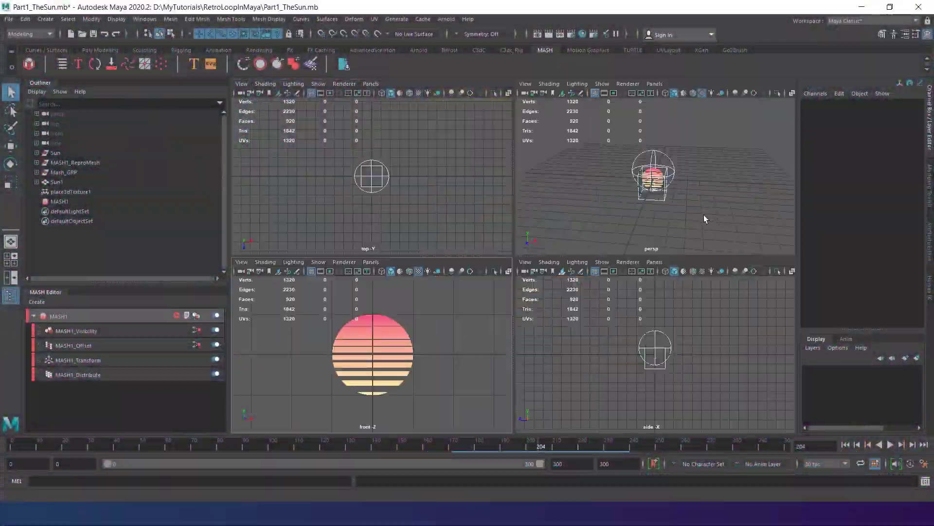
key("space")
Move the camera closer to the sun and parent place3dTexture1 under Sun1.
right_click_drag(623, 316, 585, 267, "alt")
middle_click_drag(584, 267, 587, 292, "alt")
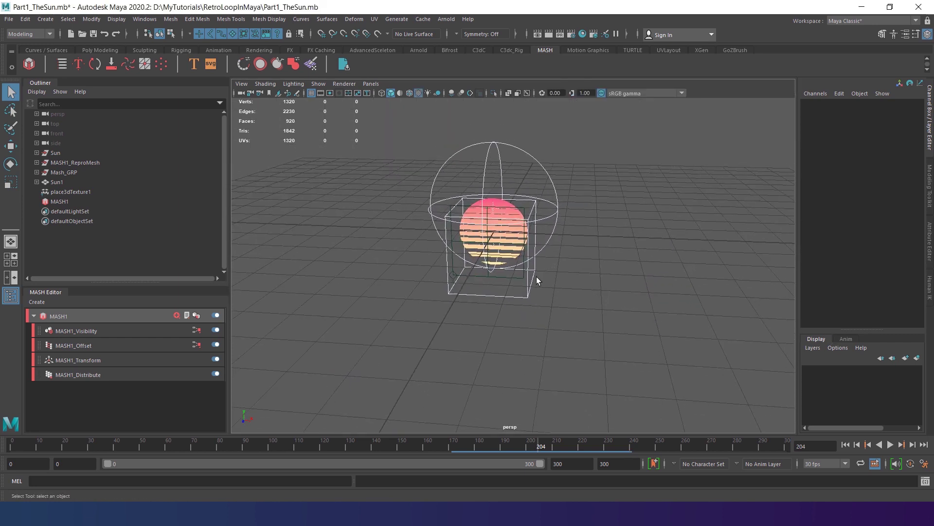
left_click(73, 192)
left_click(64, 183, "ctrl")
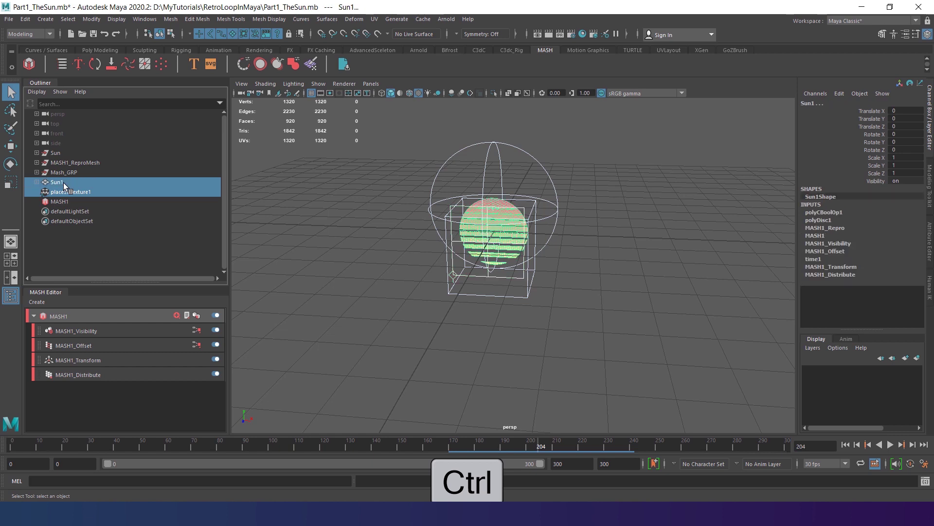
key("p")
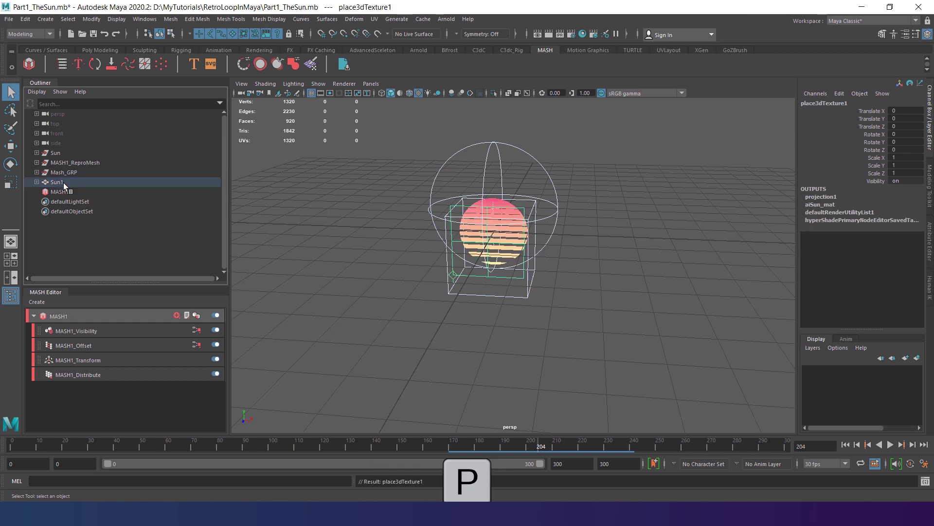
Parent Sun and MASH1_ReproMesh under Mash_GRP.
left_click(55, 154)
left_click(78, 163, "ctrl")
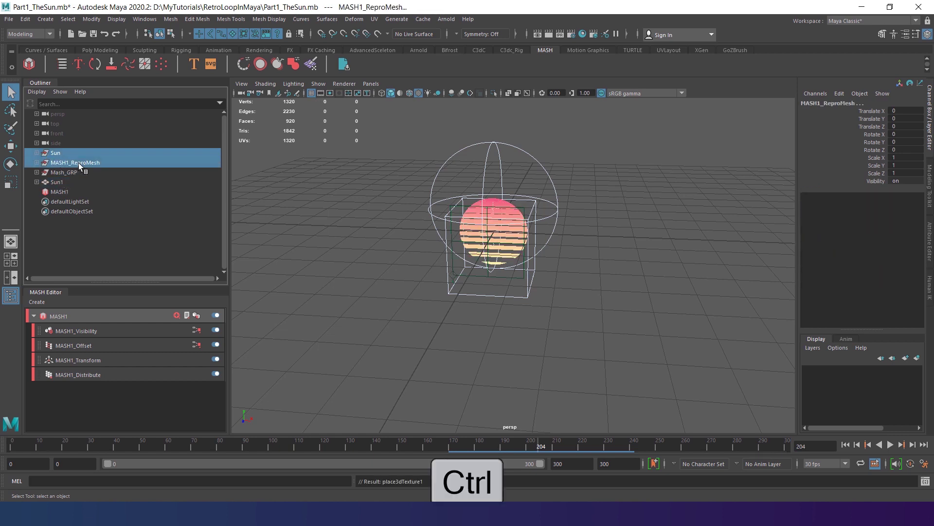
left_click(70, 173, "ctrl")
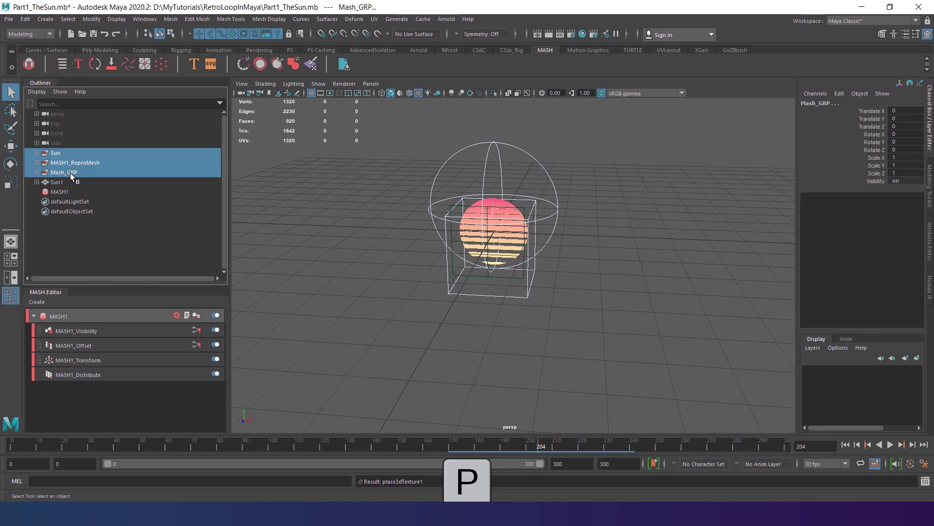
key("p")
Hide Mash_GRP and place3dTexture1, then frame the sun from a low horizon angle.
key("ctrl+h")
left_click(69, 155)
key("ctrl+h")
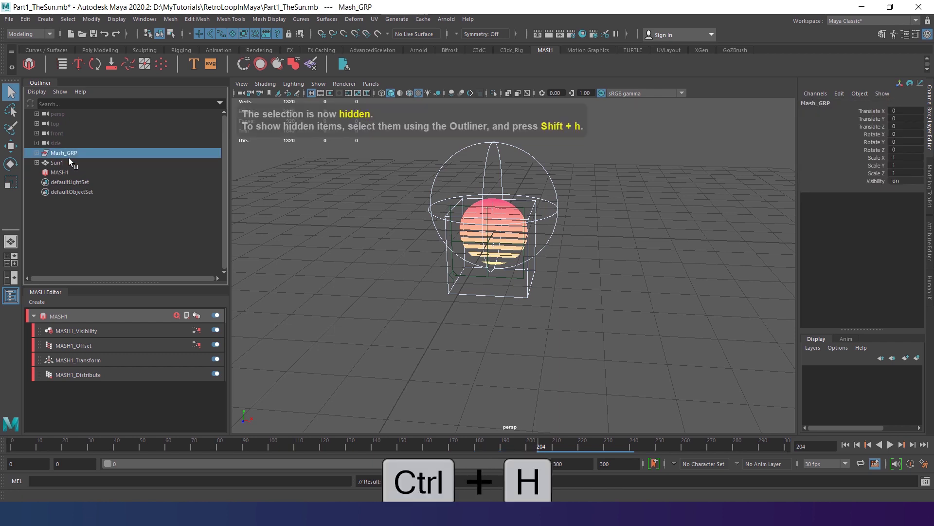
left_click(67, 162)
left_click(37, 162)
left_click(68, 182)
key("ctrl+h")
scroll(463, 194, "up", 3)
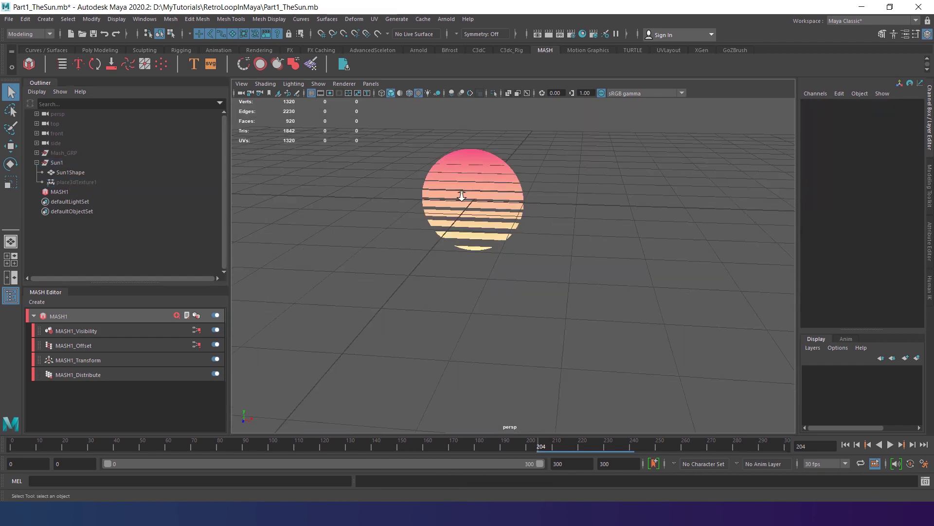
middle_click_drag(458, 192, 471, 246, "alt")
mouse_move(471, 246)
left_mouse_down("alt")
mouse_move(488, 236)
mouse_move(486, 217)
mouse_move(463, 237)
left_mouse_up("alt")
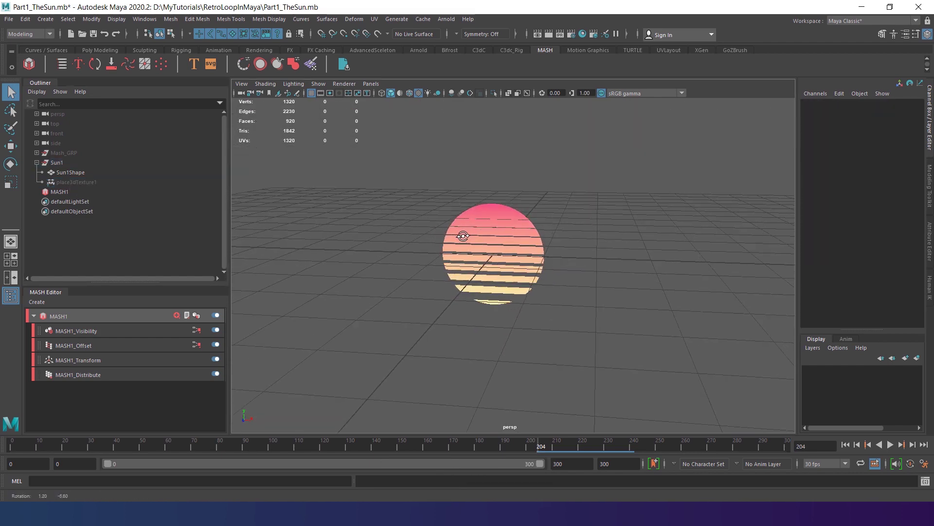
Create a polygon plane and rename it Land_geo.
left_click(36, 162)
left_click(98, 50)
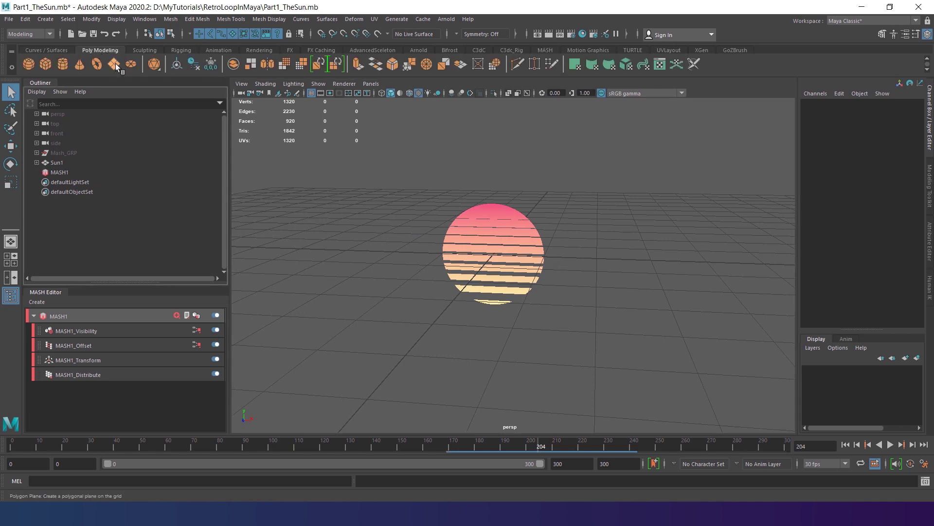
left_click(116, 63)
double_click(72, 173)
type("Land")
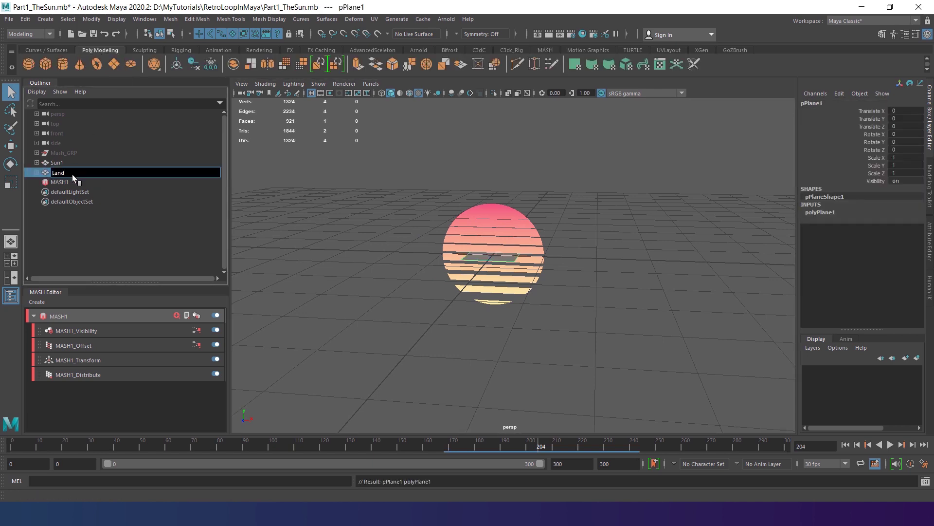
type("_geo")
key("Return")
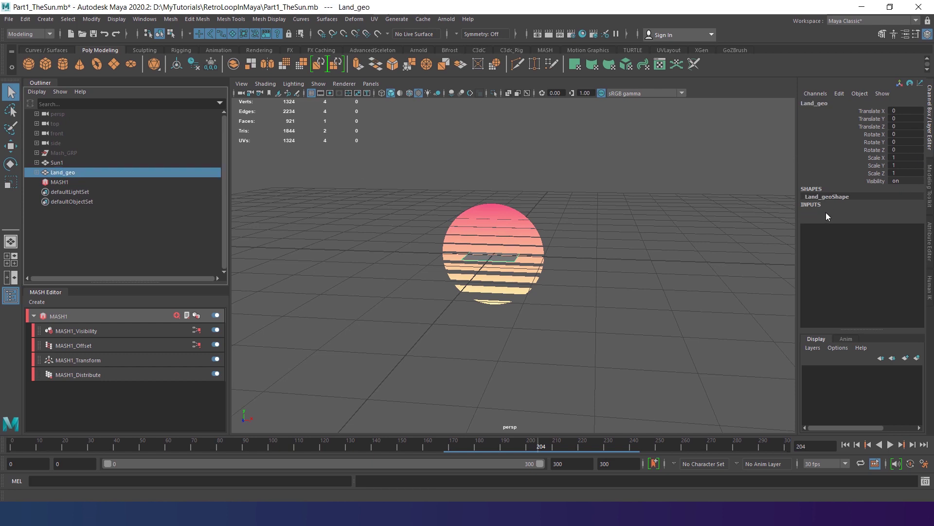
Set polyPlane1 to Width 10, Height 20, Subdivisions 100 by 200, with UV normalization off.
left_click(825, 212)
left_click(900, 220)
type("10")
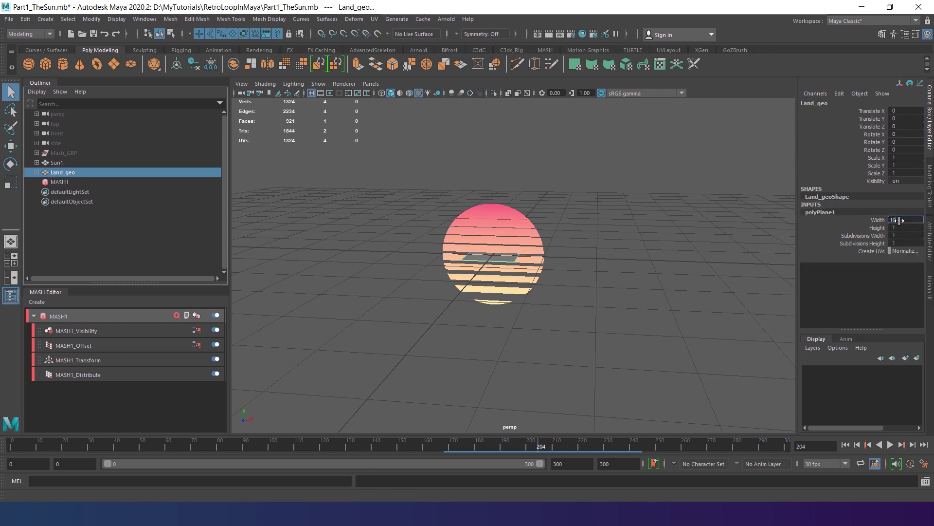
key("Tab")
type("20")
left_click(902, 236)
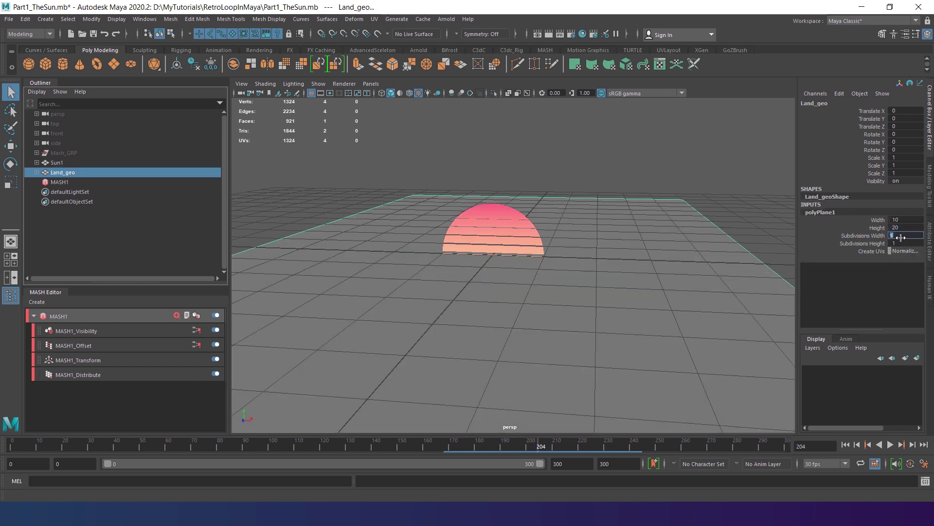
type("100")
left_click(901, 244)
type("200")
key("Return")
left_click(899, 251)
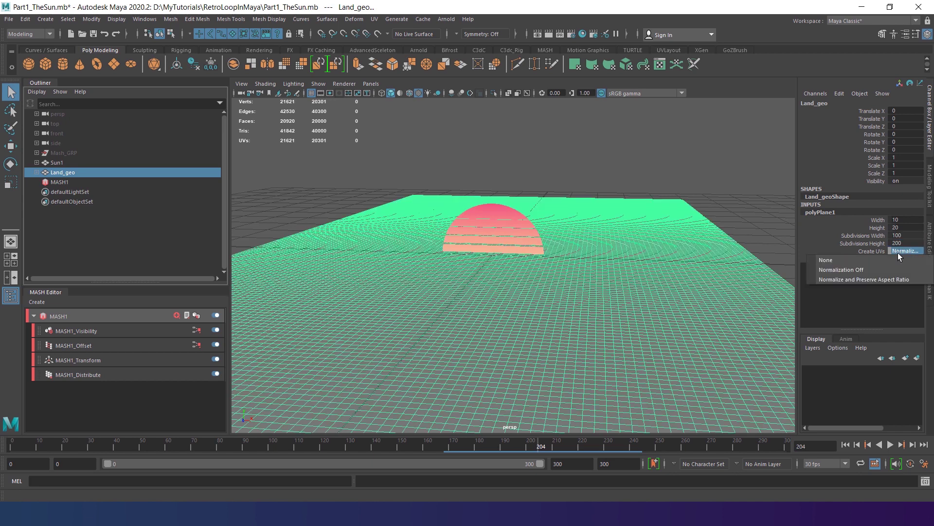
left_click(860, 270)
Add a texture deformer, textureDeformer1, to Land_geo and inspect its direction settings.
left_click(353, 20)
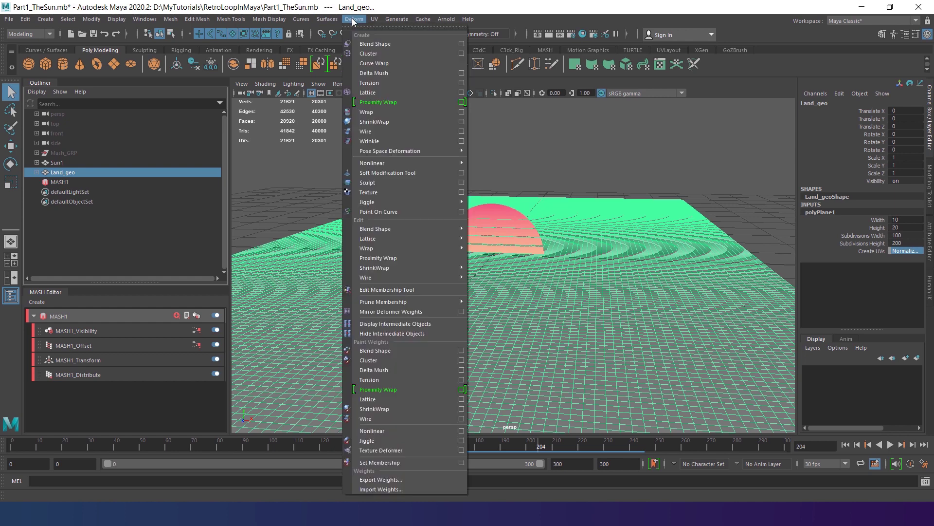
left_click(378, 193)
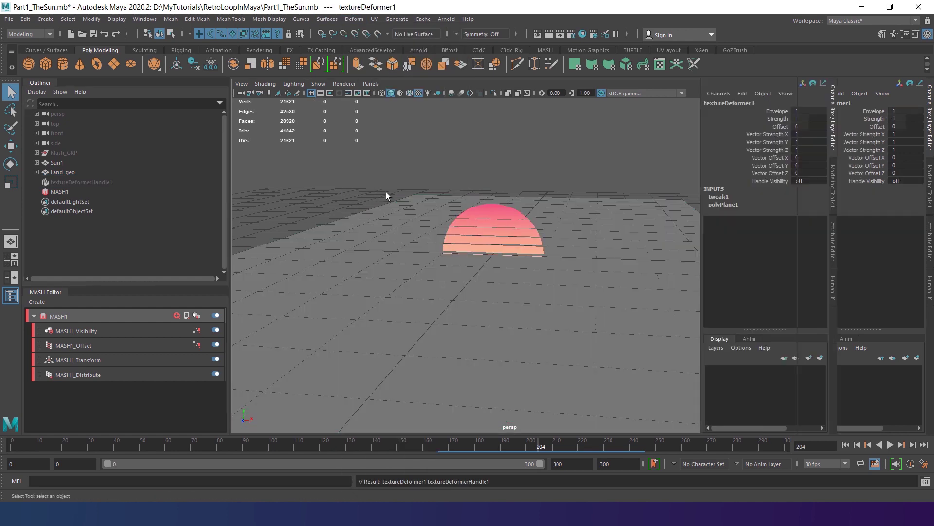
left_click(816, 176)
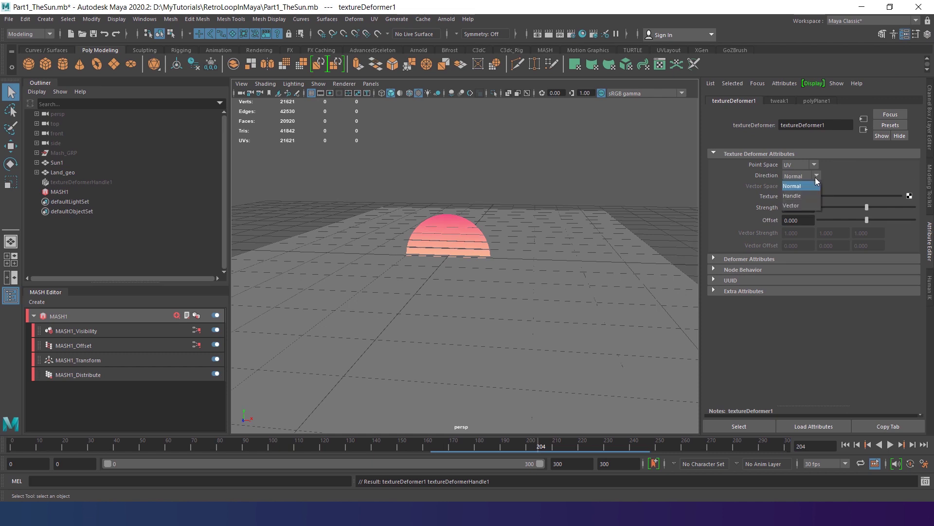
Create a ramp texture to drive textureDeformer1.
left_click(909, 195)
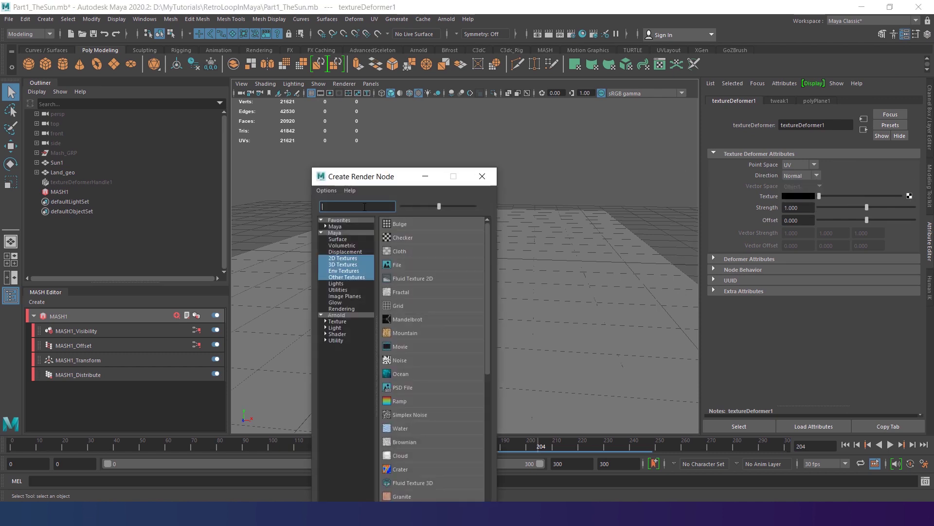
type("ramp")
left_click(398, 226)
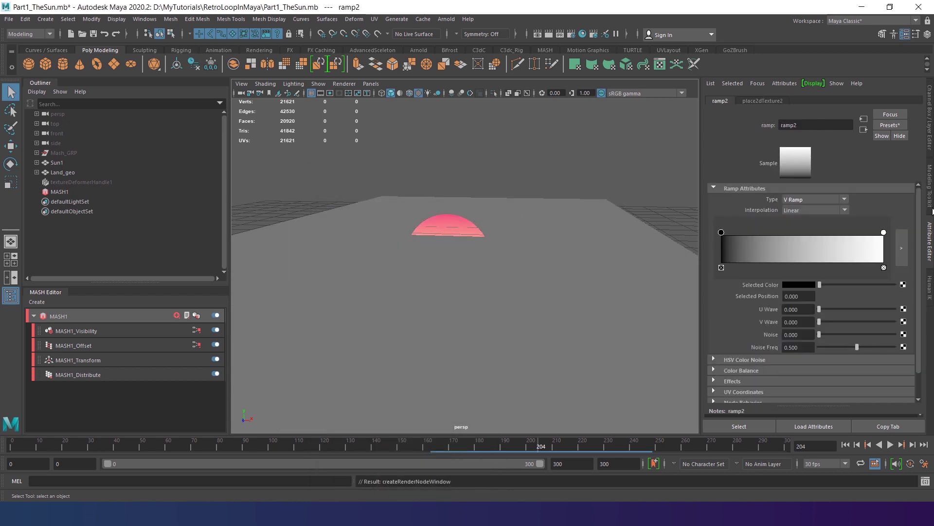
Add a black ramp entry at 0.5, keep the ends white, and set Type to U Ramp.
left_click(806, 245)
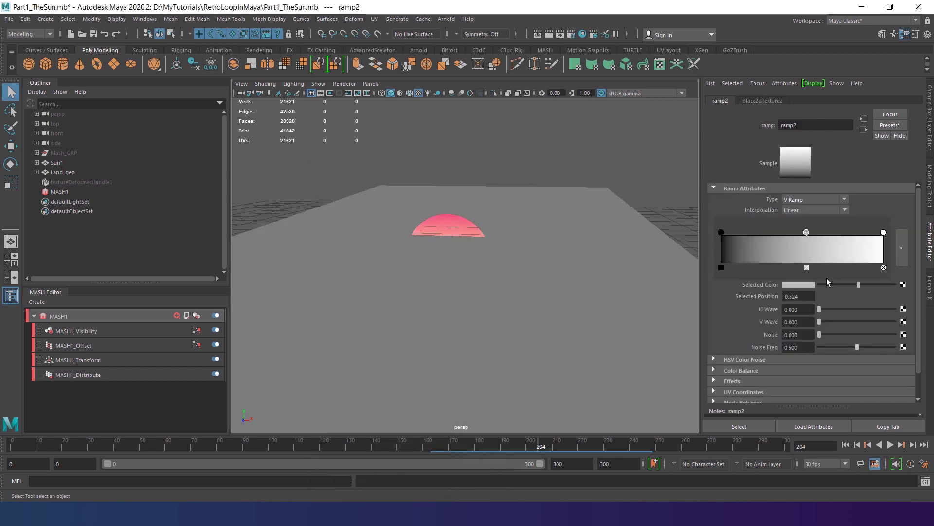
left_click_drag(792, 296, 799, 296)
type("00")
key("Return")
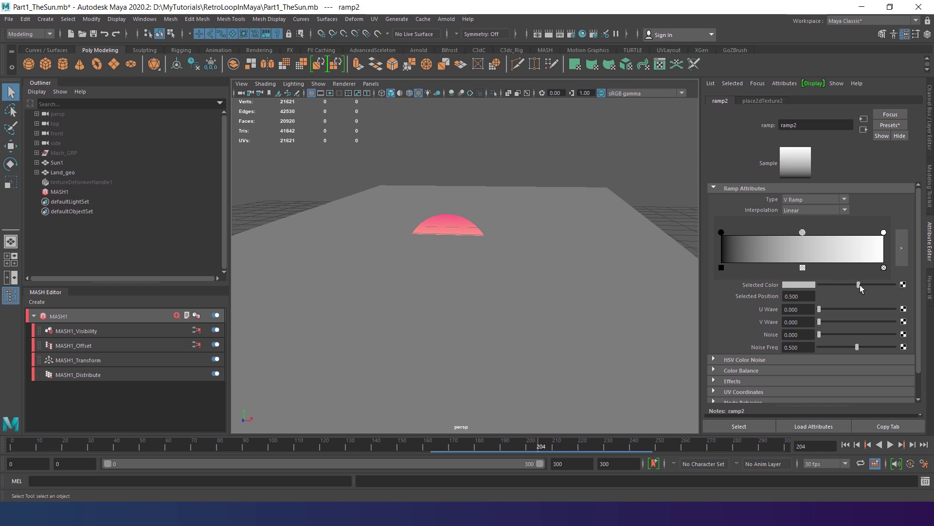
mouse_move(860, 284)
left_mouse_down()
mouse_move(811, 285)
mouse_move(917, 286)
left_mouse_up()
left_click(721, 232)
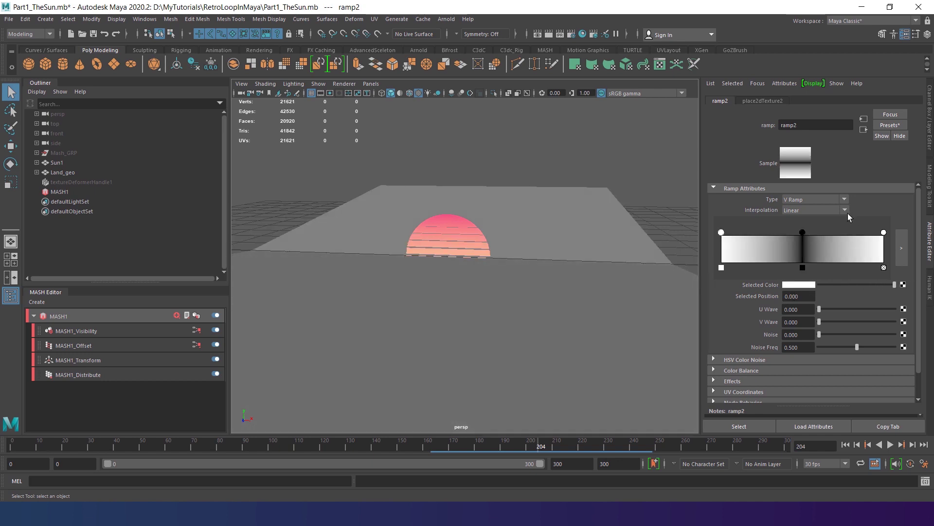
left_click(843, 199)
left_click(810, 217)
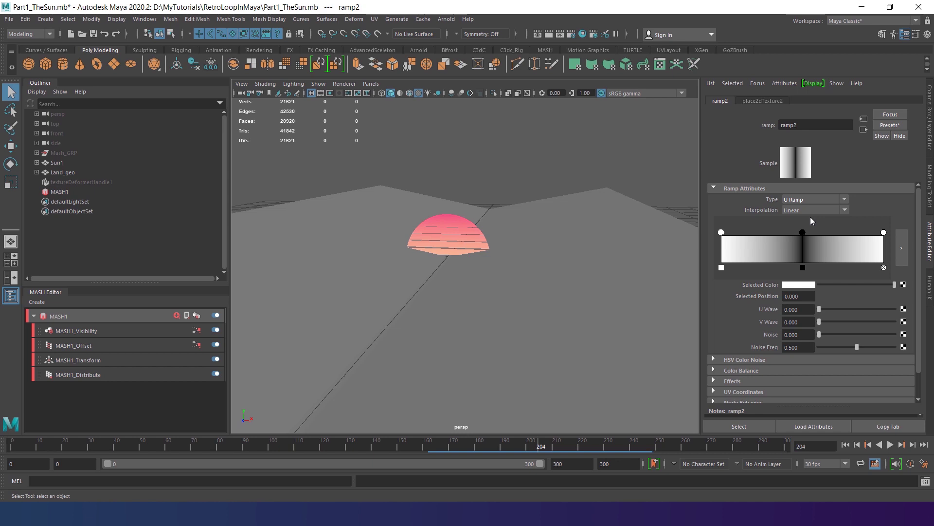
Map a new noise texture into ramp2's white colour entry to raise rugged hills.
left_click(904, 285)
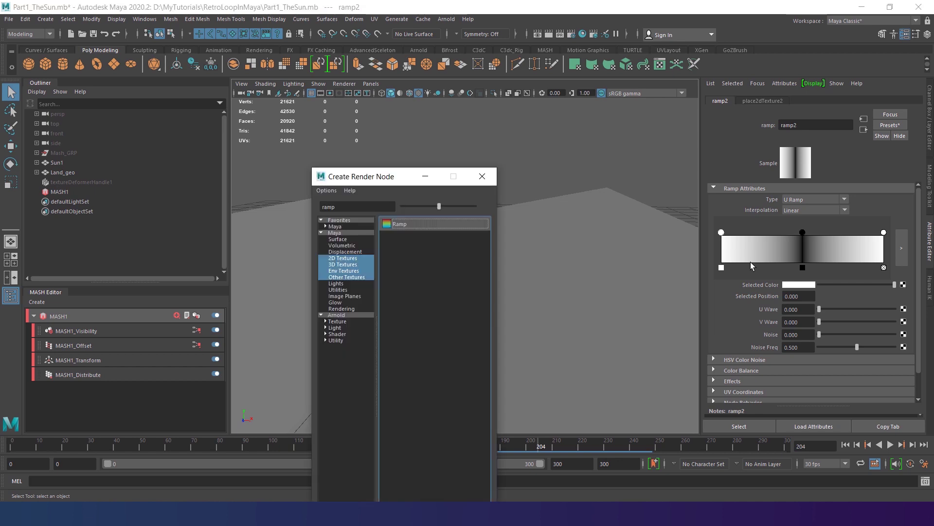
double_click(331, 207)
type("noise")
left_click(395, 224)
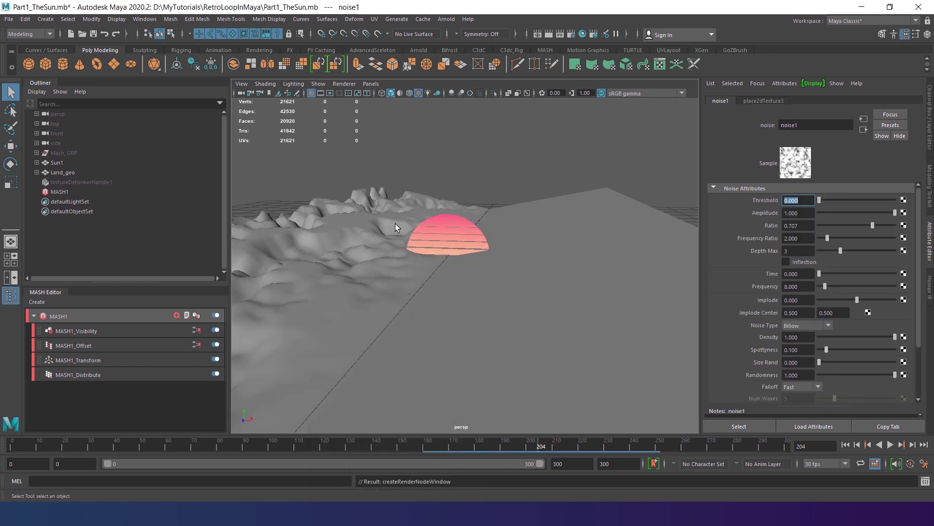
middle_click_drag(390, 227, 481, 224, "alt")
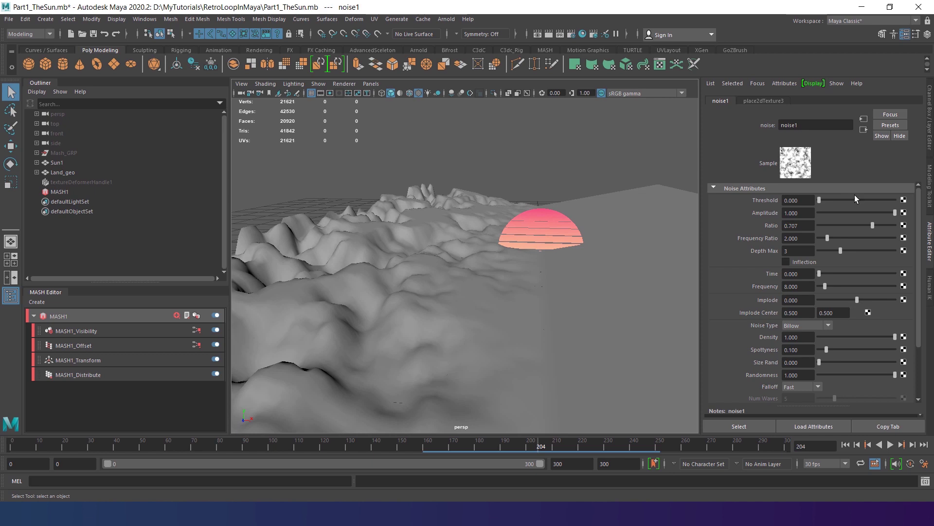
Set noise1 Amplitude to 0.526, Ratio to 1 and Frequency Ratio to 1.4.
left_click(803, 214)
key("Return")
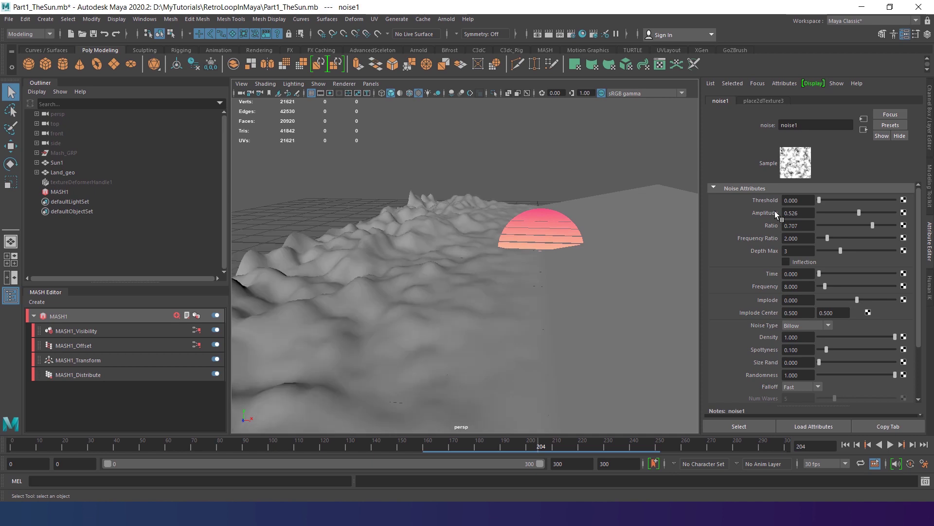
left_click(806, 226)
type("1")
key("Return")
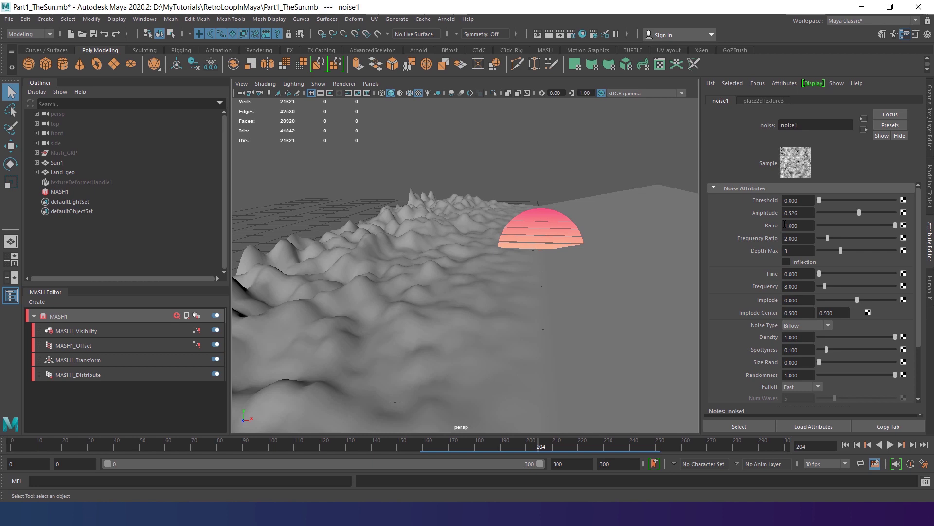
left_click(804, 239)
type("1.4")
key("Return")
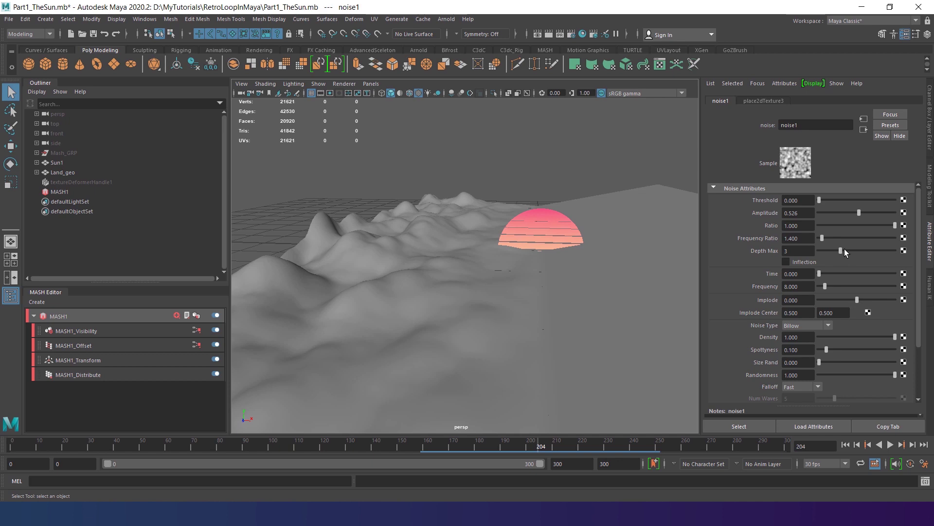
Raise noise1 Depth Max to 4 and lower Frequency to 4.2.
left_click_drag(845, 249, 847, 249)
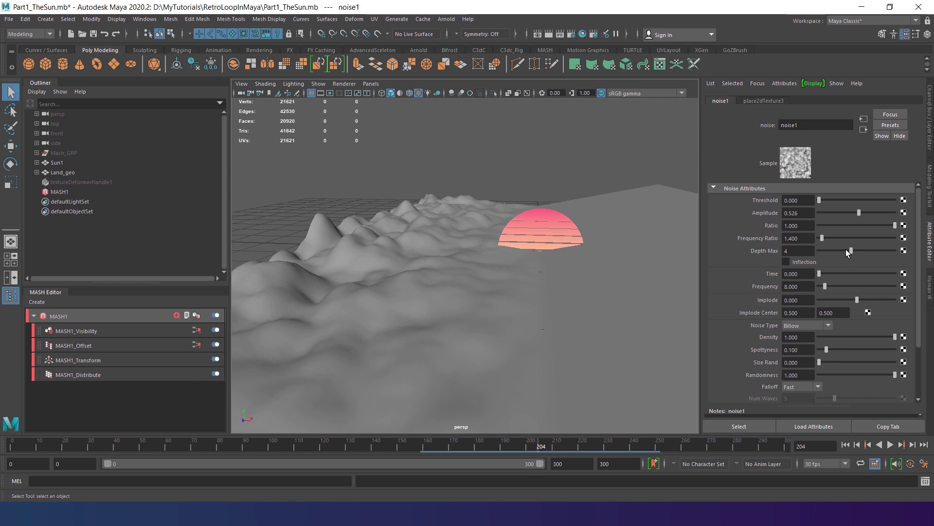
left_click(802, 287)
type("4.2")
key("Return")
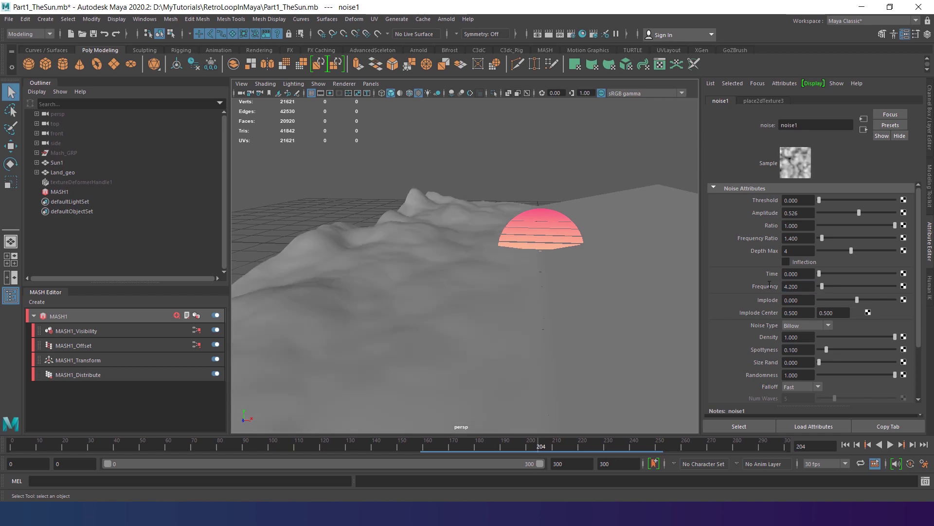
Set noise1 Density to 0.468 and Spottyness to 0.351.
double_click(803, 337)
type("0.468")
key("Return")
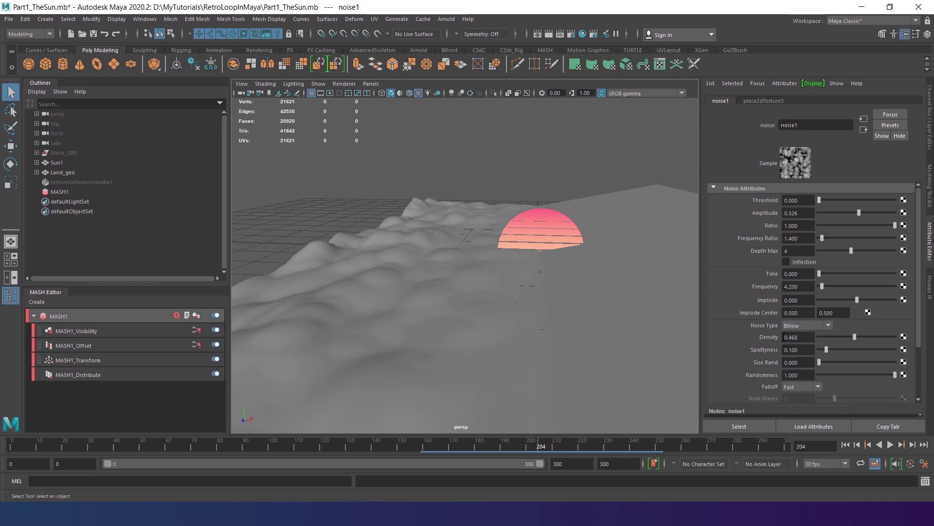
left_click_drag(804, 349, 789, 350)
type("351")
key("Return")
Set noise1 Size Rand to 1.000 and Time to 0.162.
left_click_drag(820, 362, 898, 362)
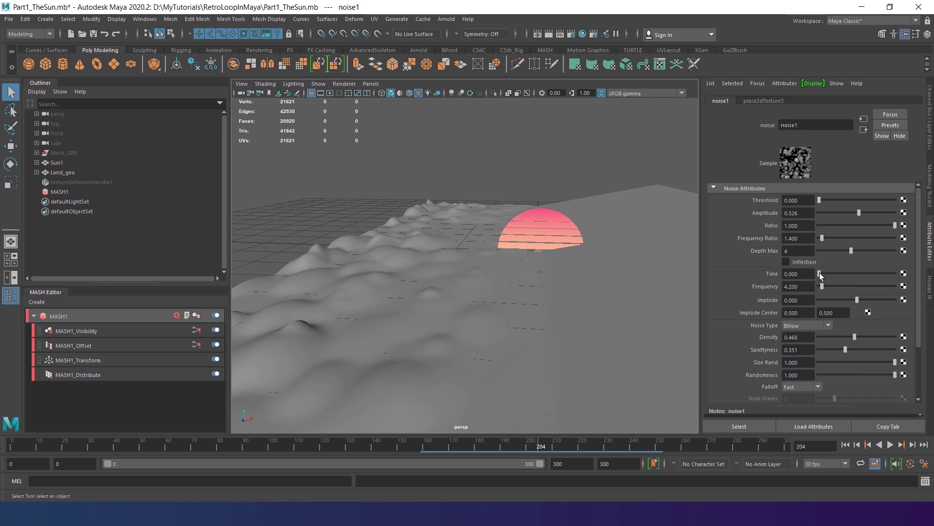
left_click_drag(819, 273, 832, 276)
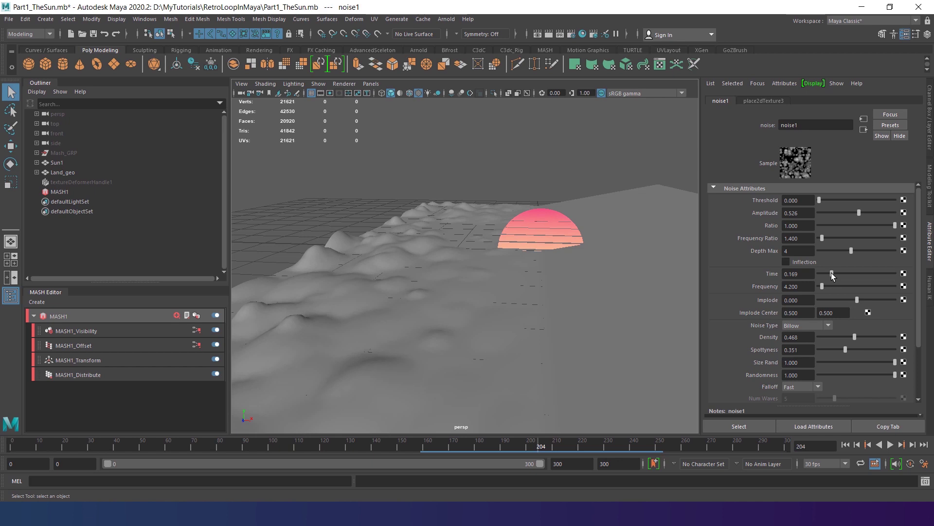
left_click(795, 274)
key("BackSpace")
type("2")
key("Return")
Show ramp2's attributes and open the Hypershade editor.
left_click(865, 130)
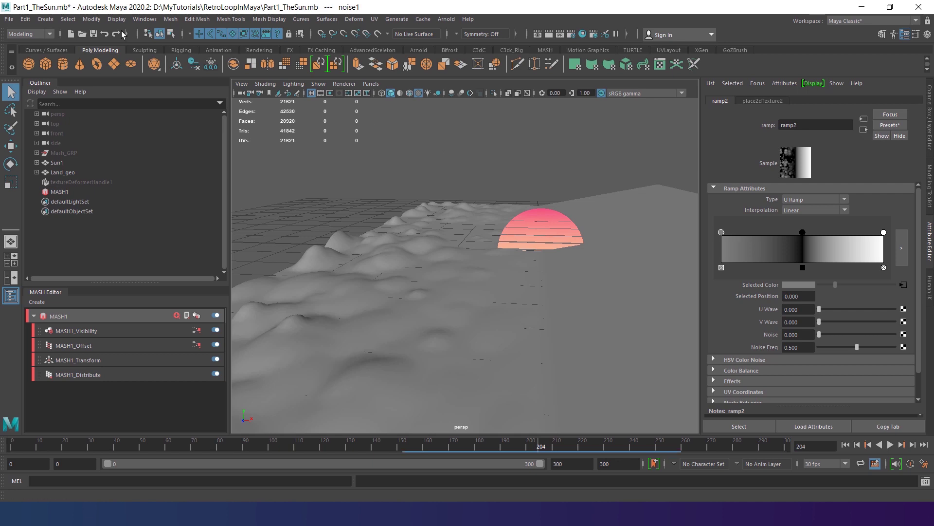
left_click(145, 19)
mouse_move(183, 85)
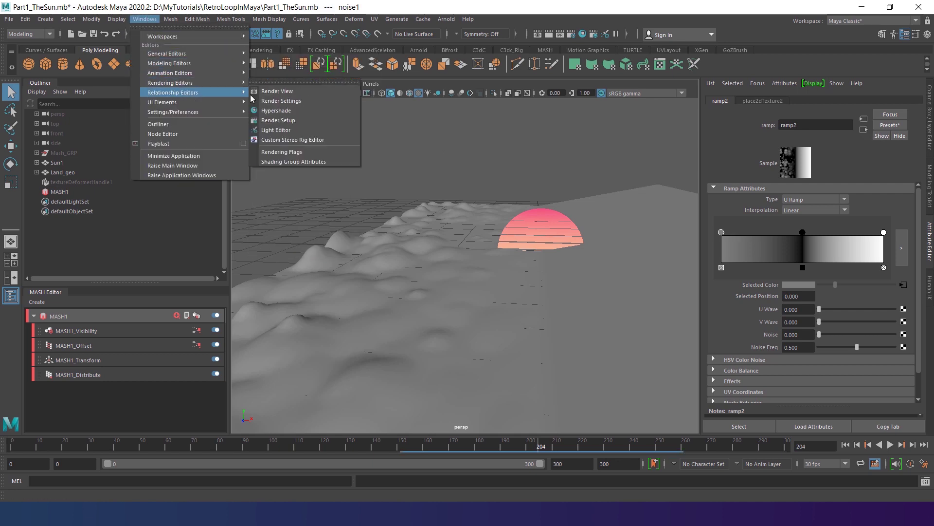
left_click(265, 107)
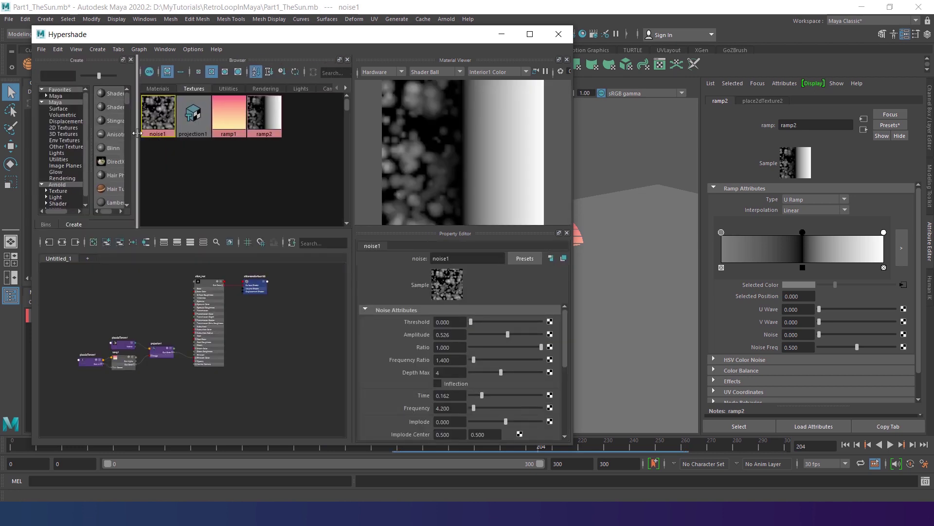
Connect noise1 into ramp2's white right-hand colour stop, then view the terrain.
left_click(884, 233)
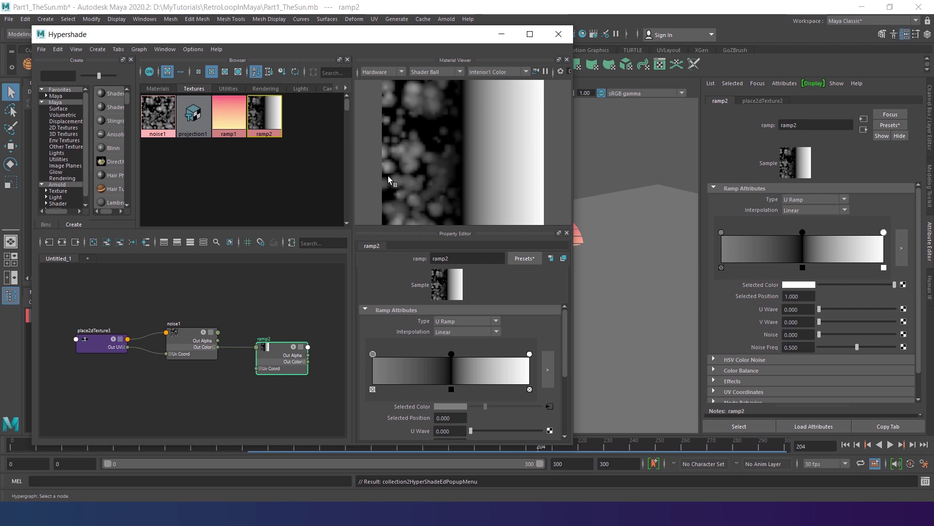
middle_click_drag(156, 117, 162, 141)
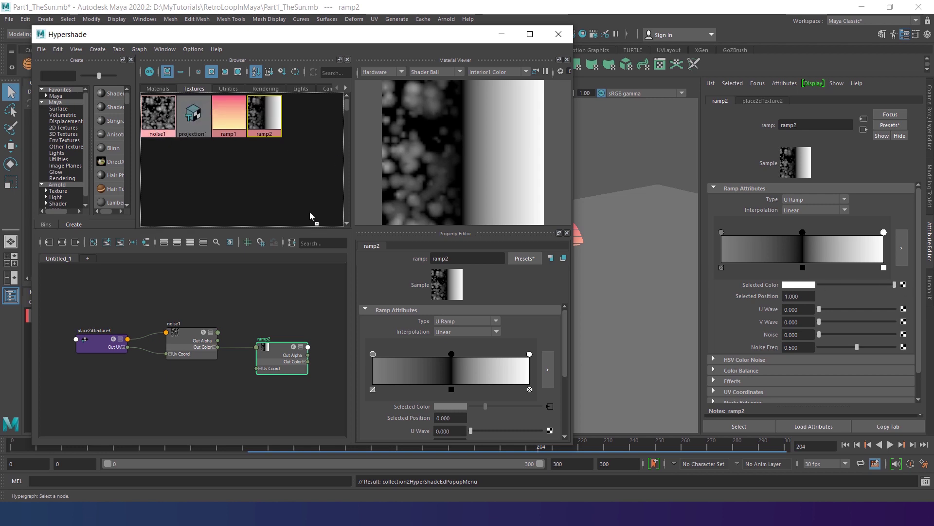
middle_click_drag(329, 220, 763, 284)
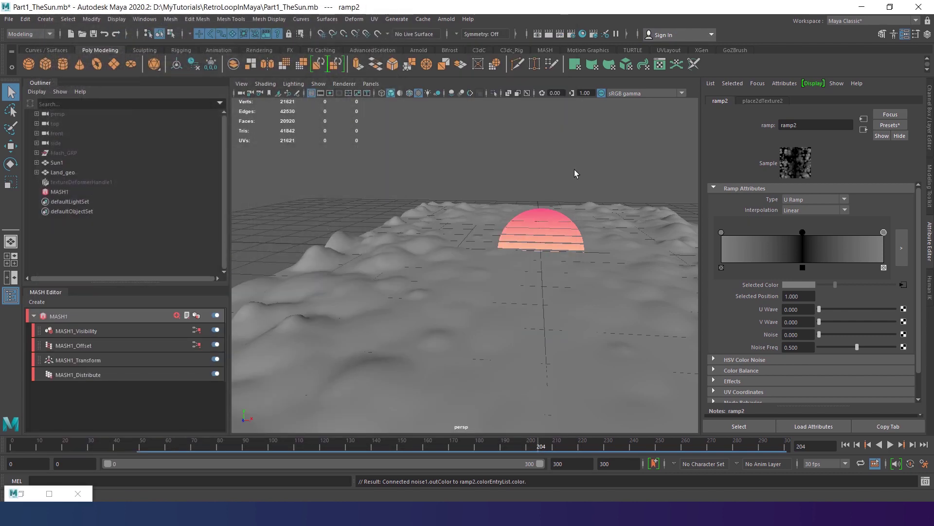
left_click_drag(575, 169, 516, 199, "alt")
Graph noise1's network in Hypershade and set place2dTexture3's vertical Repeat UV to 2.
left_click(49, 493)
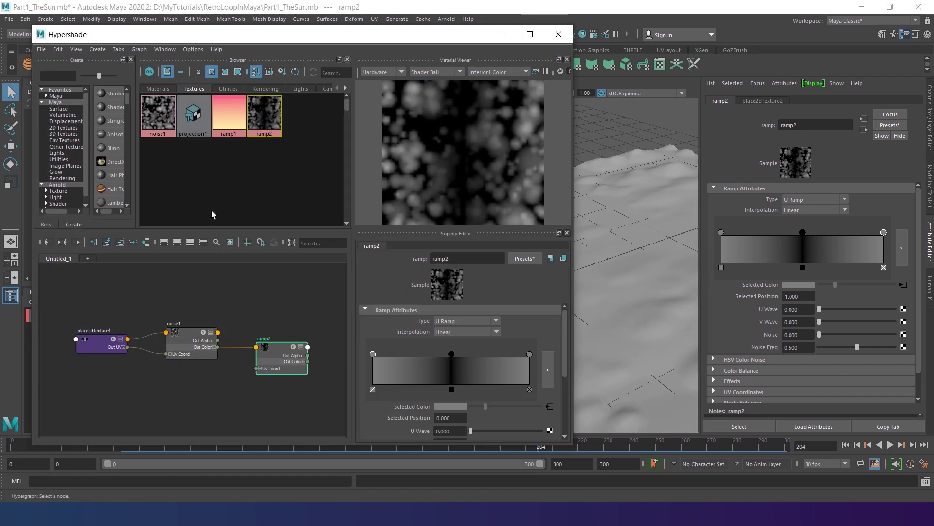
right_click(162, 112)
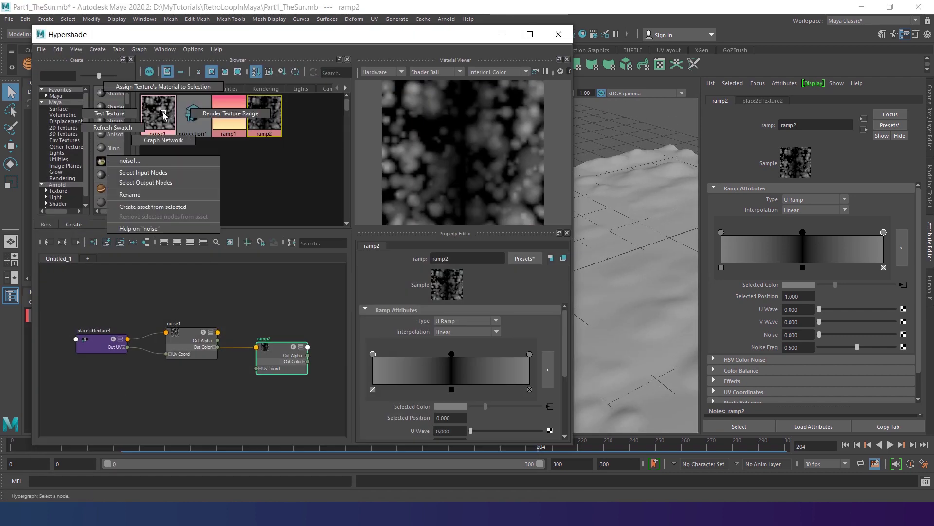
left_click(162, 139)
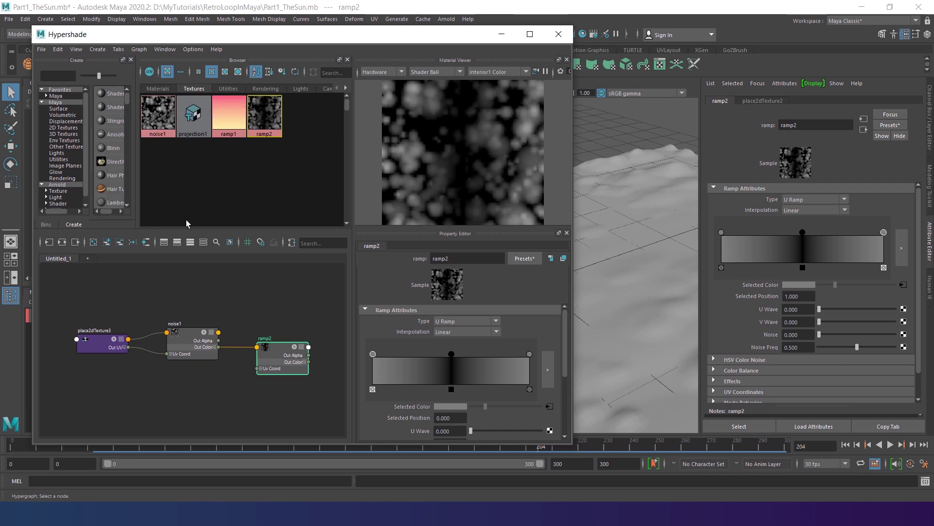
left_click(103, 340)
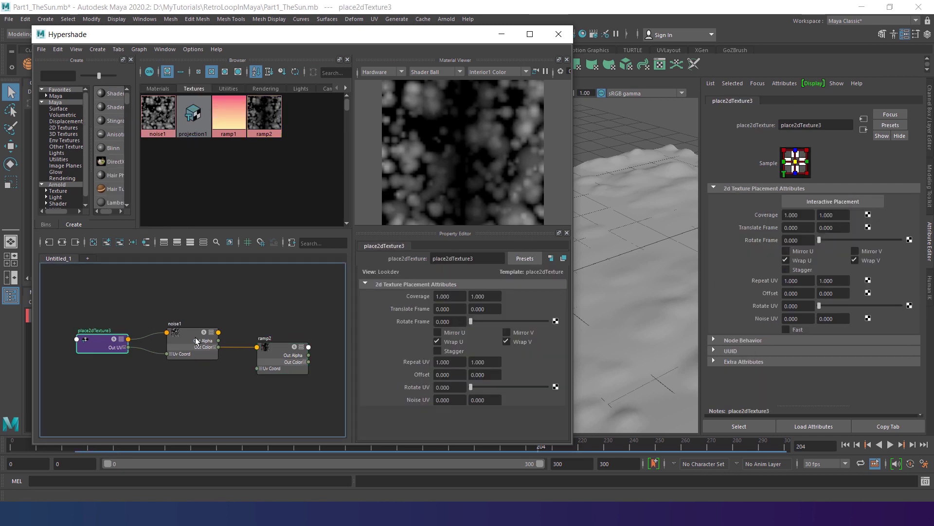
left_click(489, 363)
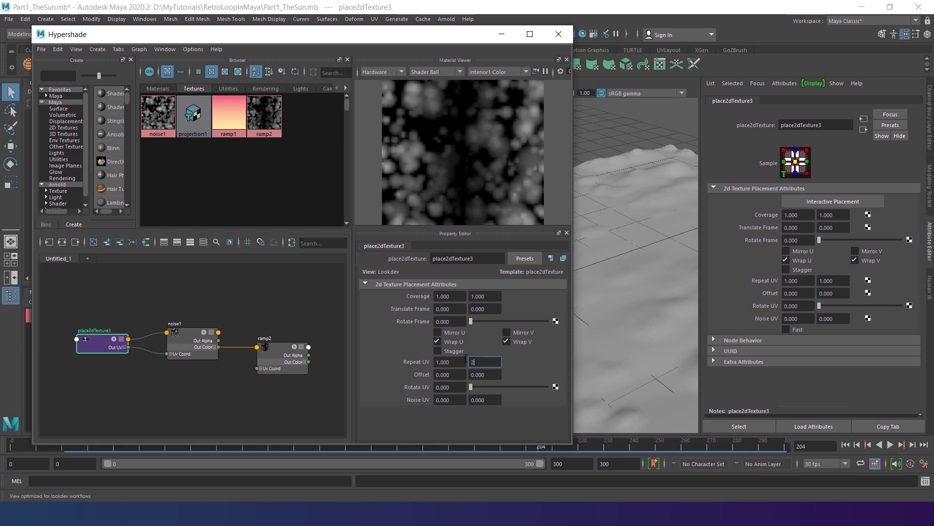
key("Return")
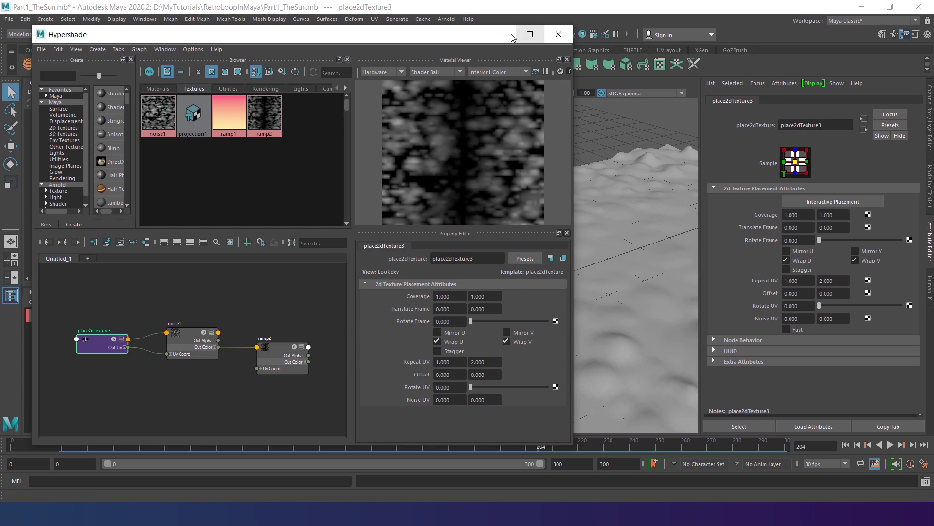
left_click(506, 35)
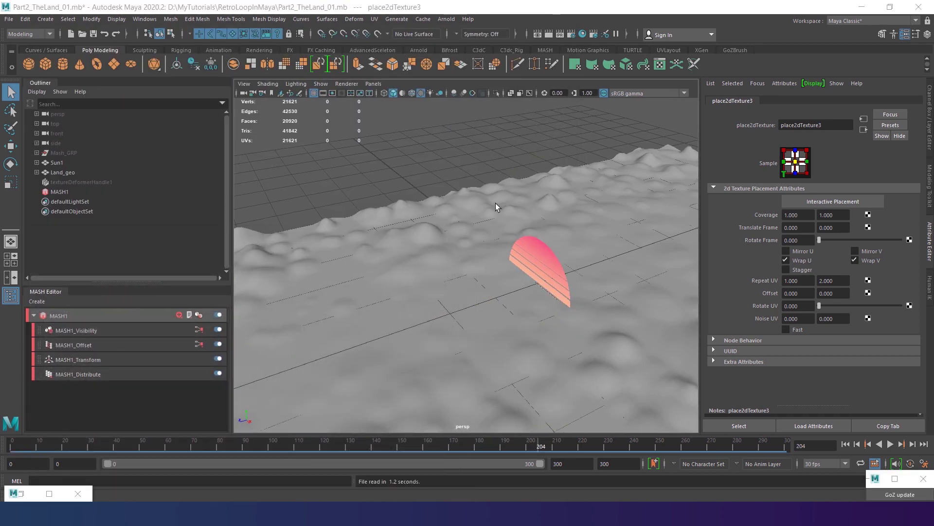
Set Land_geo's textureDeformer1 Strength to 5 and frame a low front view toward the sun.
left_click(495, 203)
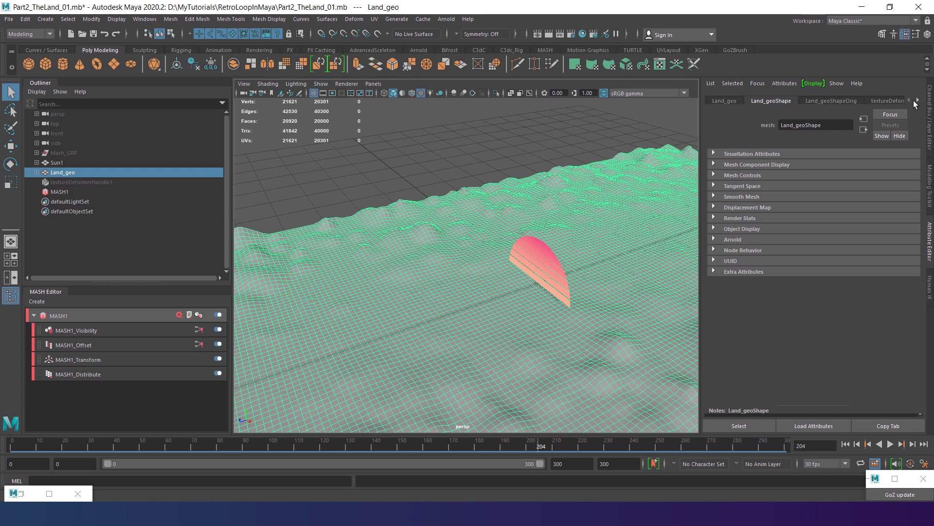
left_click(888, 101)
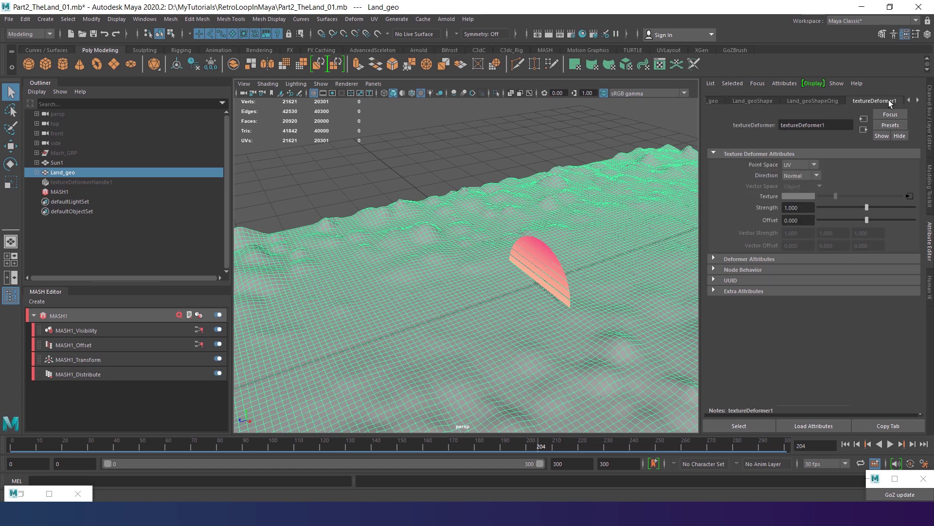
type("5")
key("Return")
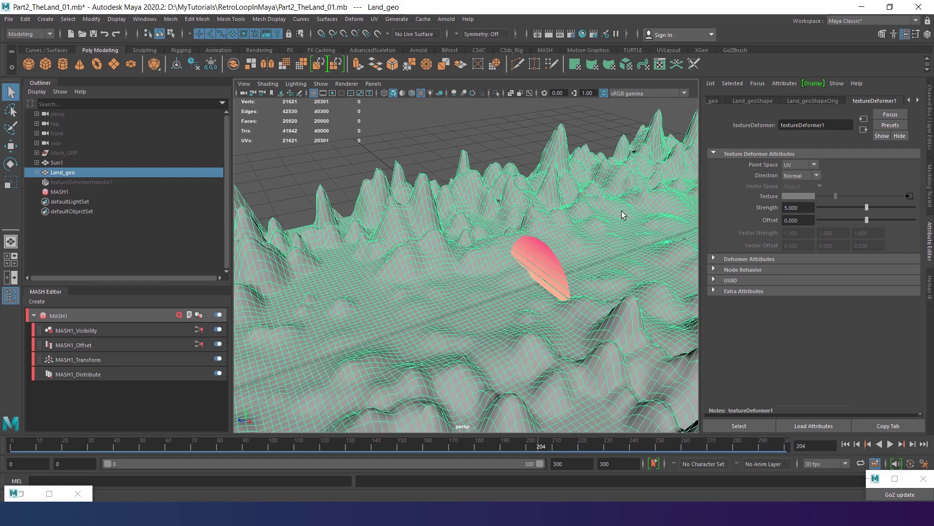
left_click_drag(570, 215, 497, 250, "alt")
middle_click_drag(497, 252, 464, 238, "alt")
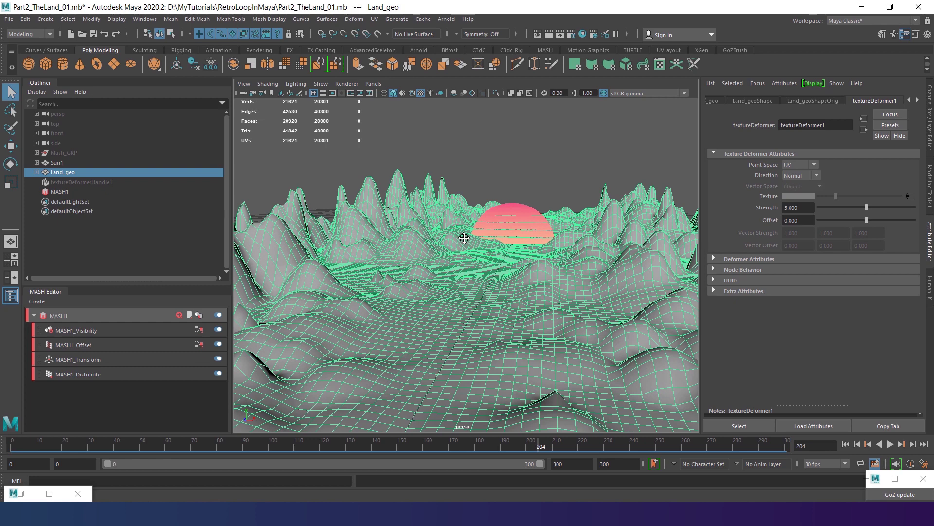
Set polyPlane1 Subdivisions Width to 70 and Subdivisions Height to 140 in the Channel Box.
left_click(929, 102)
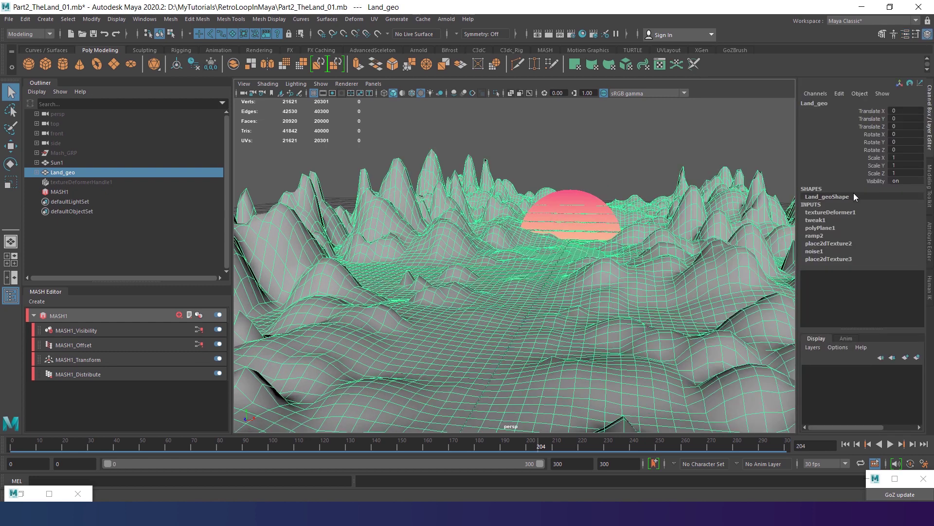
left_click(834, 228)
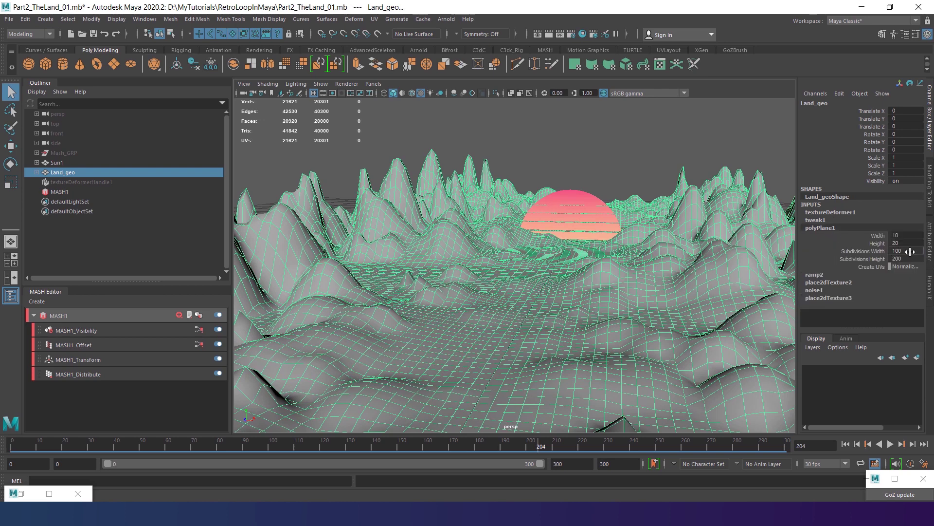
left_click(908, 250)
type("70")
left_click(898, 258)
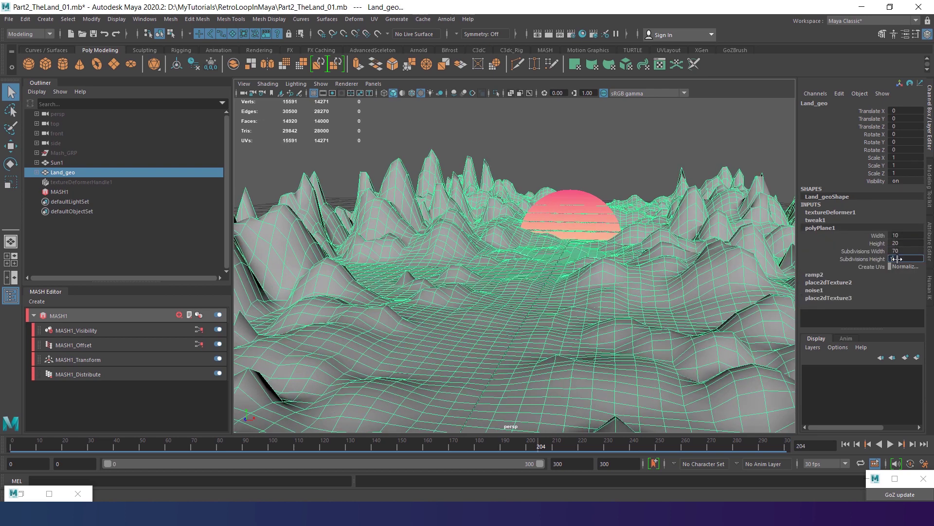
type("140")
key("Return")
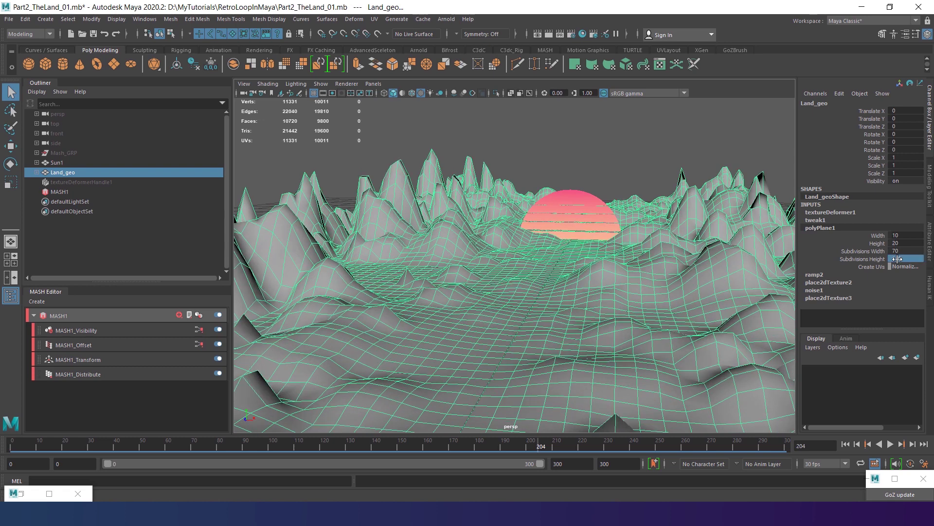
Apply Mesh Display > Harden Edge to give the terrain hard faceted shading.
left_click(268, 19)
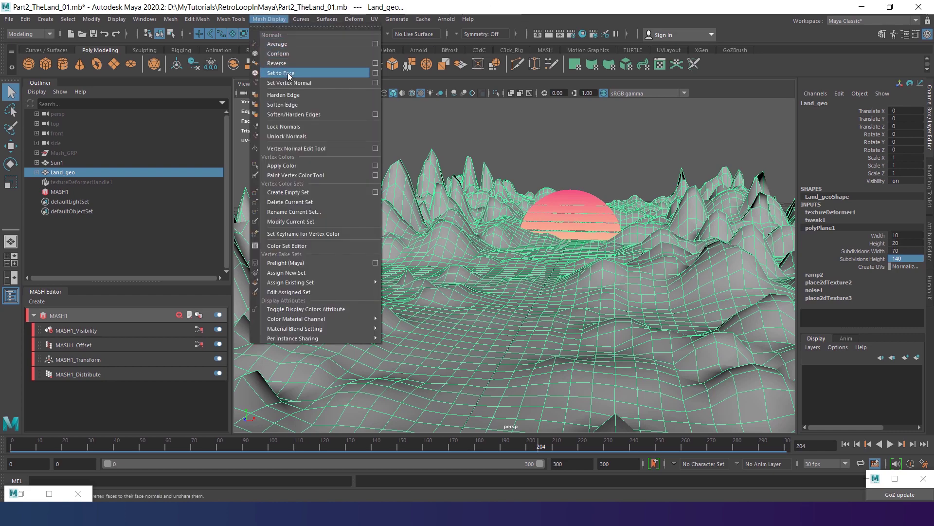
left_click(291, 96)
left_click_drag(486, 188, 668, 271, "alt")
Move Sun1 back to Z -10, raise it to Y 1.693, and scale it to 2.32.
left_click(535, 233)
key("w")
key("x")
left_click_drag(475, 271, 560, 235, "alt")
left_click_drag(519, 171, 525, 214)
key("r")
key("w")
scroll(525, 216, "down", 5)
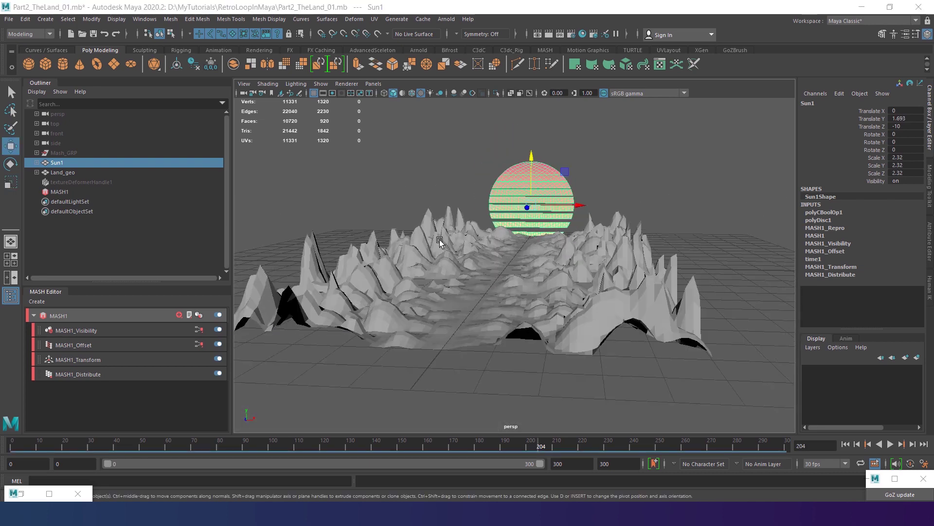
Create a new camera1 and move it forward to Z 10 with grid snapping.
left_click(53, 21)
mouse_move(83, 84)
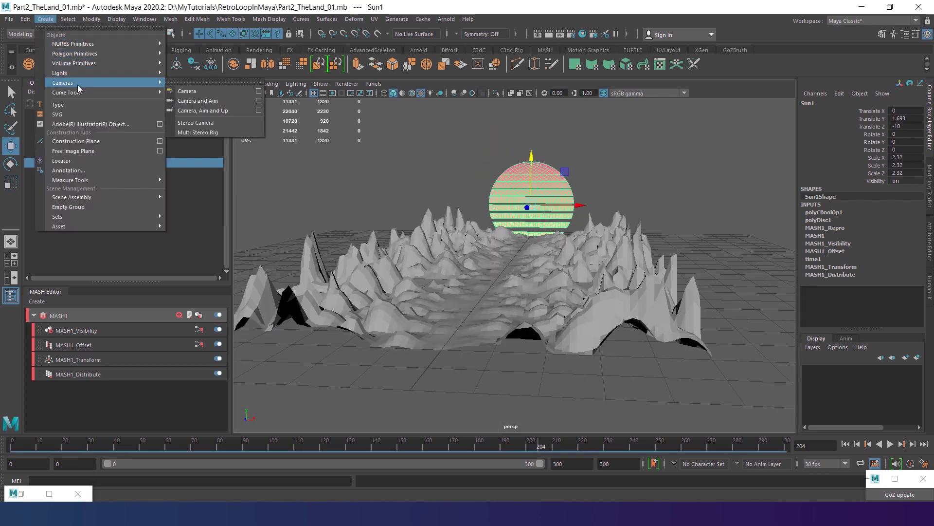
left_click(221, 90)
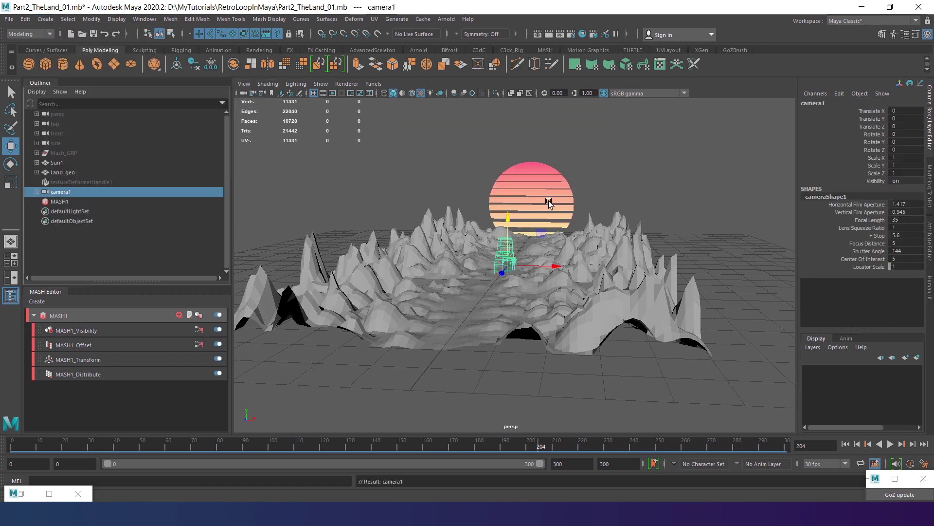
left_click_drag(537, 201, 465, 281, "alt")
key("x")
left_click_drag(423, 234, 363, 298)
key("r")
Split into two panes, the left looking through camera1 with the resolution gate on.
key("w")
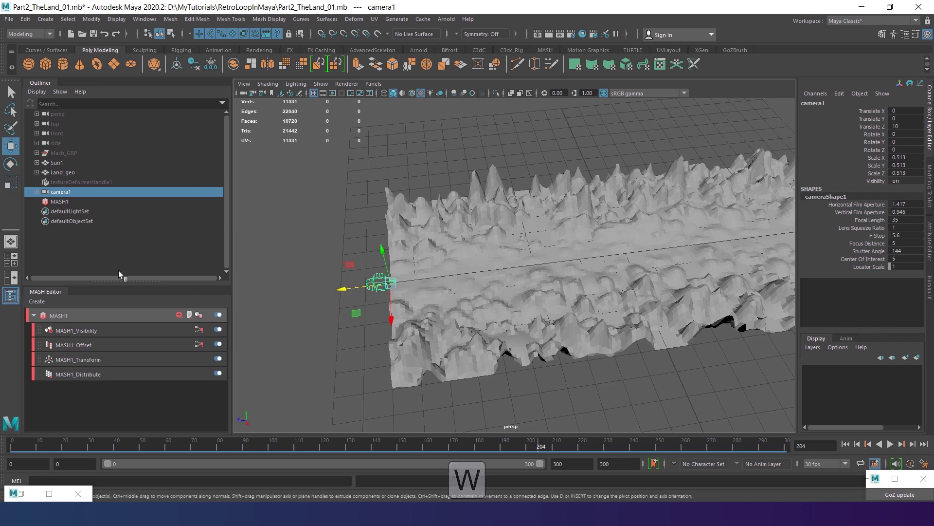
left_click(11, 277)
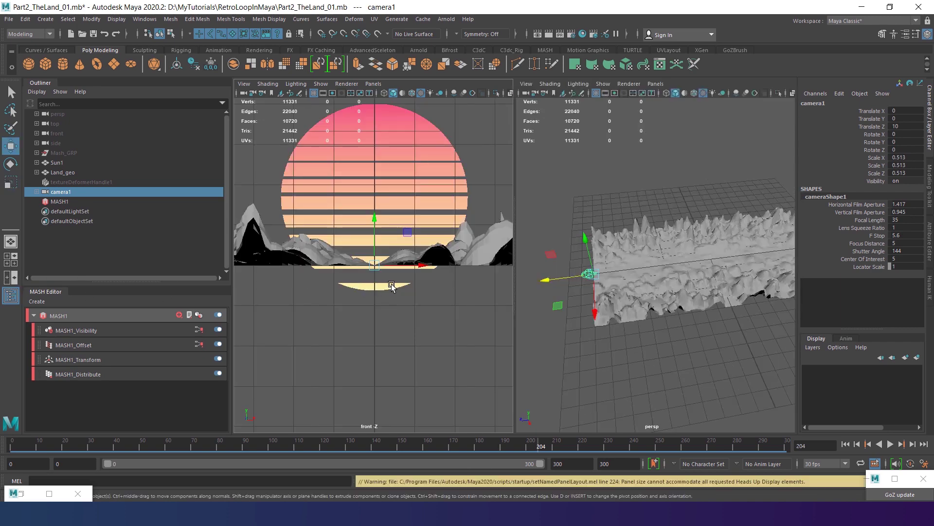
left_click(373, 83)
mouse_move(392, 93)
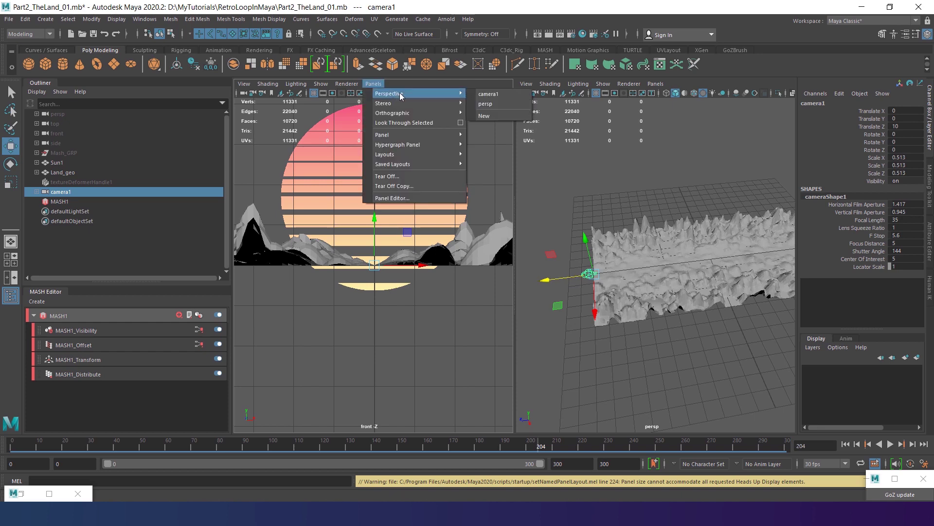
left_click(502, 94)
left_click(323, 93)
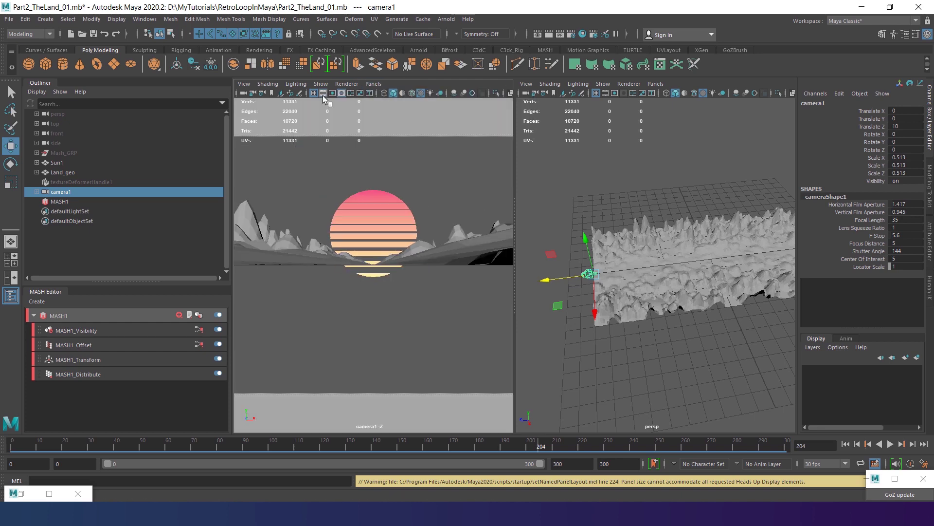
Raise camera1 to Translate Y 0.528, lock it, and maximise its view.
left_click_drag(232, 246, 171, 246)
left_click_drag(485, 262, 517, 263)
scroll(597, 285, "up", 5)
key("f")
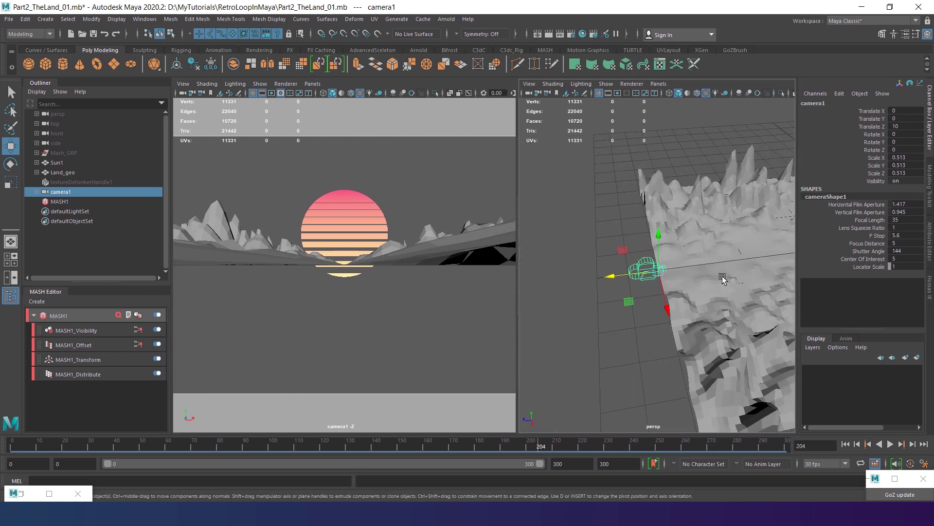
left_click_drag(643, 241, 664, 197)
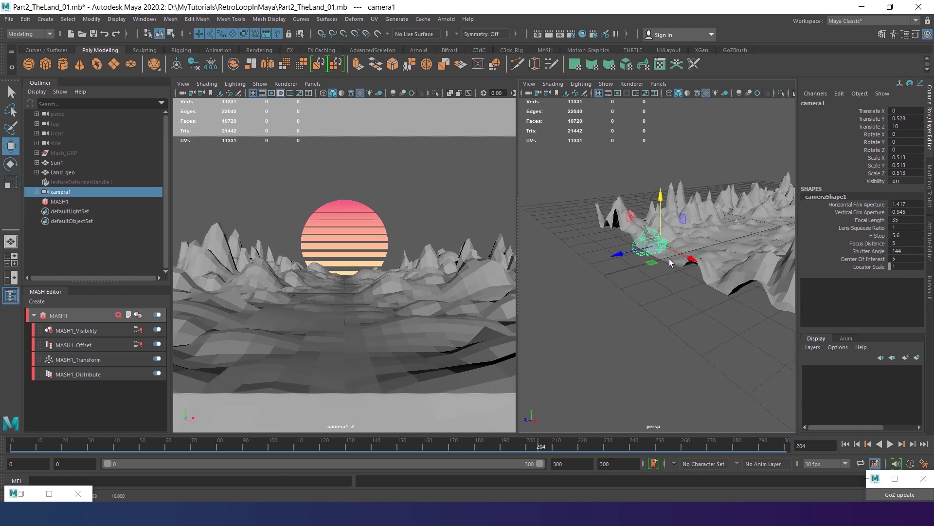
left_click(179, 87)
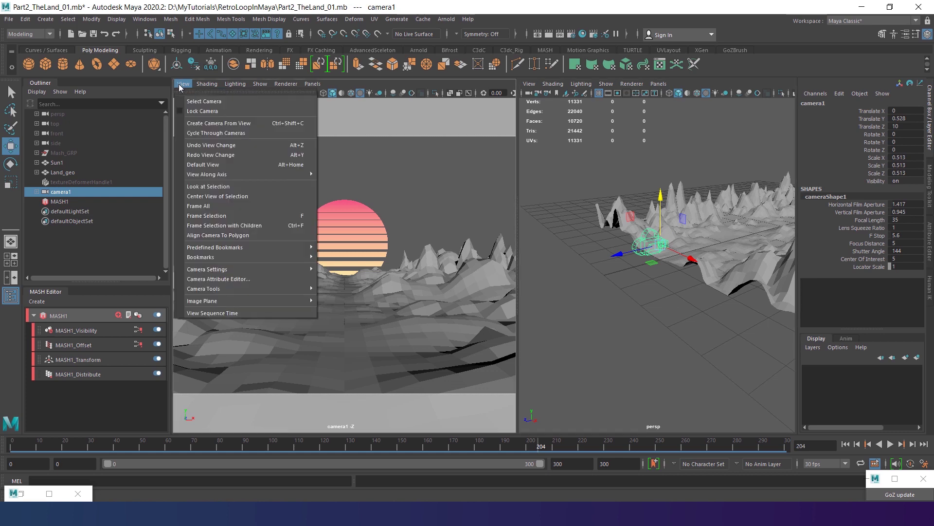
left_click(205, 110)
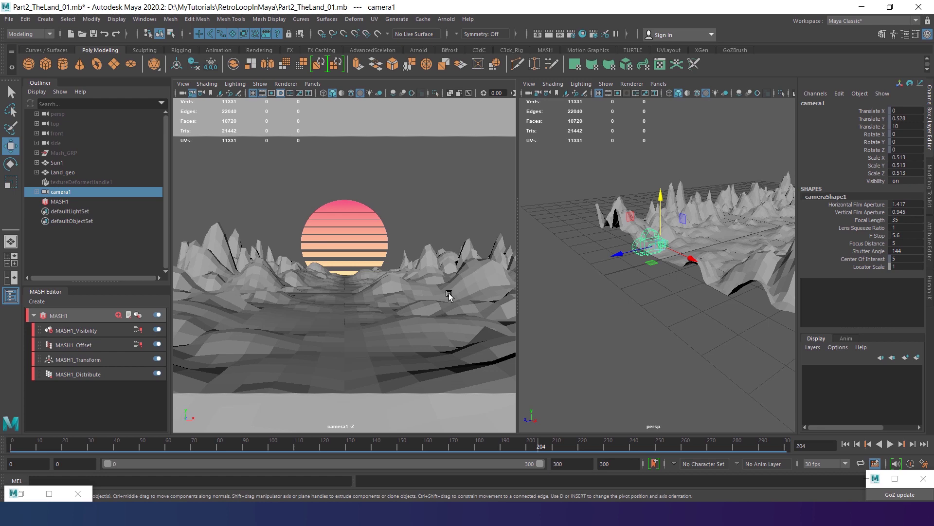
key("space")
Select Land_geo and open the ramp texture driving textureDeformer1.
key("q")
left_click(642, 273)
key("ctrl+a")
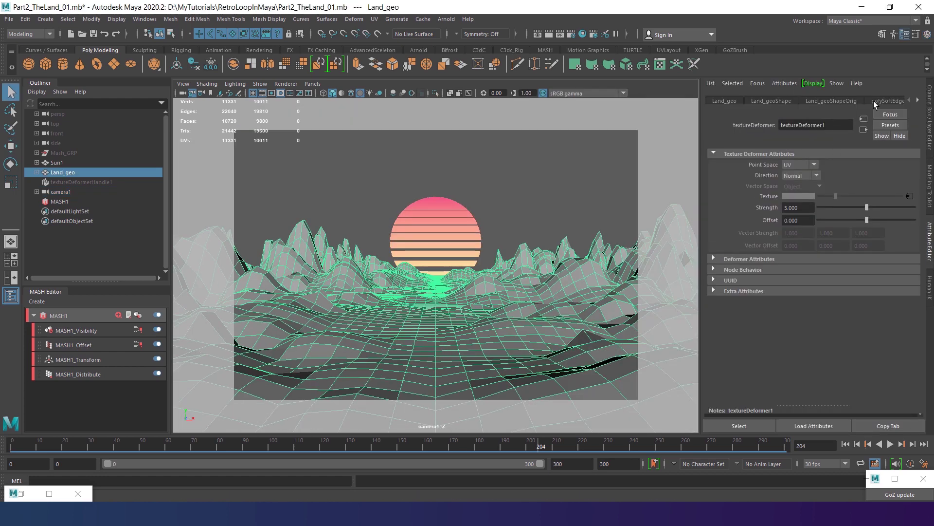
left_click(888, 101)
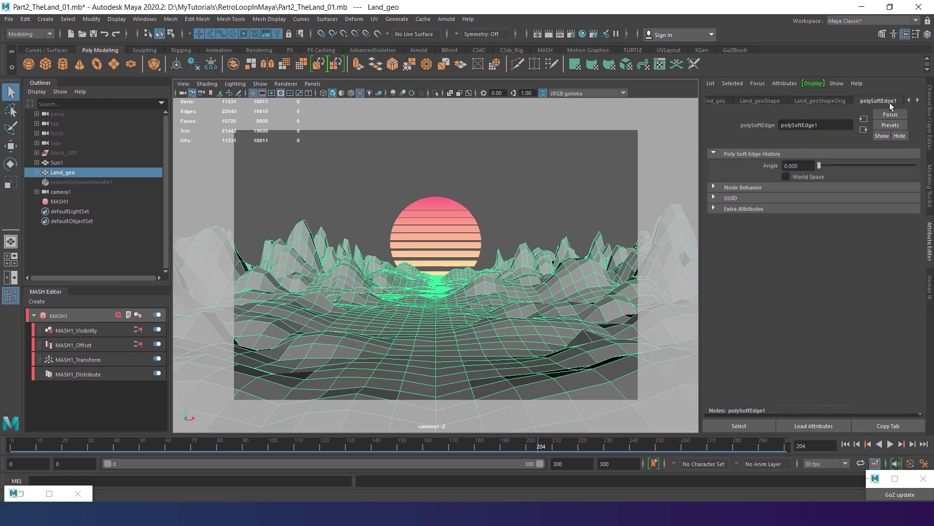
left_click(918, 101)
left_click(918, 101)
left_click(845, 102)
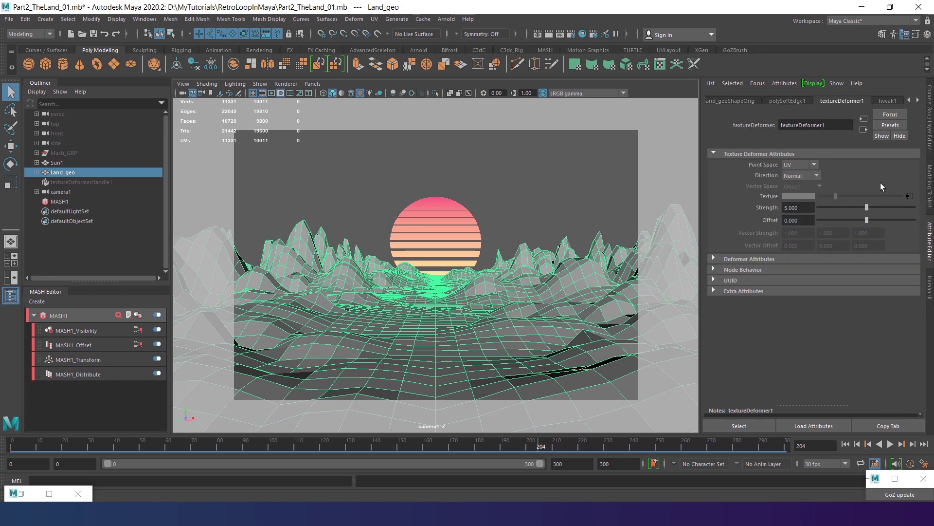
left_click(909, 197)
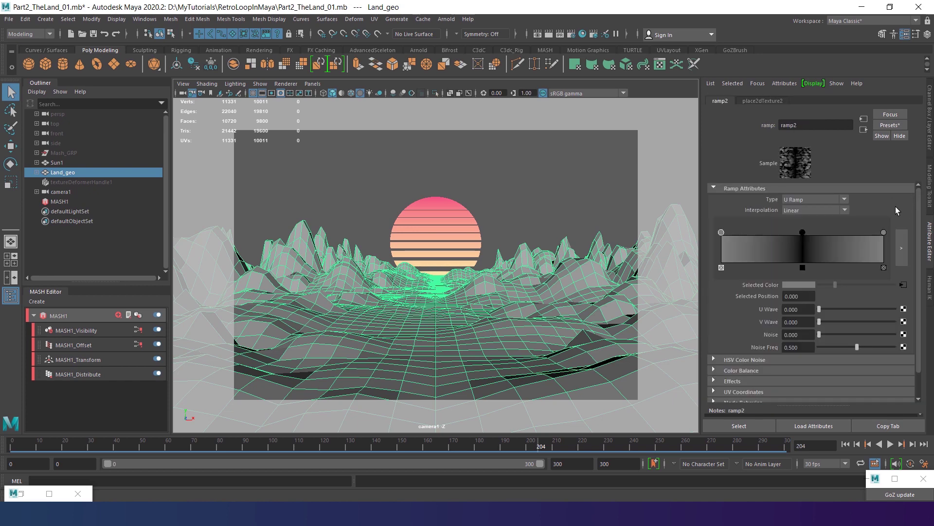
Move the ramp's outer stops inward, right one to 0.766, and add a black stop at 0.5.
left_click_drag(721, 232, 754, 238)
left_click_drag(884, 233, 846, 233)
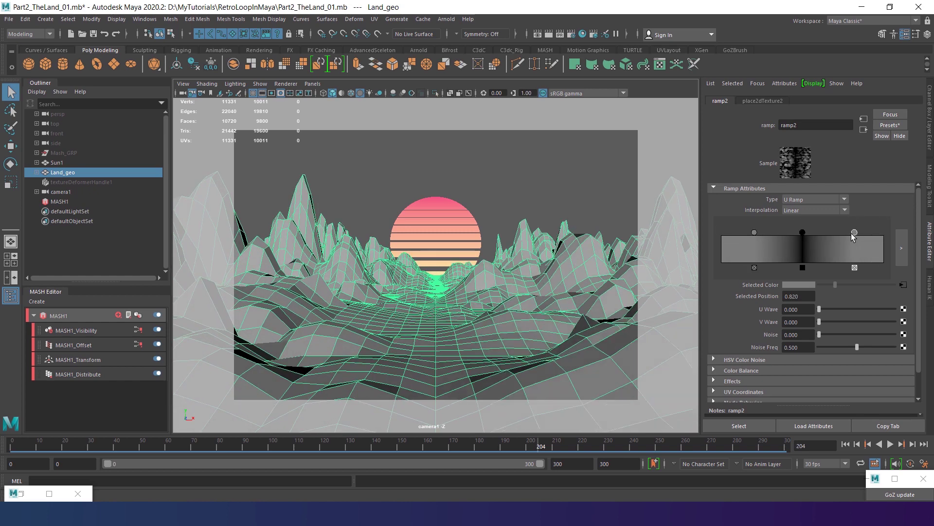
left_click(808, 237)
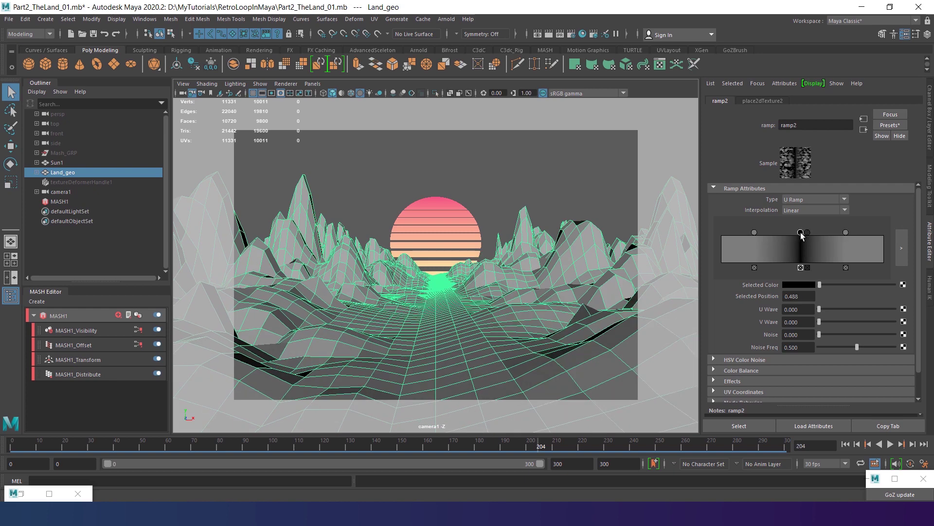
left_click_drag(819, 284, 819, 287)
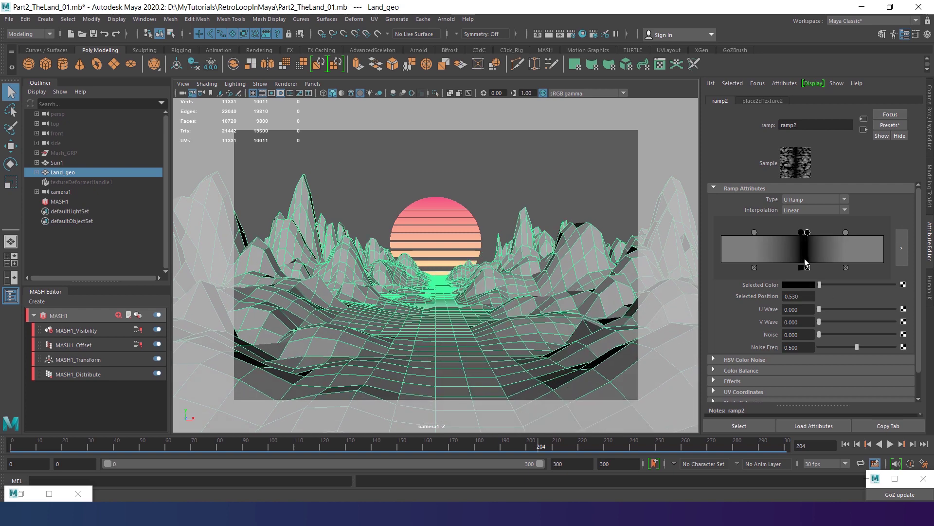
left_click_drag(807, 234, 765, 236)
key("BackSpace")
key("BackSpace")
key("BackSpace")
type("5")
key("Return")
Try Smooth, None and Exponential Up ramp blending, settle on Linear, and fine-tune the outer stops.
left_click(830, 210)
left_click(798, 260)
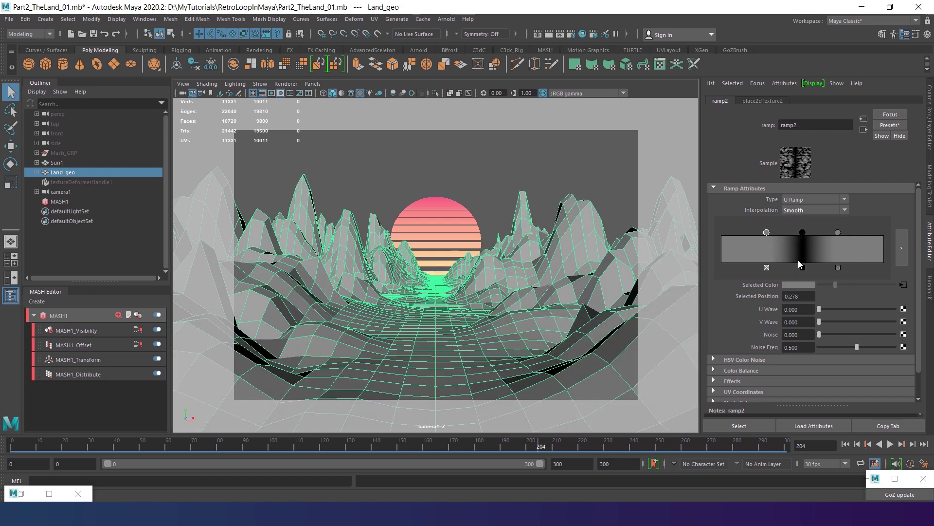
left_click(829, 211)
left_click(822, 219)
left_click(824, 211)
left_click(814, 229)
left_click(816, 210)
left_click(812, 239)
left_click(813, 211)
left_click(811, 230)
left_click_drag(838, 232, 844, 232)
left_click_drag(767, 232, 765, 232)
Set noise1's Time to 0.208, undoing a trial Density change.
left_click(904, 285)
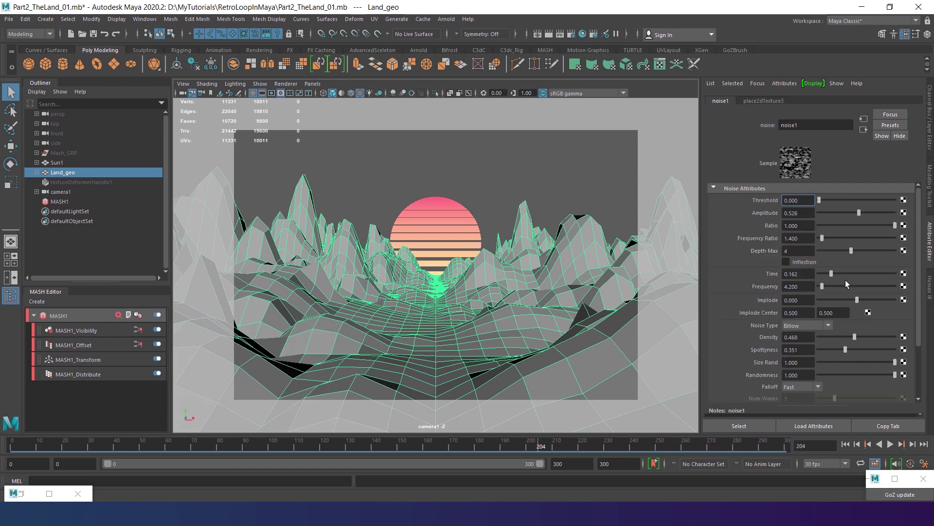
left_click_drag(842, 274, 834, 274)
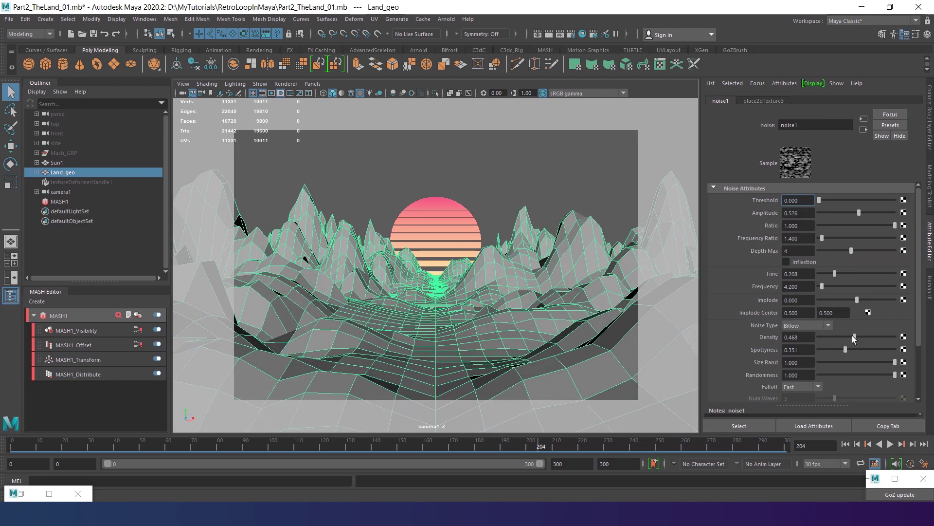
left_click_drag(854, 336, 832, 336)
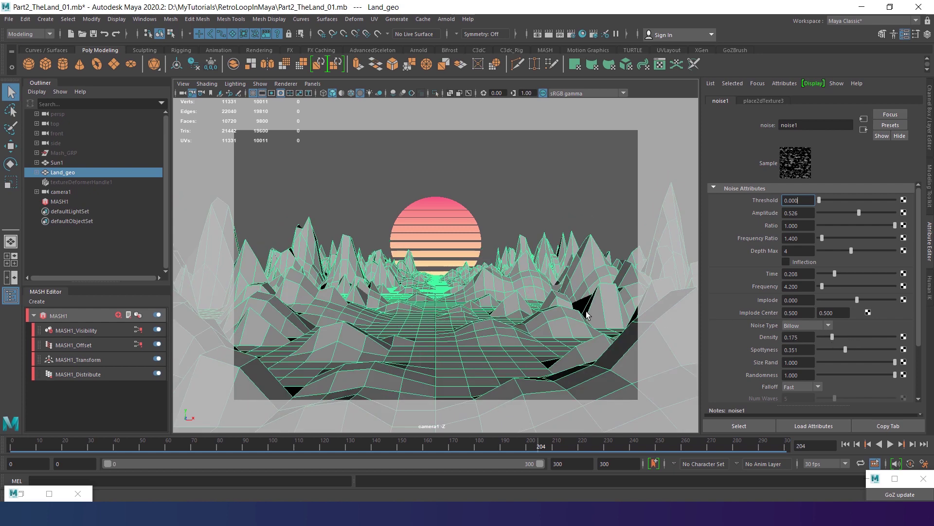
key("ctrl+z")
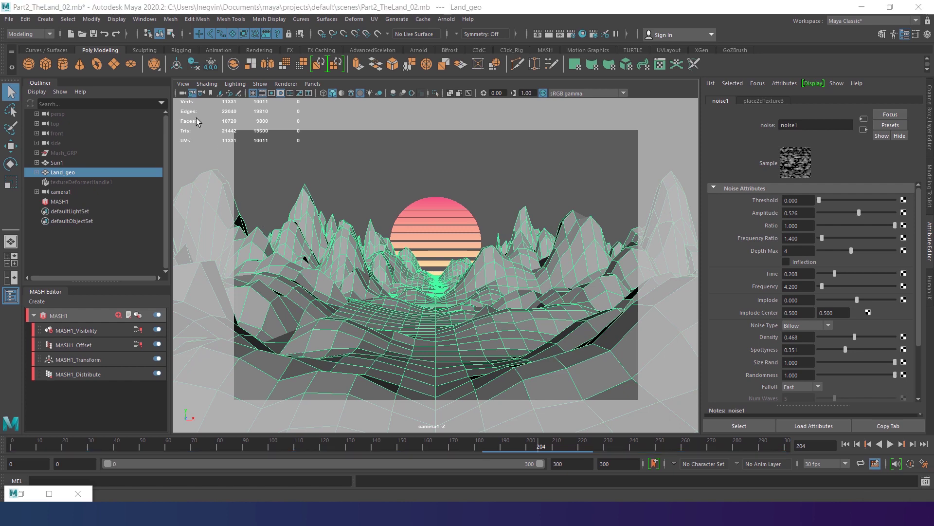
Create a polygon icosahedron with radius 0.1.
left_click(157, 67)
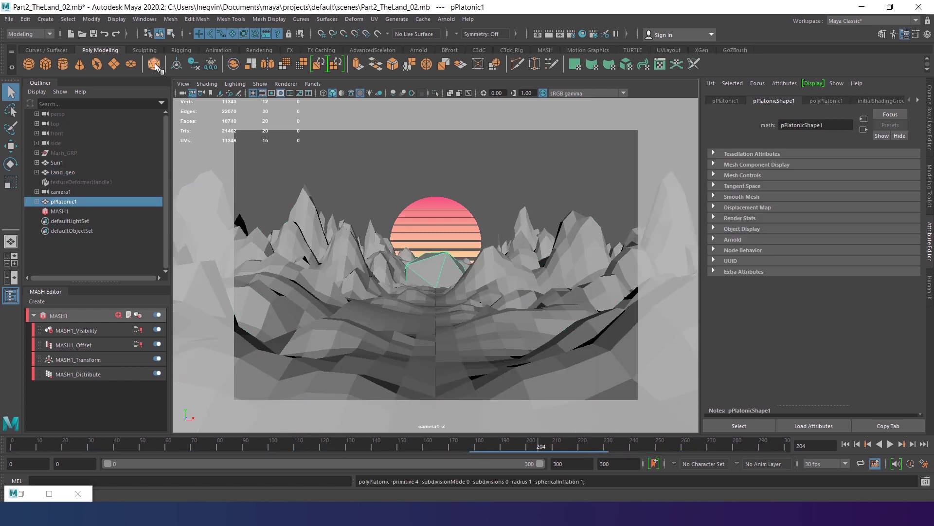
key("ctrl+a")
left_click(824, 213)
double_click(906, 243)
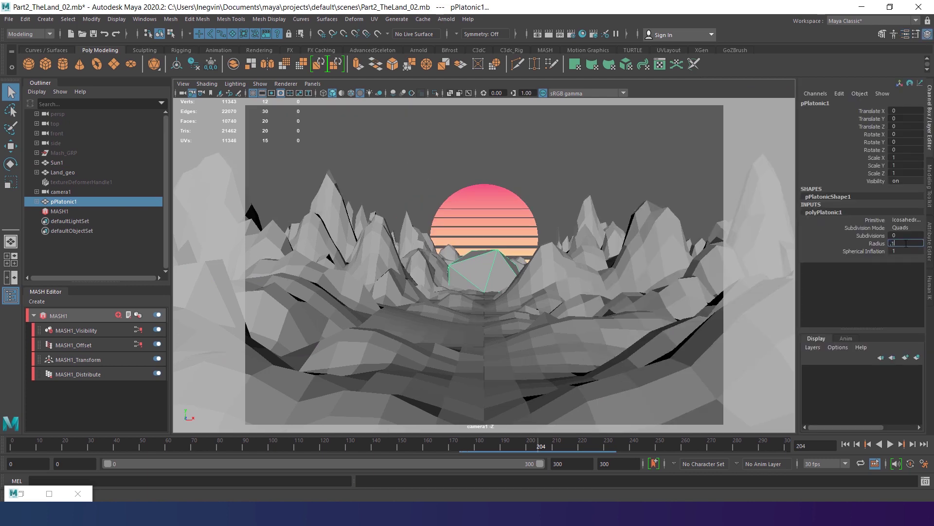
type(".1")
key("Return")
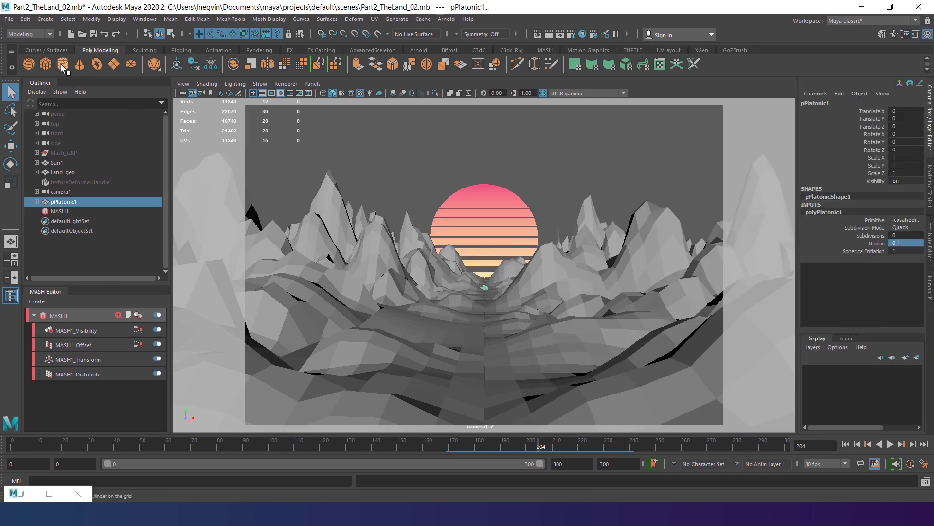
Create a polygon cylinder and begin setting its Subdivisions Axis to 5.
left_click(63, 64)
left_click(812, 215)
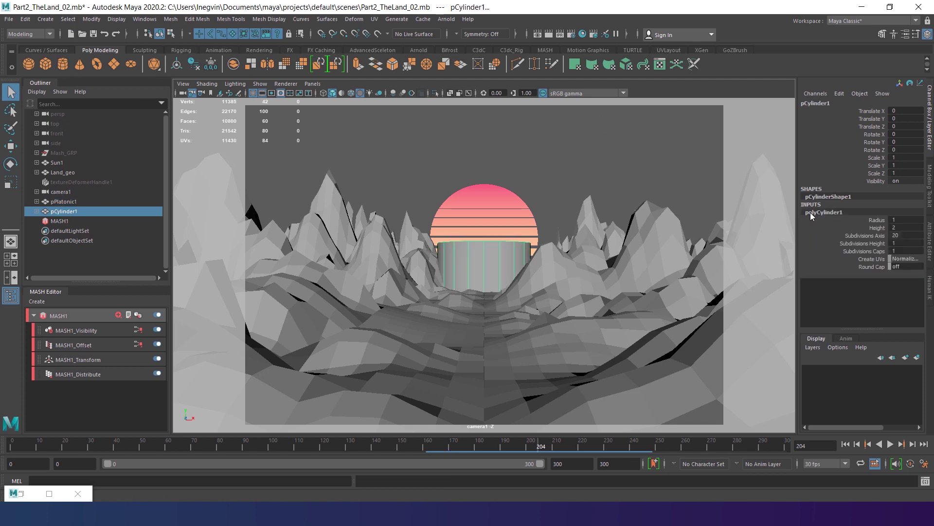
double_click(900, 235)
Confirm 5 axis subdivisions and isolate the cylinder in the persp view.
key("Return")
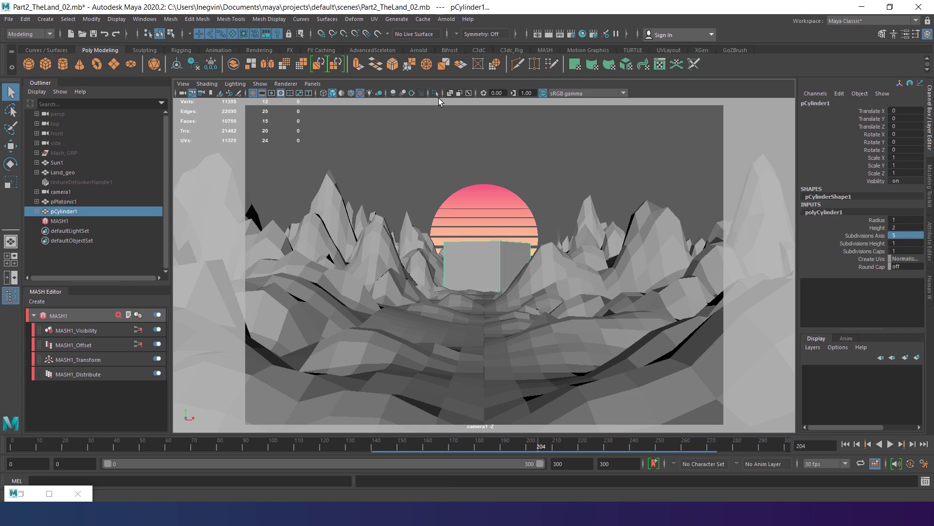
left_click(436, 93)
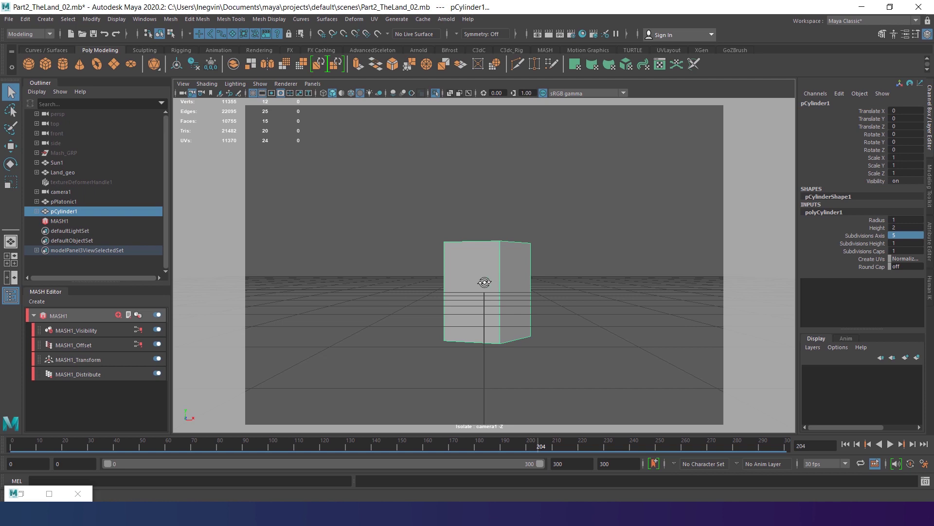
left_click(324, 84)
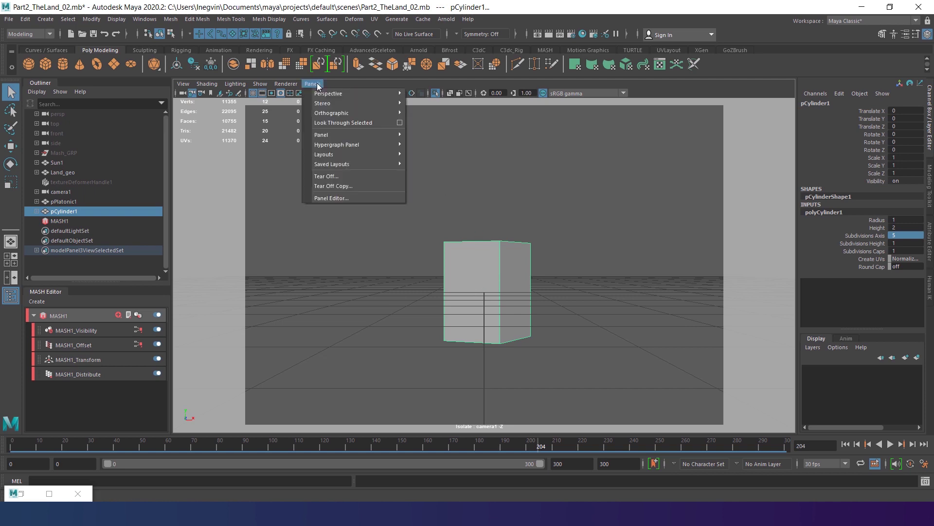
mouse_move(340, 94)
left_click(438, 103)
key("f")
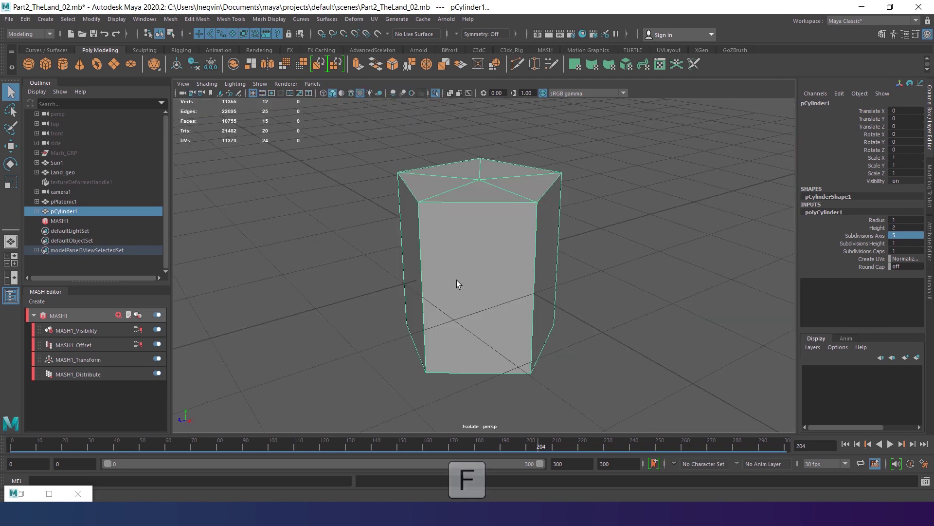
Delete both cylinder caps by converting the two centre vertices to the ten cap faces.
right_click(474, 184)
right_click_drag(461, 195, 427, 184)
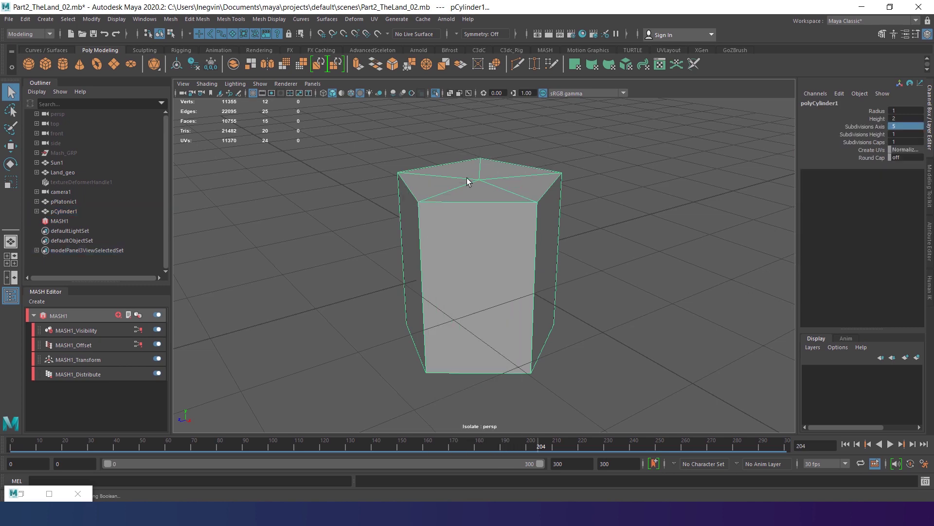
left_click(480, 181, "shift")
left_click_drag(510, 287, 498, 237, "alt")
left_click(480, 306, "shift")
right_click(480, 307, "ctrl")
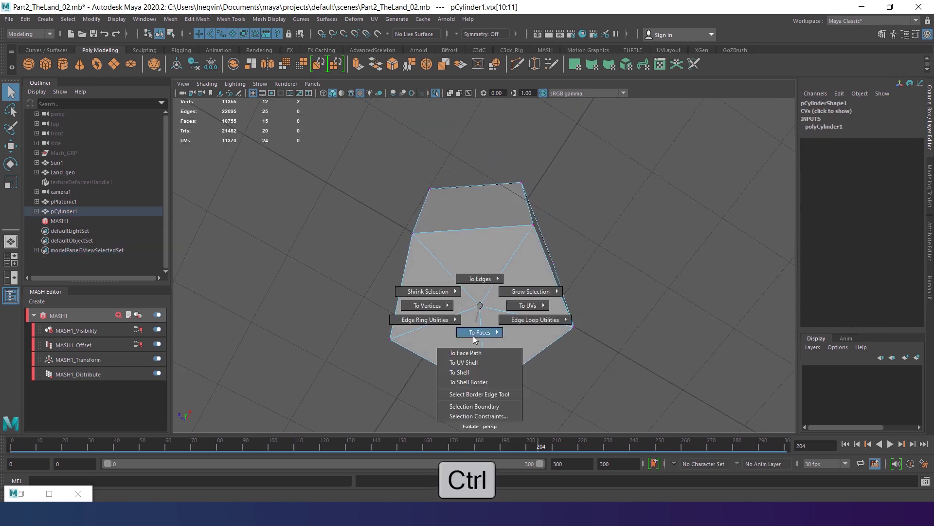
right_click_drag(475, 339, 476, 356, "ctrl")
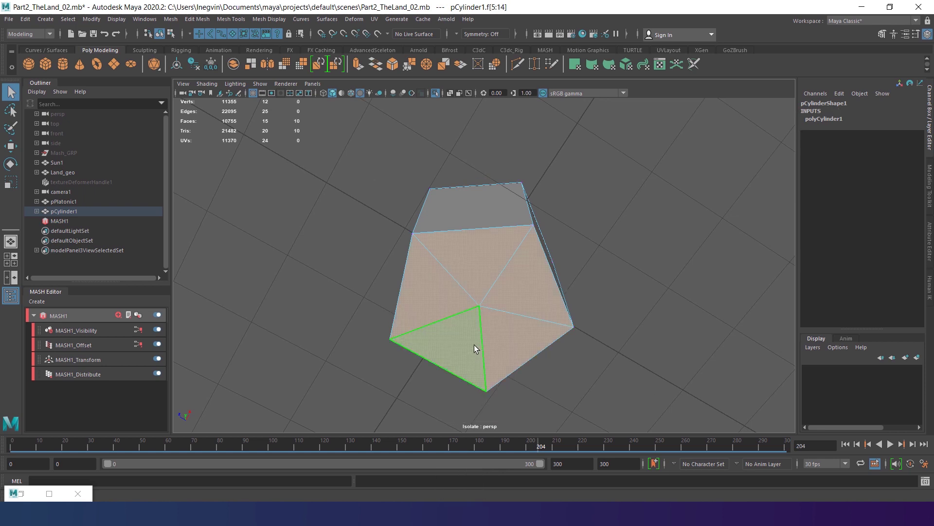
key("Delete")
left_click_drag(467, 344, 506, 345, "alt")
Narrow the cylinder, delete history and freeze, then shrink it further and freeze again.
key("r")
key("F8")
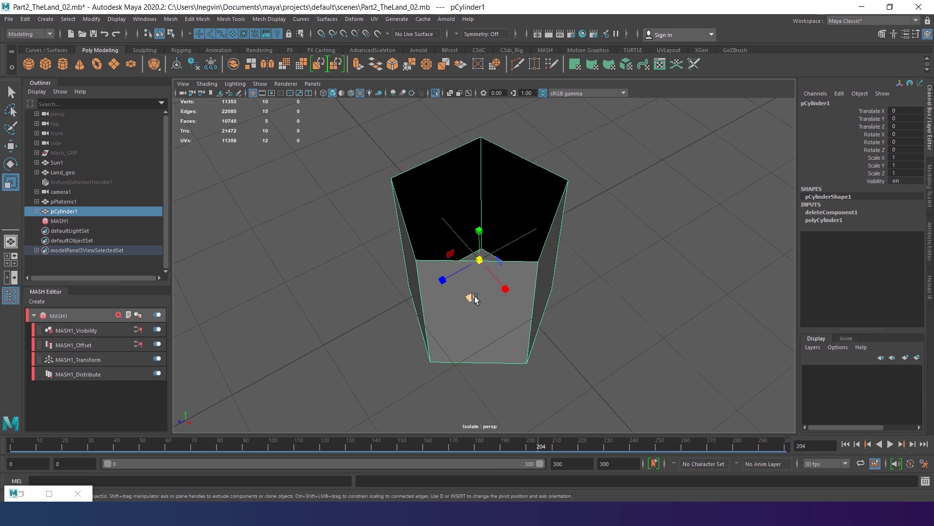
mouse_move(475, 298)
left_mouse_down()
mouse_move(479, 272)
mouse_move(473, 285)
left_mouse_up()
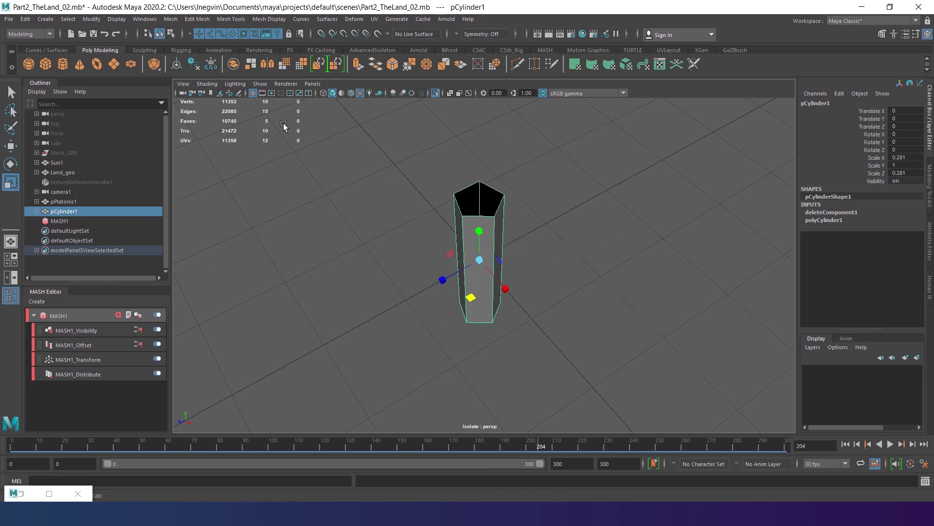
left_click(193, 65)
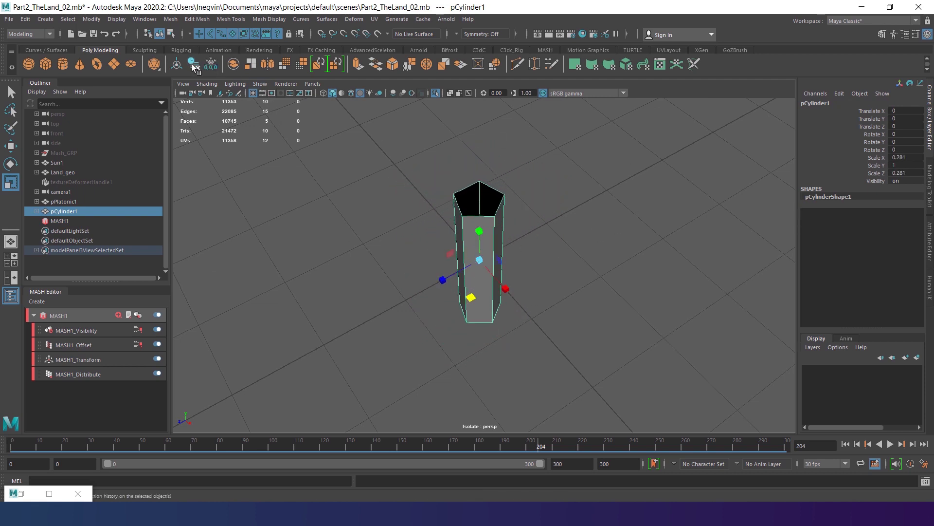
left_click(210, 65)
key("ctrl+1")
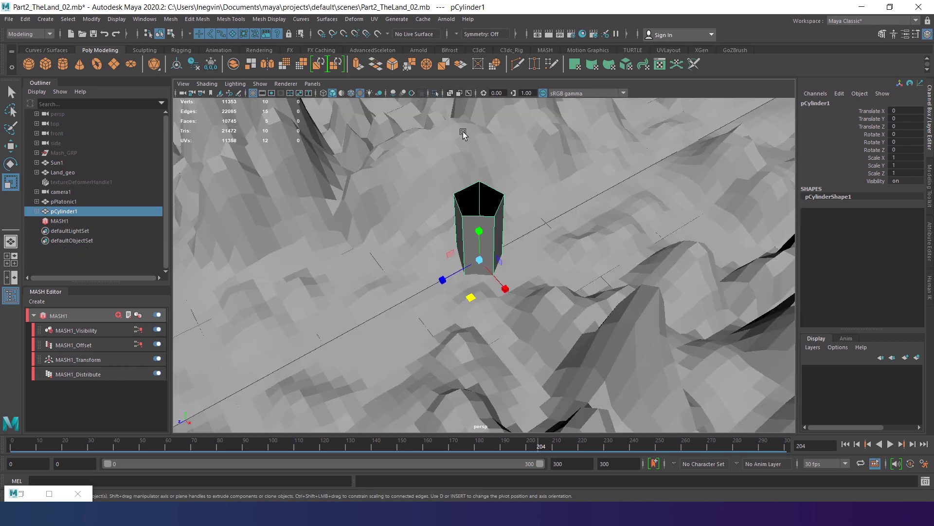
left_click_drag(465, 139, 519, 223, "alt")
left_click_drag(476, 263, 401, 288)
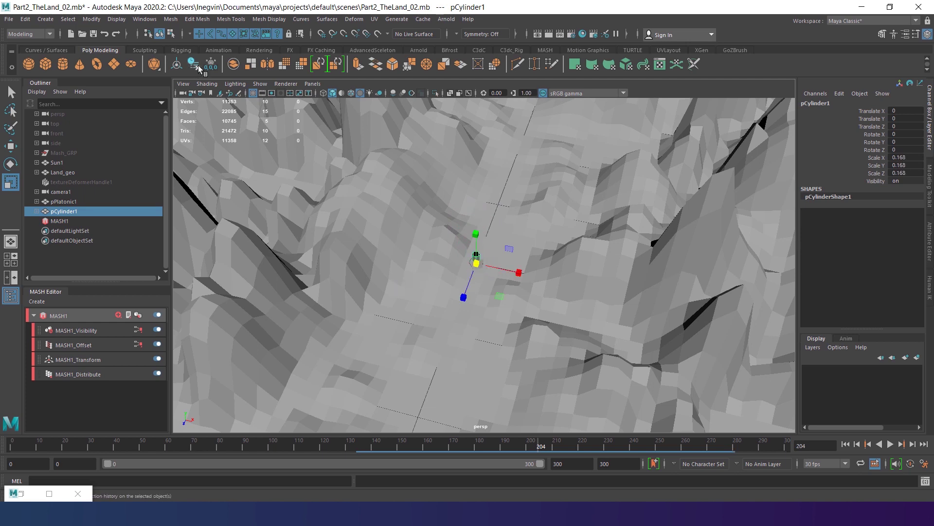
left_click(211, 65)
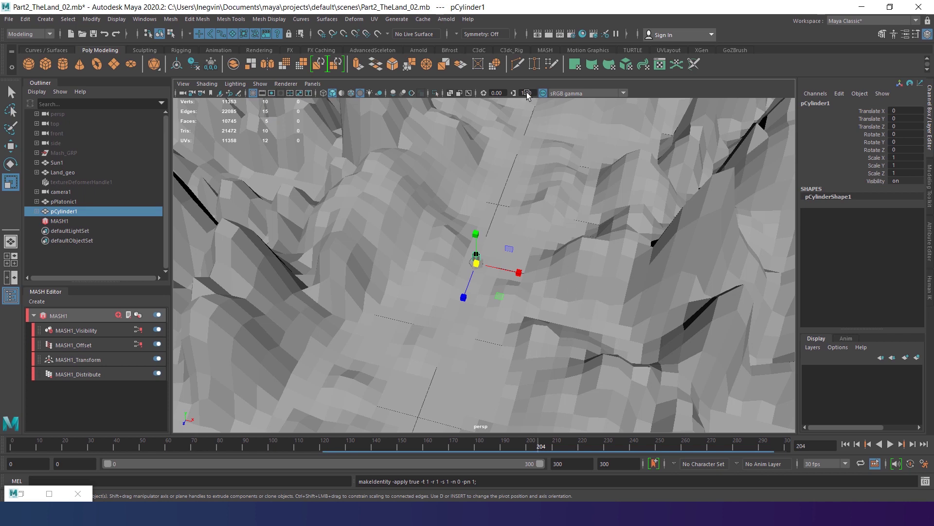
Create a MASH network from pPlatonic1 and rename it MASH_GlowingDots.
left_click(545, 50)
left_click(64, 202)
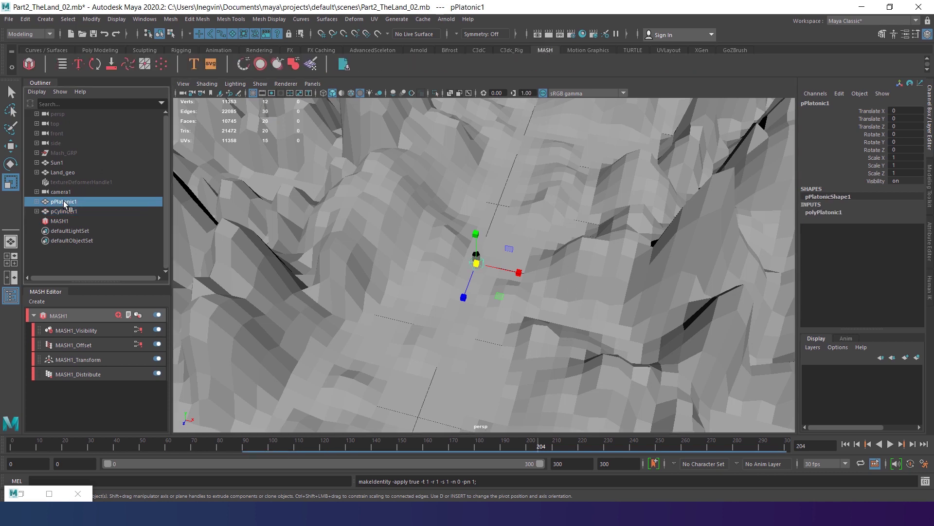
left_click(28, 65)
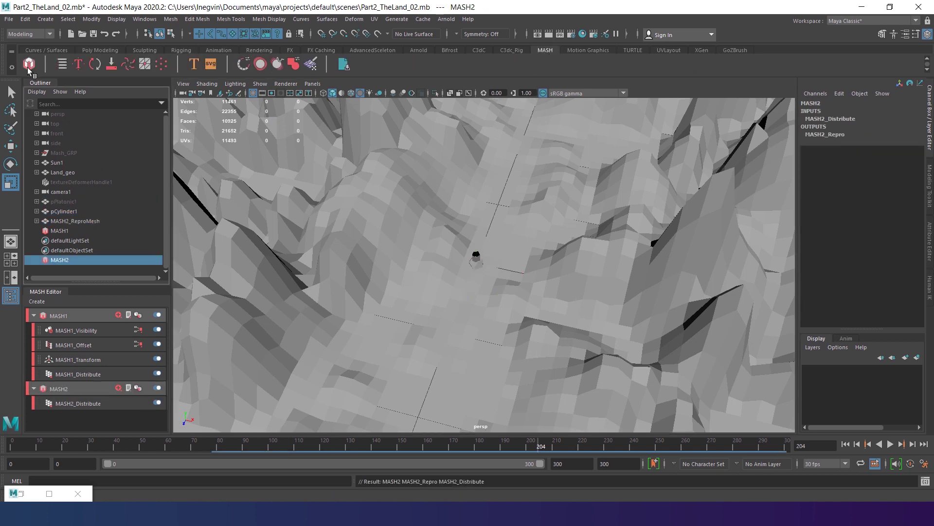
double_click(58, 389)
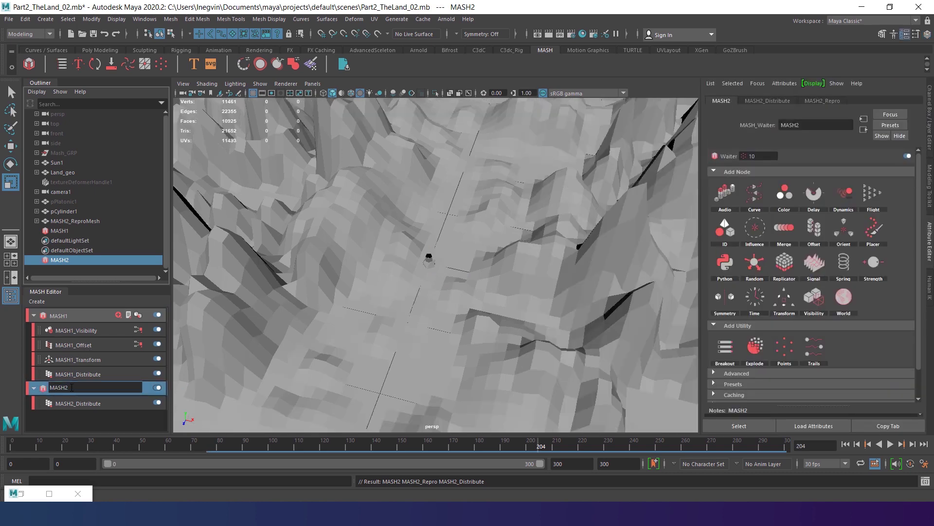
key("BackSpace")
type("_GlowingDot")
type("s")
key("Return")
Set Distribute to Mesh with Land_geo as input, Vertex method, and Flood Mesh on.
left_click(112, 407)
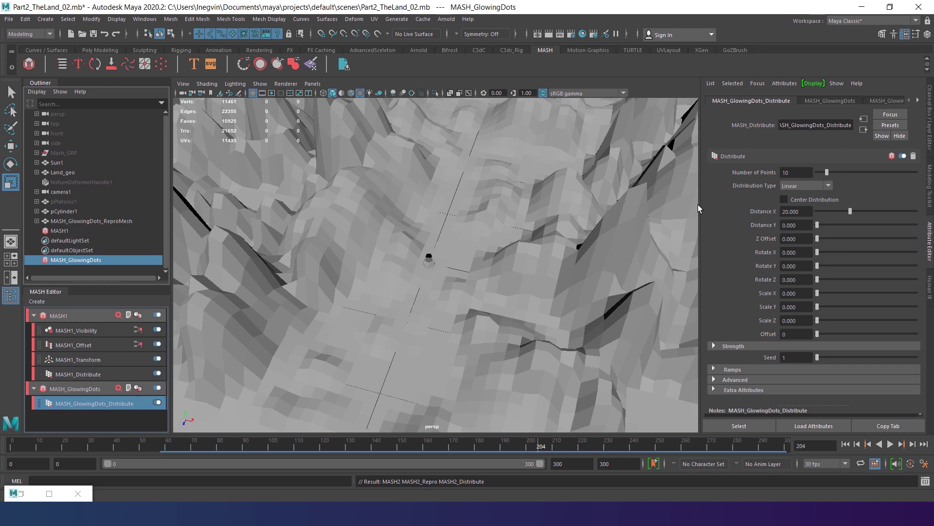
left_click(828, 185)
left_click(791, 225)
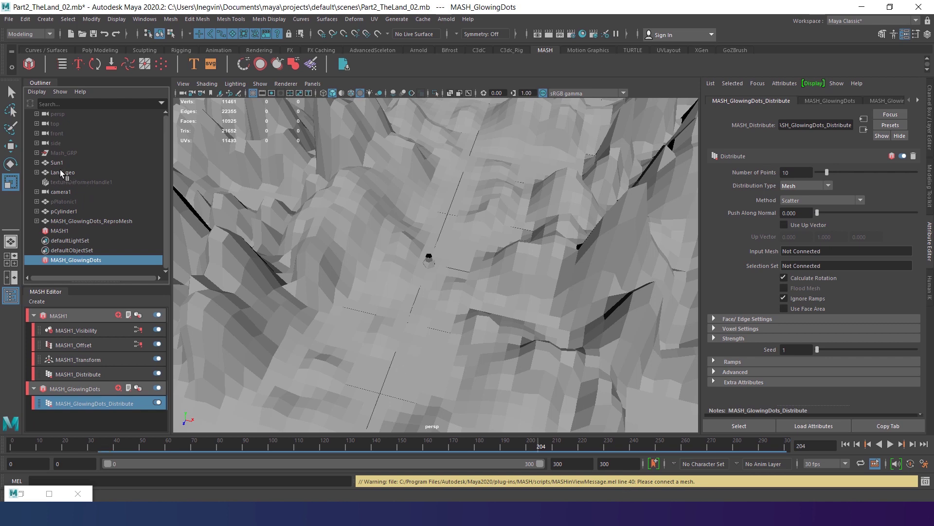
middle_click_drag(61, 172, 803, 252)
left_click(829, 200)
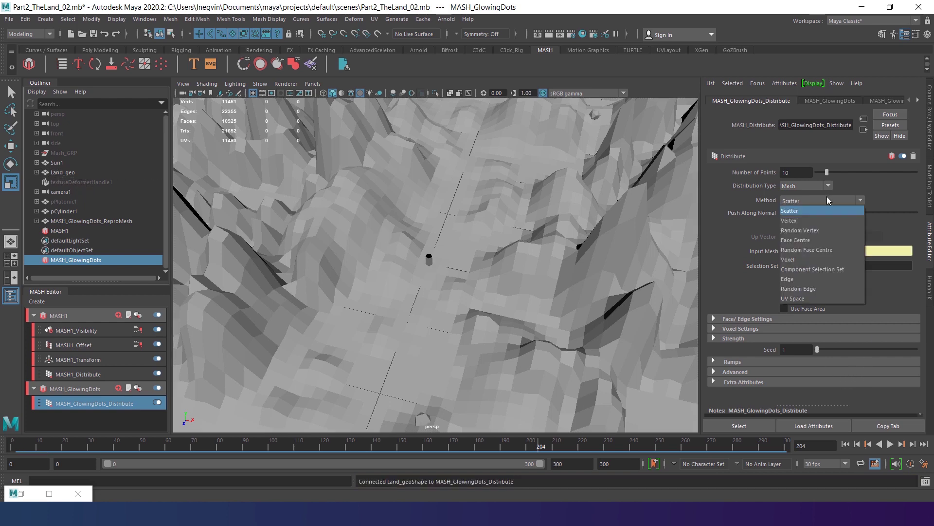
left_click(802, 221)
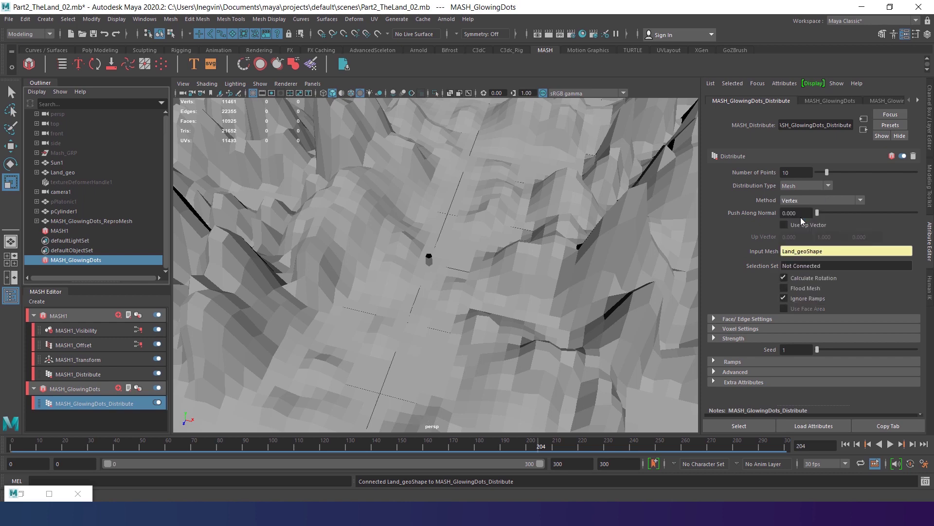
left_click(783, 288)
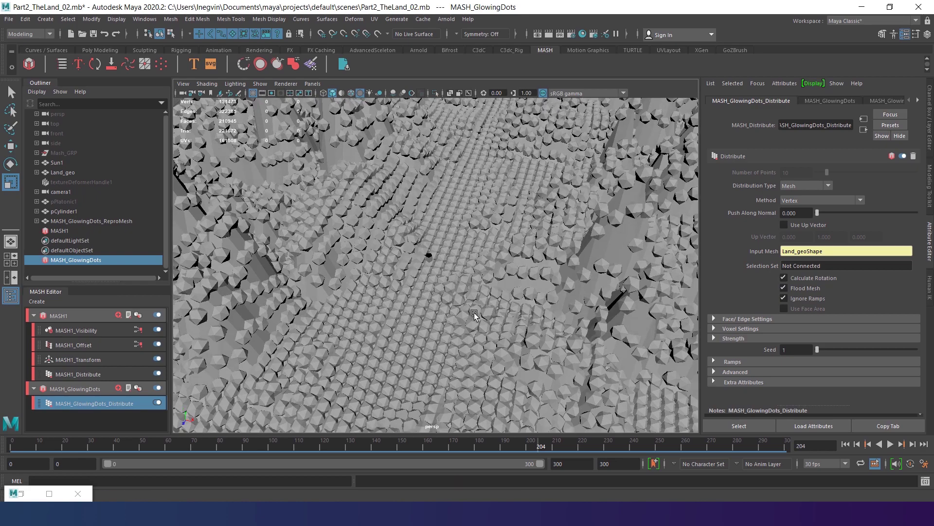
left_click_drag(474, 312, 448, 313, "alt")
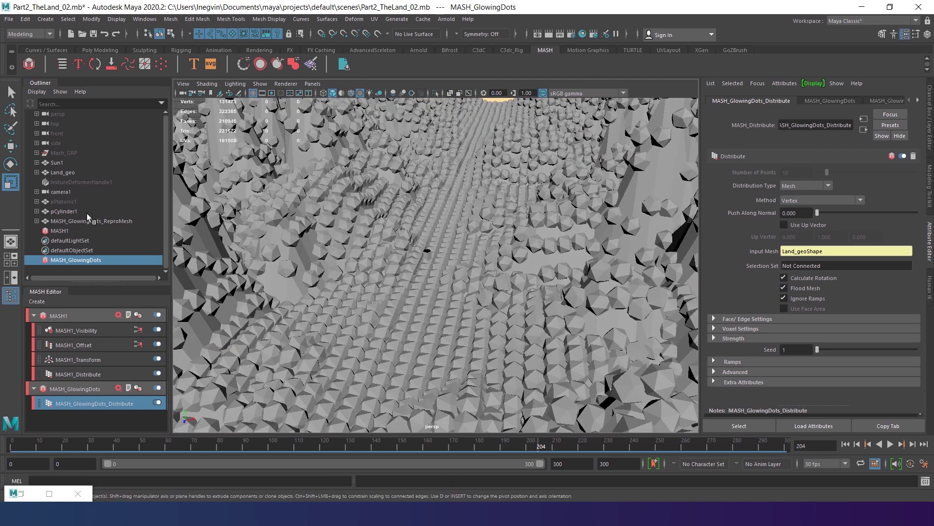
Set pPlatonic1's polyPlatonic1 Radius to 0.02 in the Channel Box.
left_click(71, 201)
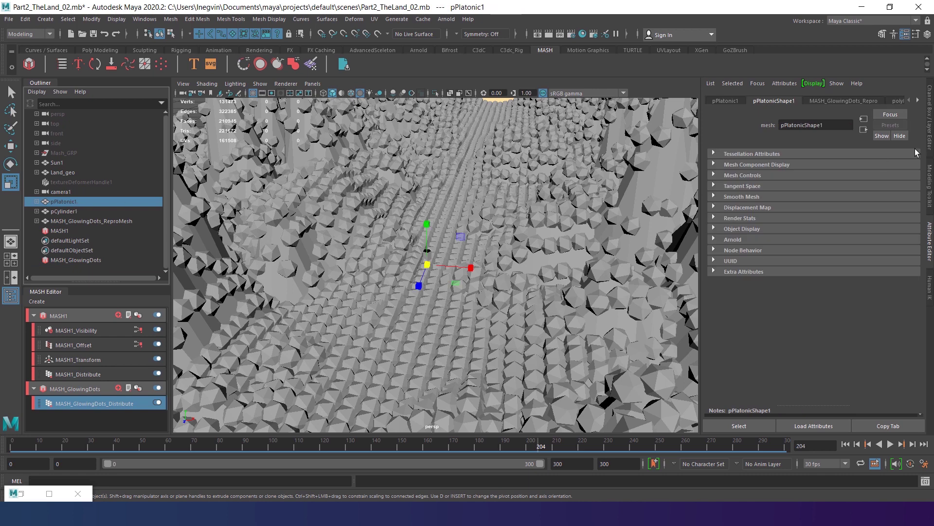
left_click(930, 142)
left_click(836, 227)
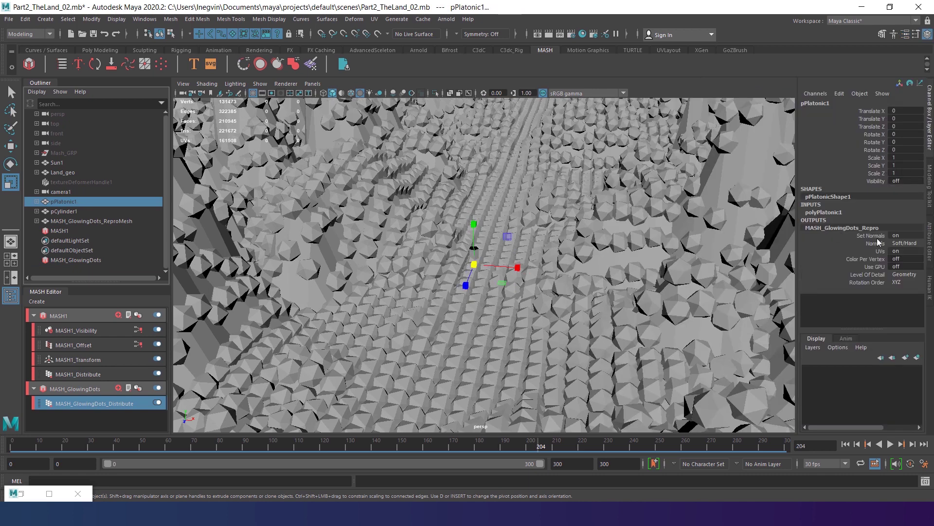
left_click(845, 212)
double_click(899, 243)
type("0.02")
key("Return")
left_click_drag(469, 340, 468, 309, "alt")
Look through camera1 and reduce the Radius further to 0.01.
left_click(313, 83)
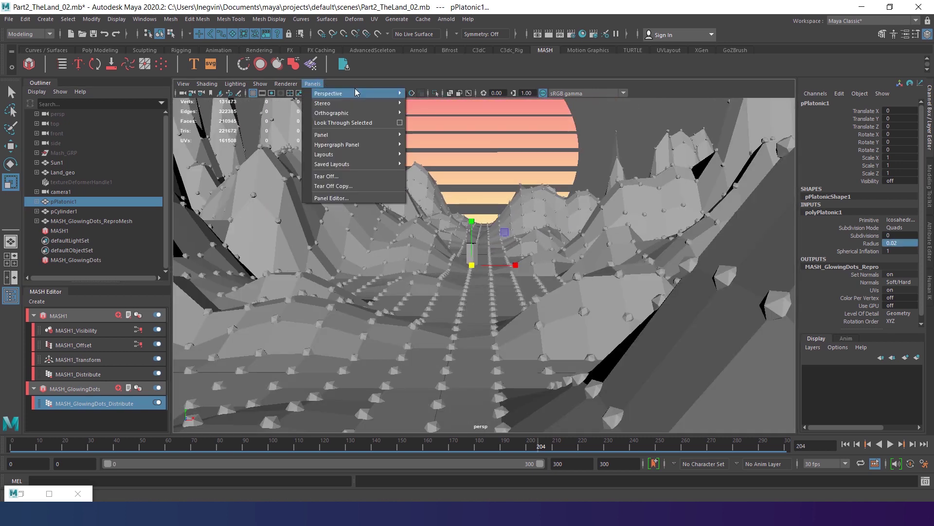
mouse_move(383, 95)
left_click(437, 97)
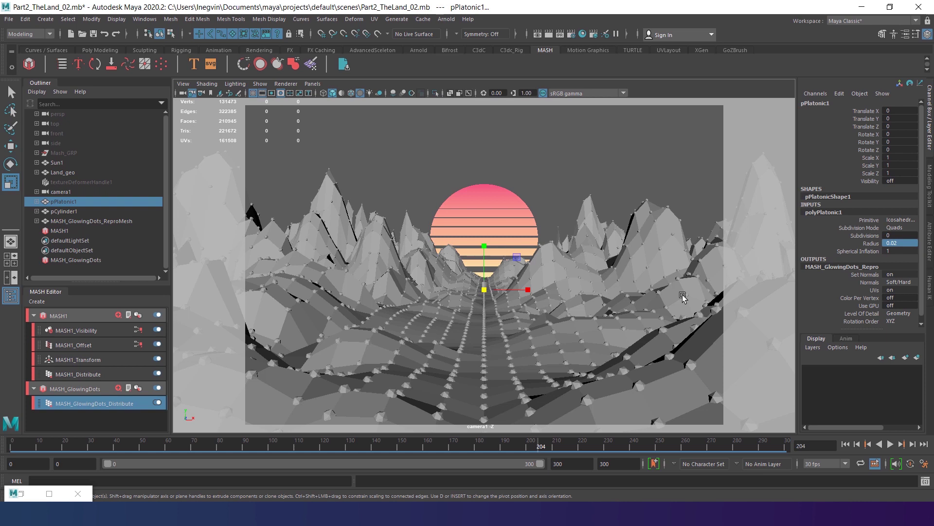
left_click(897, 243)
type("0.01")
key("Return")
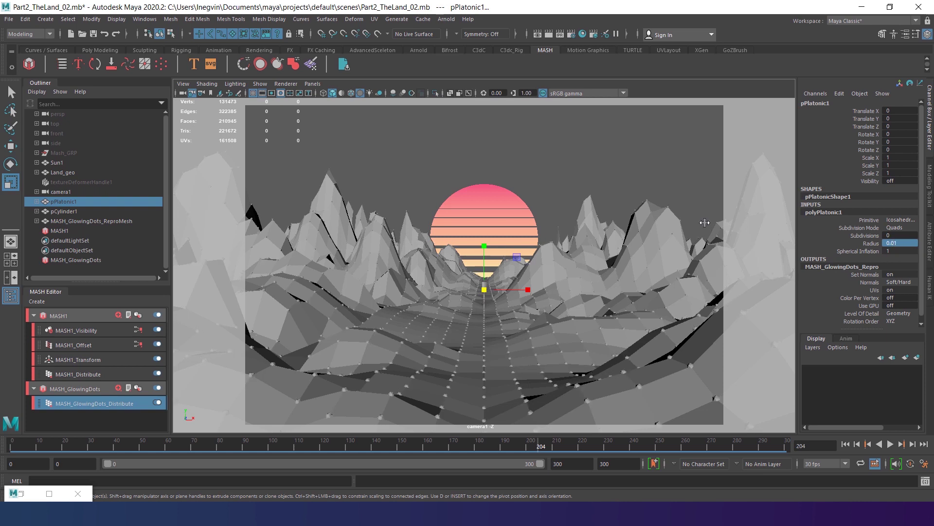
Create a MASH network from pCylinder1 named MASH_GlowingGrid.
left_click(66, 212)
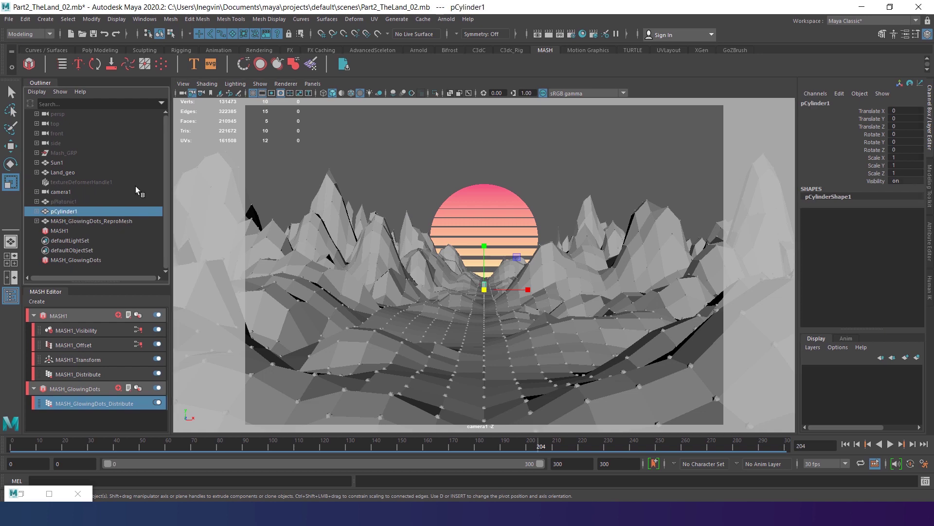
left_click(28, 72)
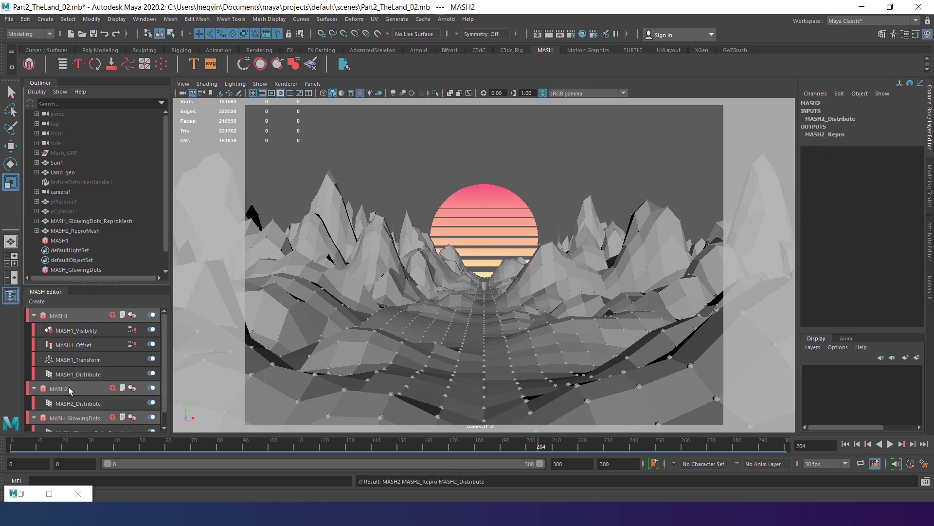
double_click(63, 388)
type("MASH_GlowingGrid")
key("Return")
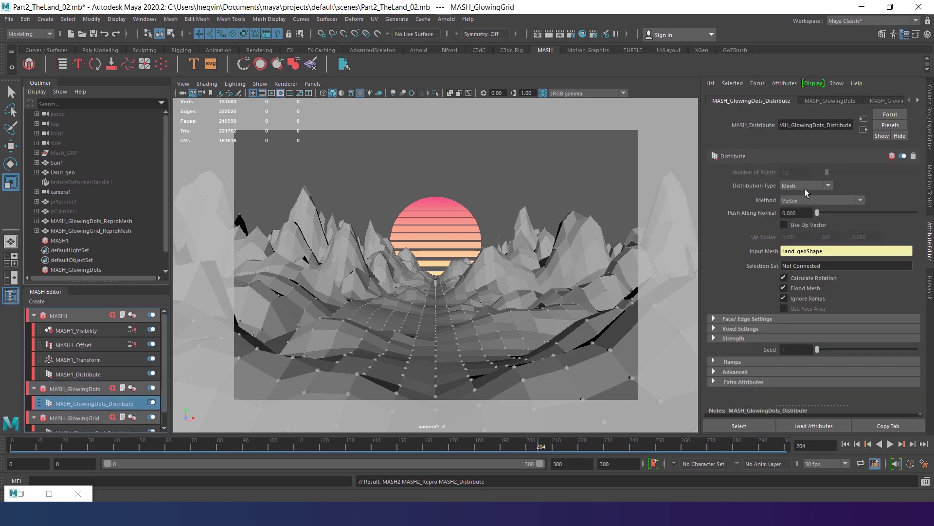
Set the MASH_GlowingGrid Distribute node to Mesh distribution with Land_geo as input mesh.
scroll(86, 424, "down", 1)
left_click(85, 418)
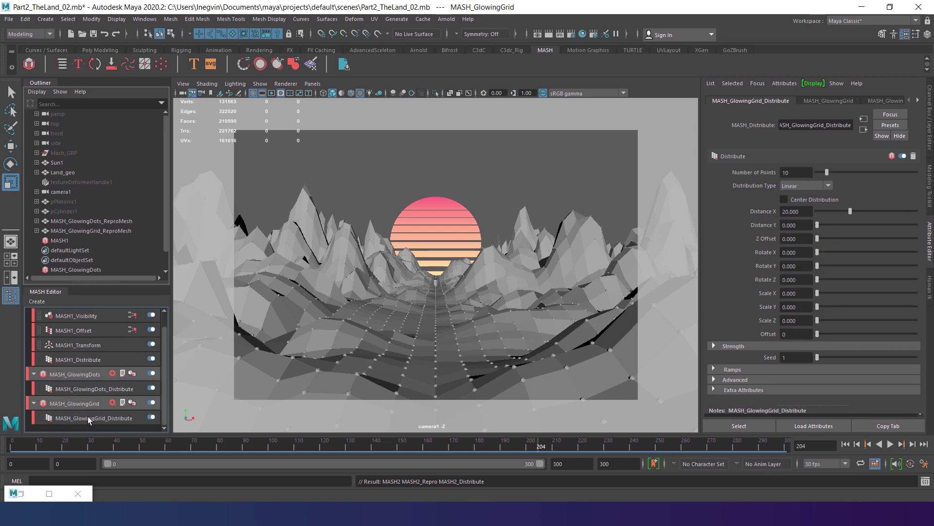
left_click(89, 418)
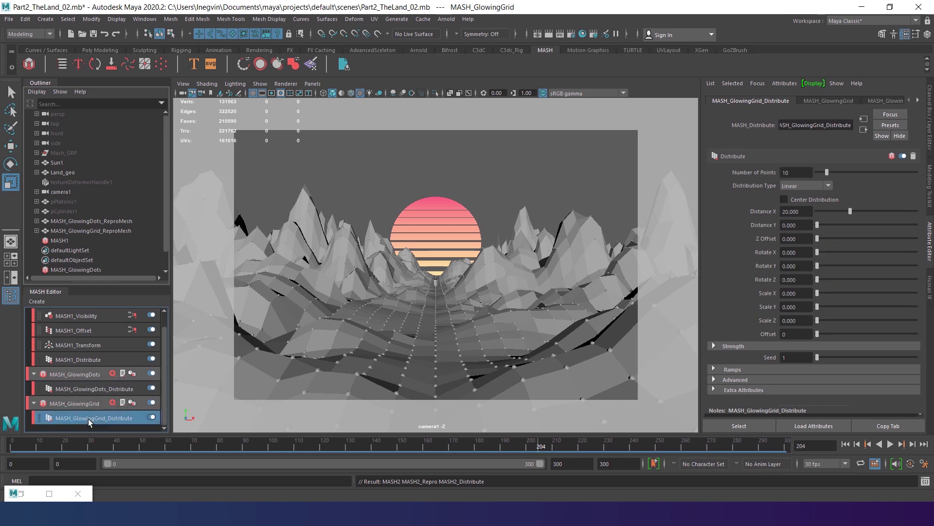
left_click(828, 186)
left_click(802, 225)
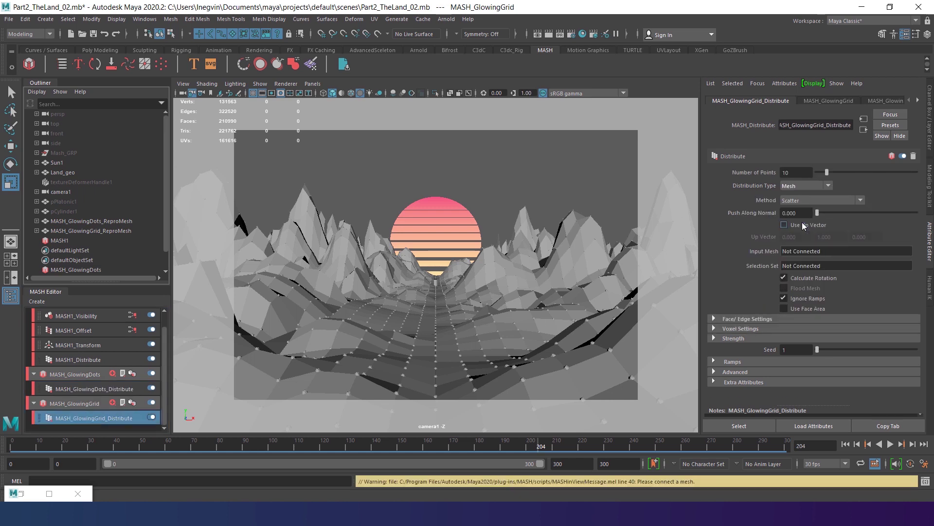
middle_click_drag(63, 173, 836, 293)
middle_click_drag(807, 250, 807, 250)
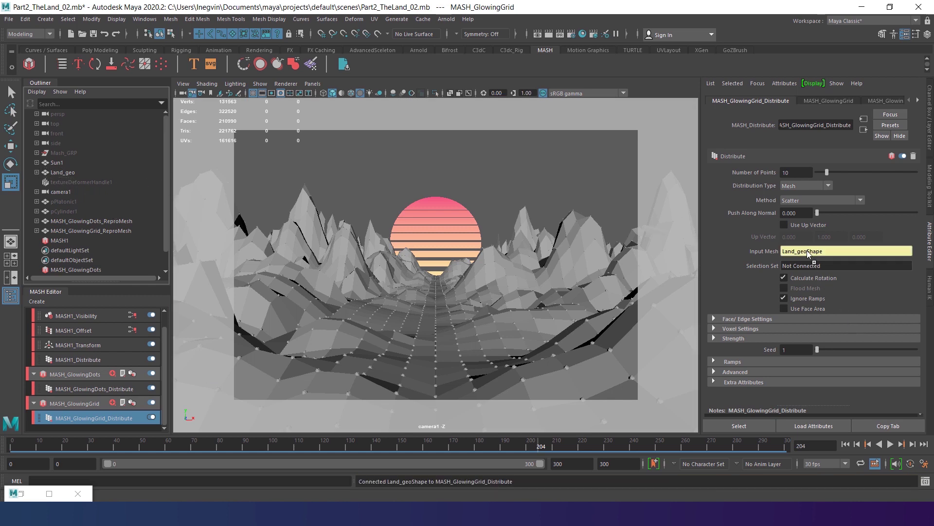
Place instances along edges with Flood Mesh and Enable Scaling turned on.
left_click(811, 201)
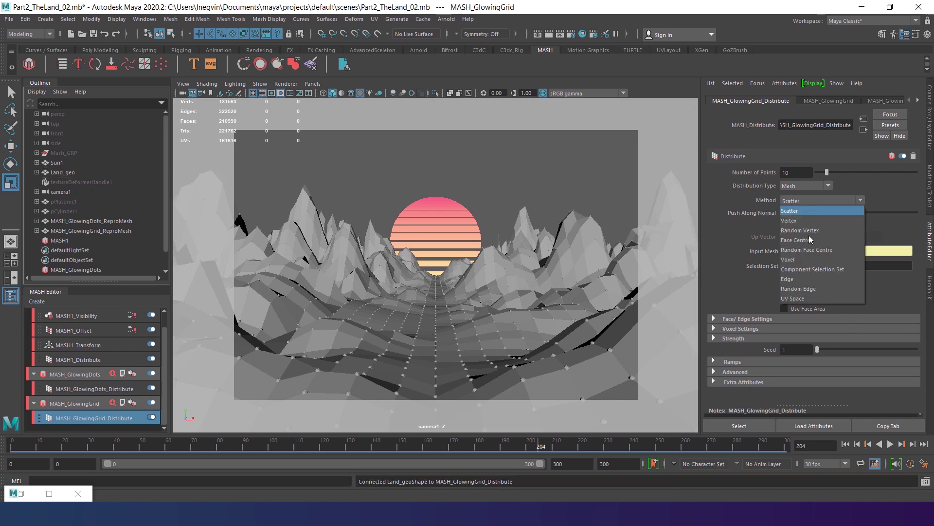
left_click(796, 280)
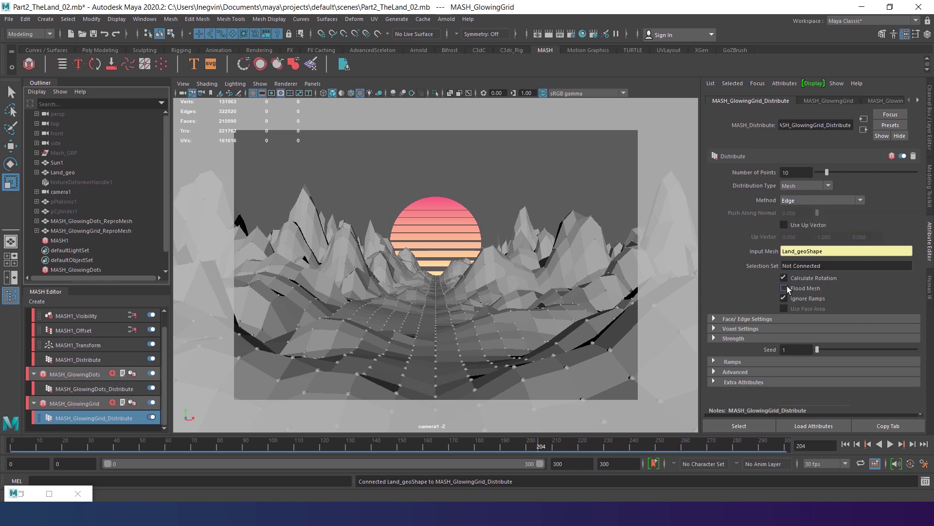
left_click(783, 288)
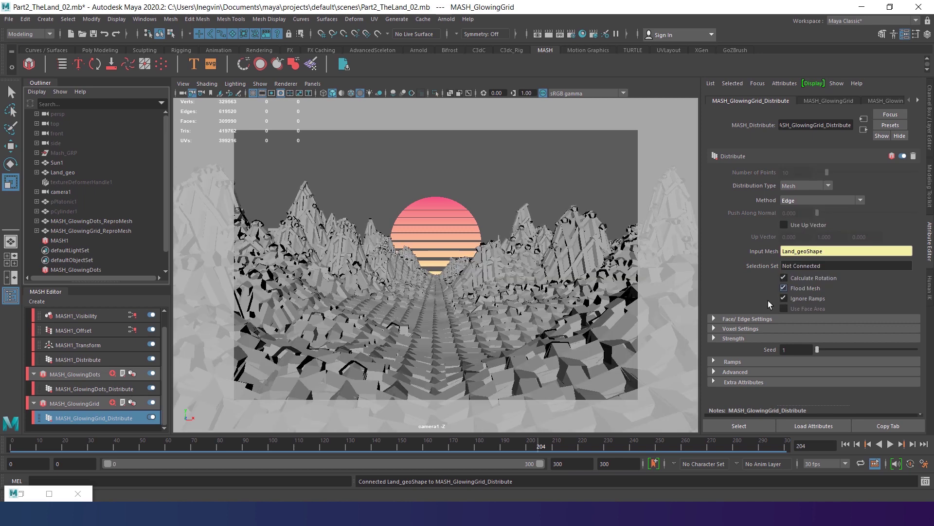
left_click(713, 319)
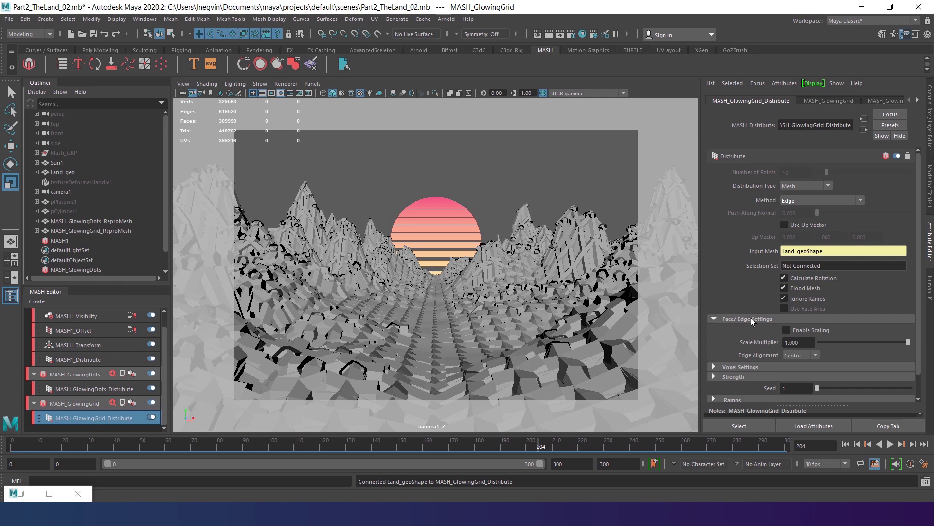
left_click(789, 329)
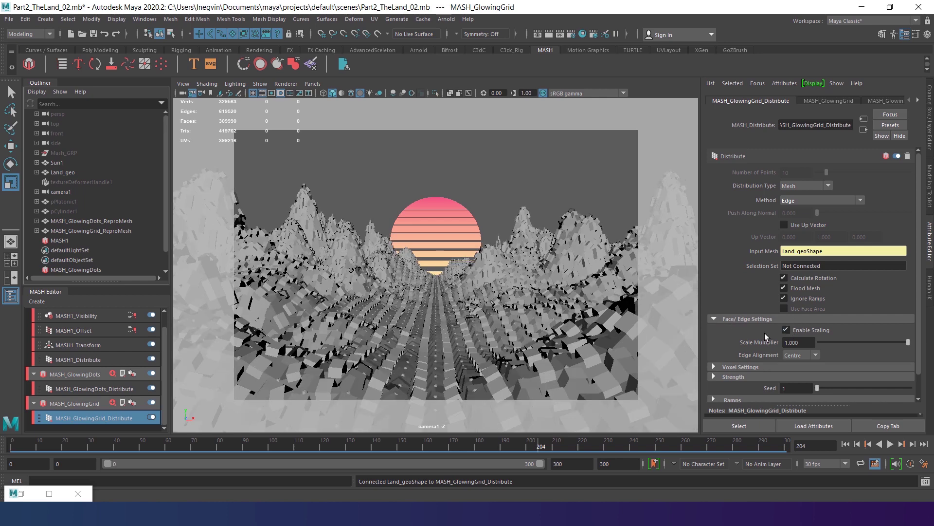
Switch the viewport to the persp camera and move in close on the terrain instances.
left_click(312, 83)
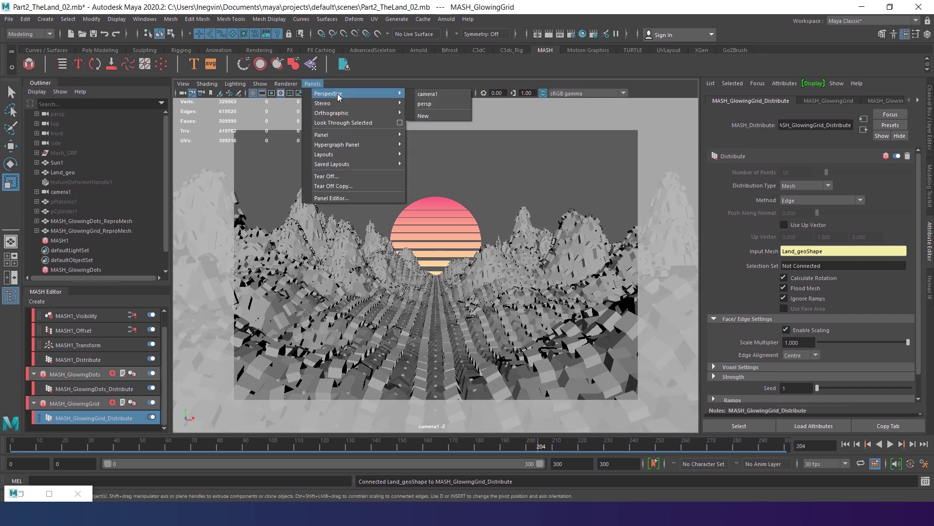
left_click(428, 108)
left_click_drag(472, 258, 445, 279, "alt")
scroll(445, 280, "up", 6)
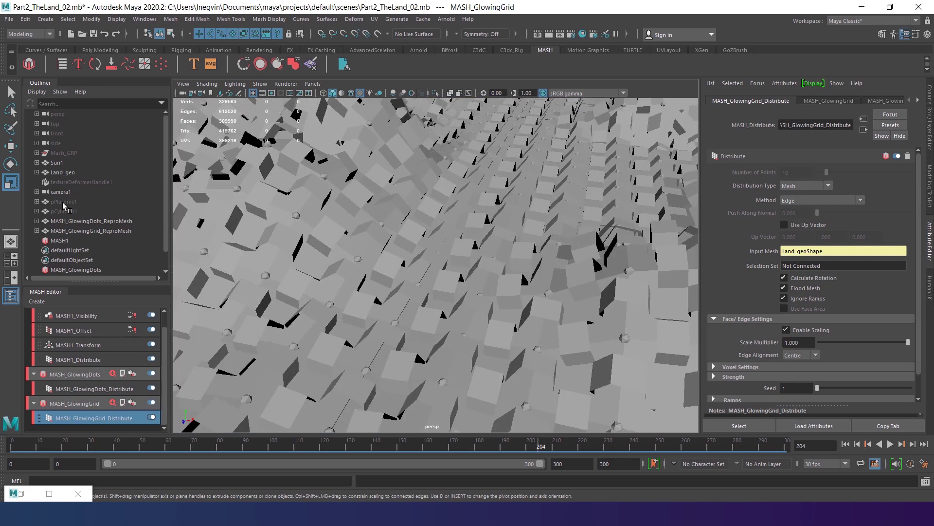
Scale pCylinder1 down so the terrain instances form a thin wireframe grid.
left_click(65, 211)
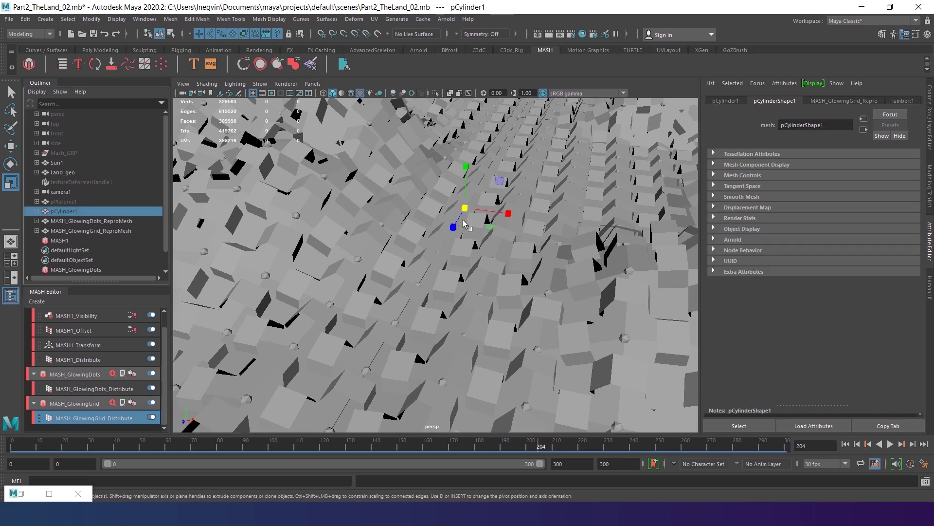
left_click_drag(466, 221, 480, 132)
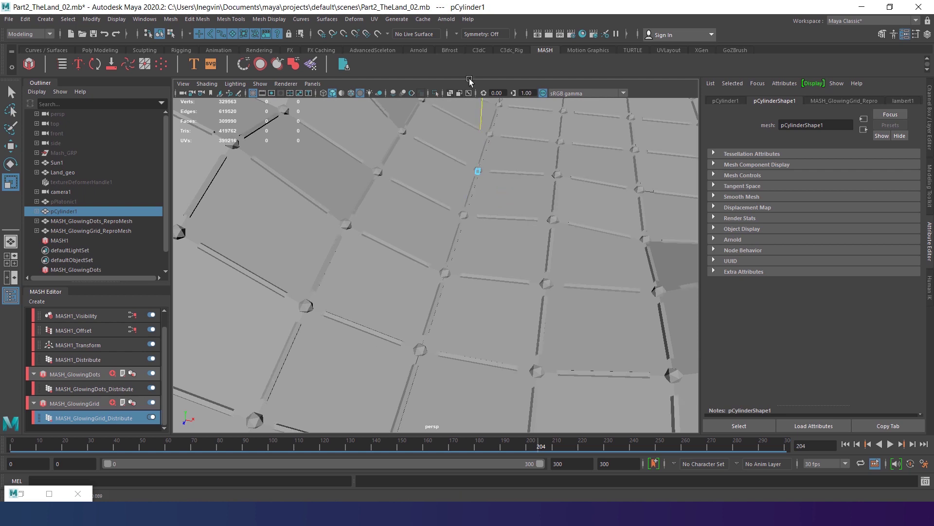
left_click_drag(469, 77, 480, 125)
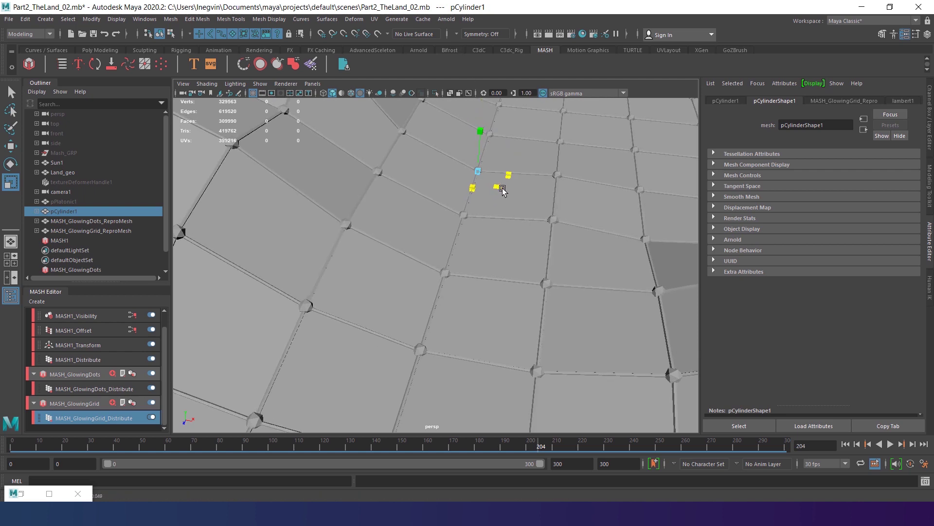
scroll(503, 190, "down", 5)
left_click_drag(503, 195, 617, 371, "alt")
scroll(451, 245, "up", 3)
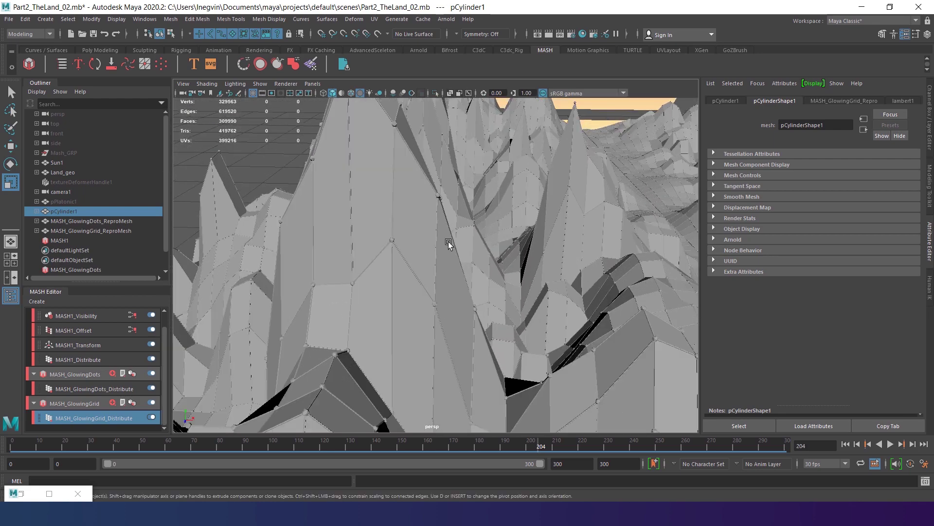
left_click_drag(451, 245, 189, 200, "alt")
Select pPlatonic1 and pCylinder1 together and begin assigning them a new material.
left_click(77, 203)
left_click(74, 210, "ctrl")
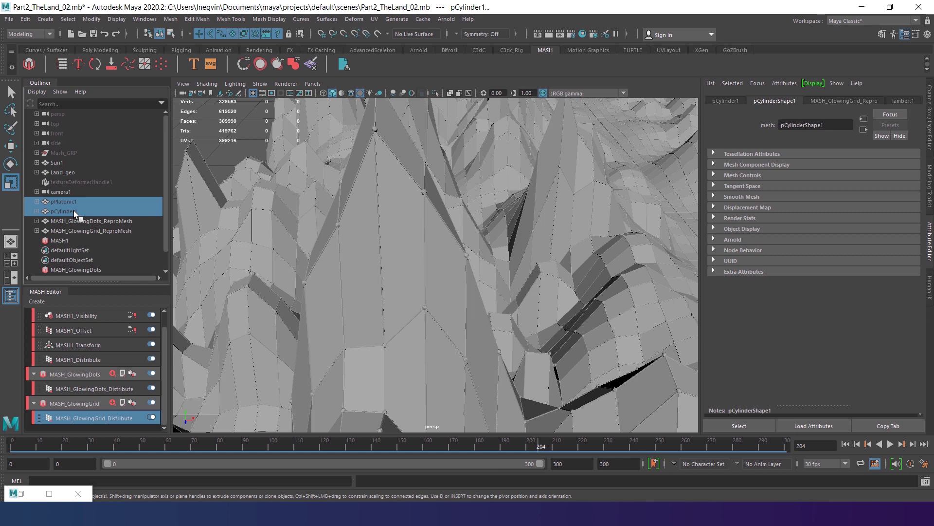
right_click_drag(470, 173, 467, 422)
Create an Arnold aiStandardSurface for the selection named aiGlowingGrid.
left_click(336, 252)
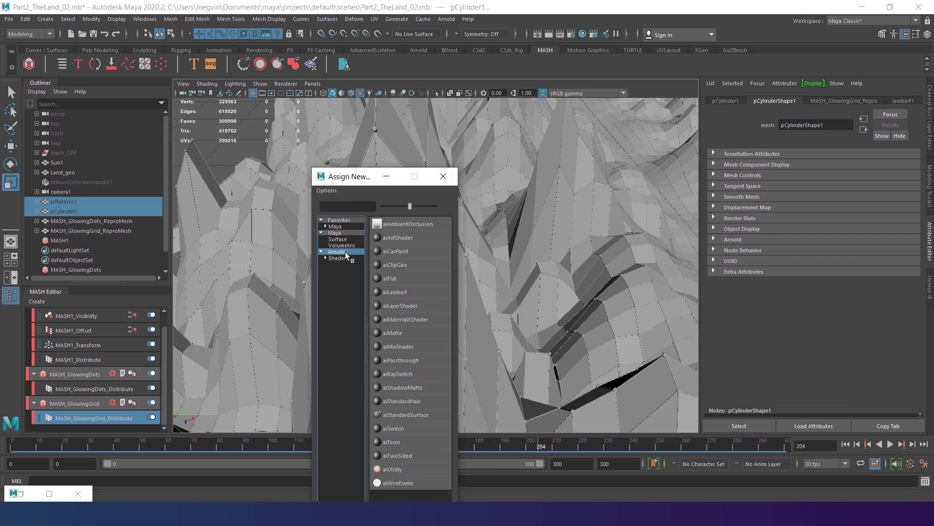
left_click(419, 414)
left_click_drag(830, 125, 788, 128)
type("GlowingGrid")
key("Return")
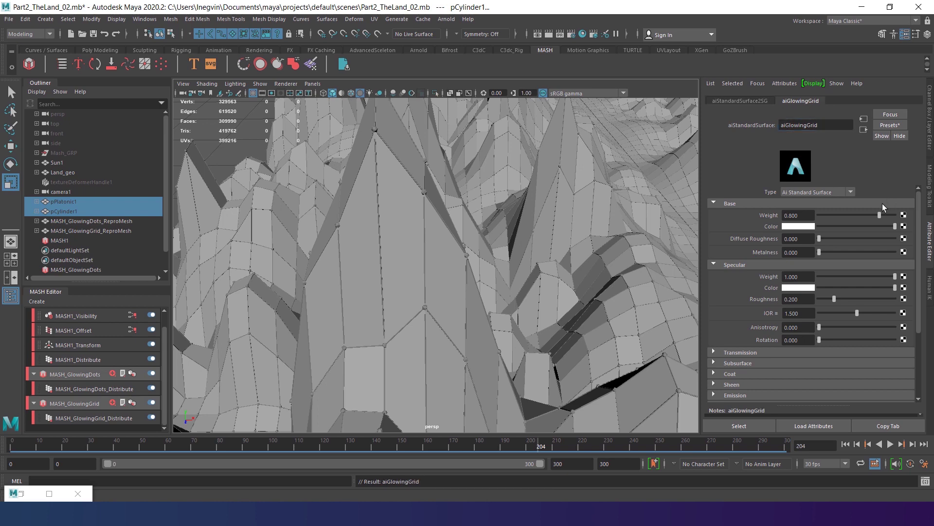
Set aiGlowingGrid's base weight to 0 and emission weight 1 with cyan colour.
left_click_drag(872, 212, 804, 212)
scroll(739, 299, "down", 3)
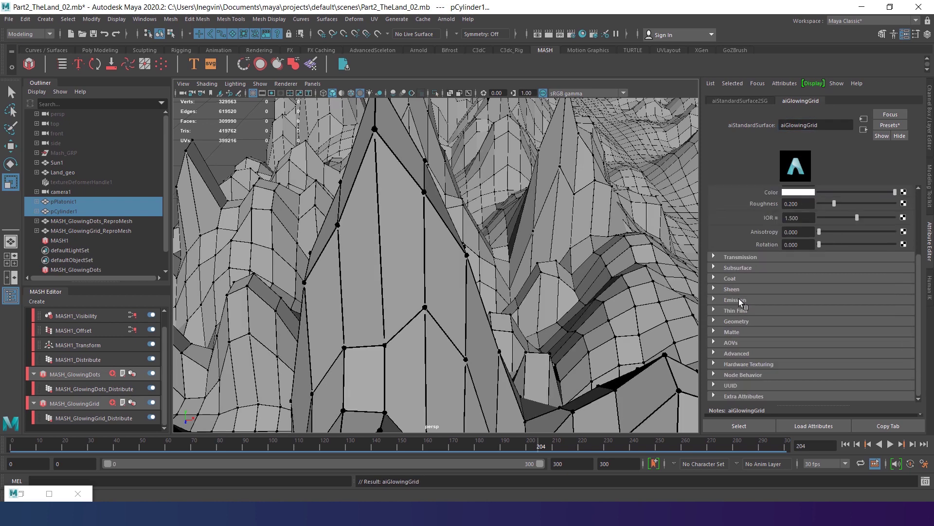
left_click(714, 299)
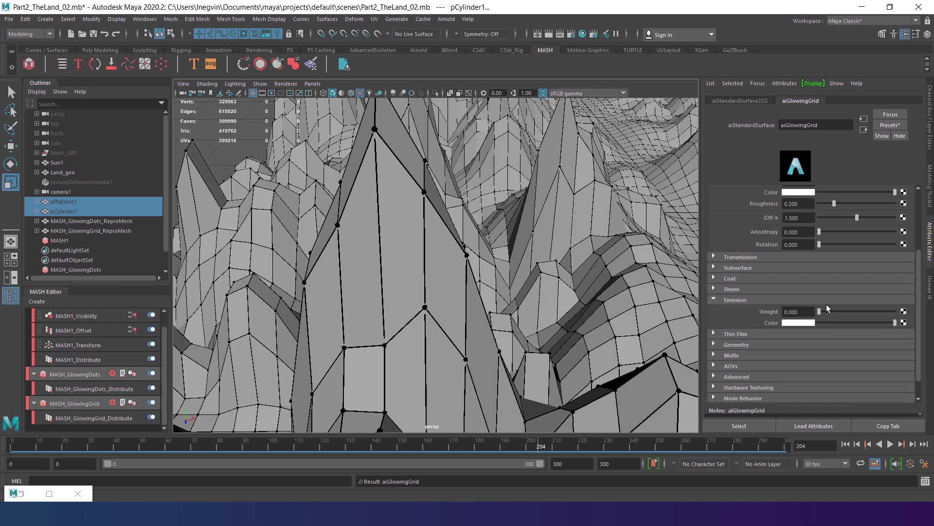
left_click_drag(828, 310, 908, 316)
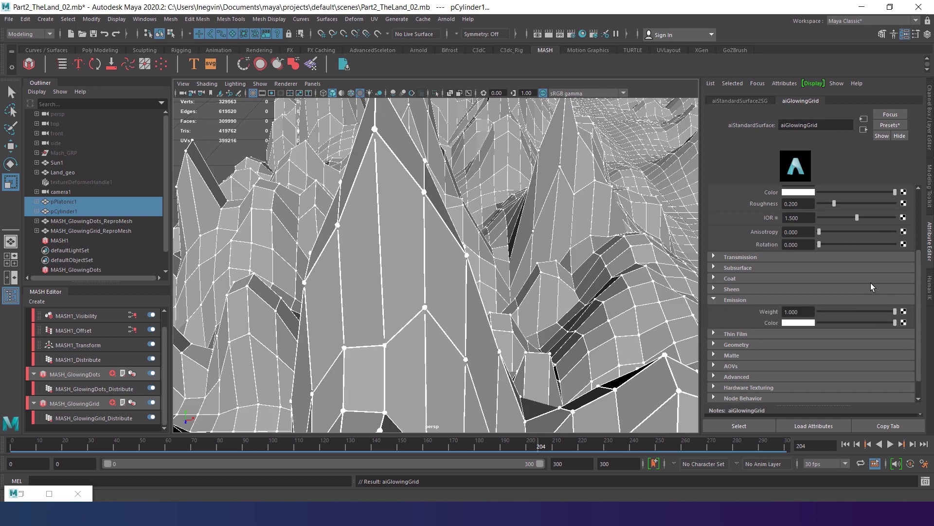
left_click(807, 324)
left_click(803, 298)
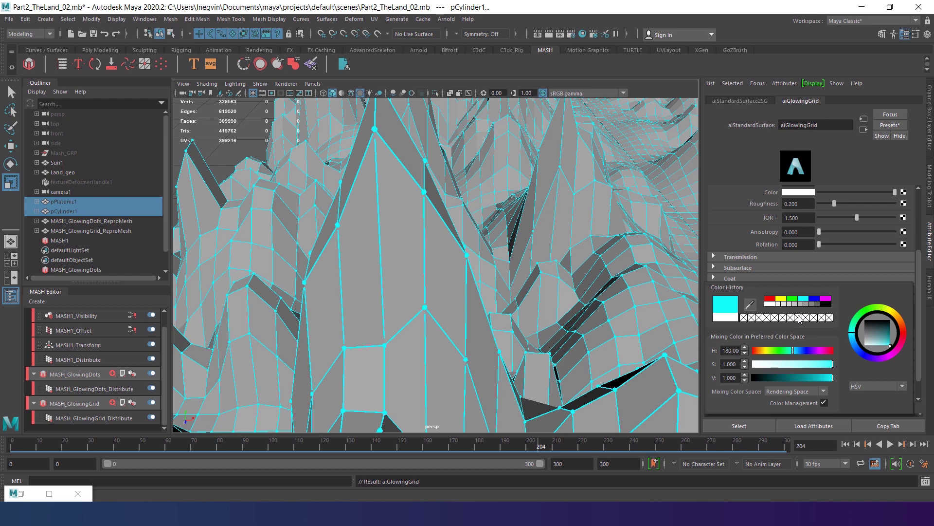
key("space")
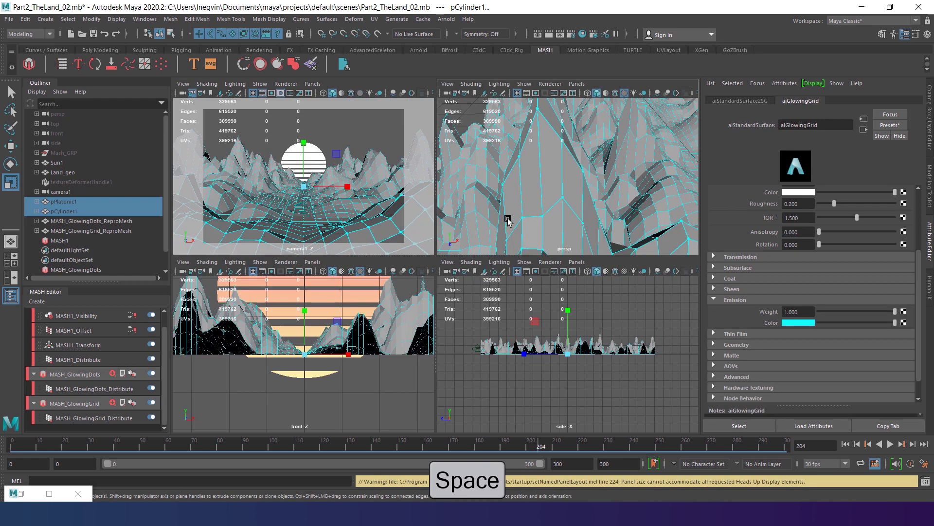
key("space")
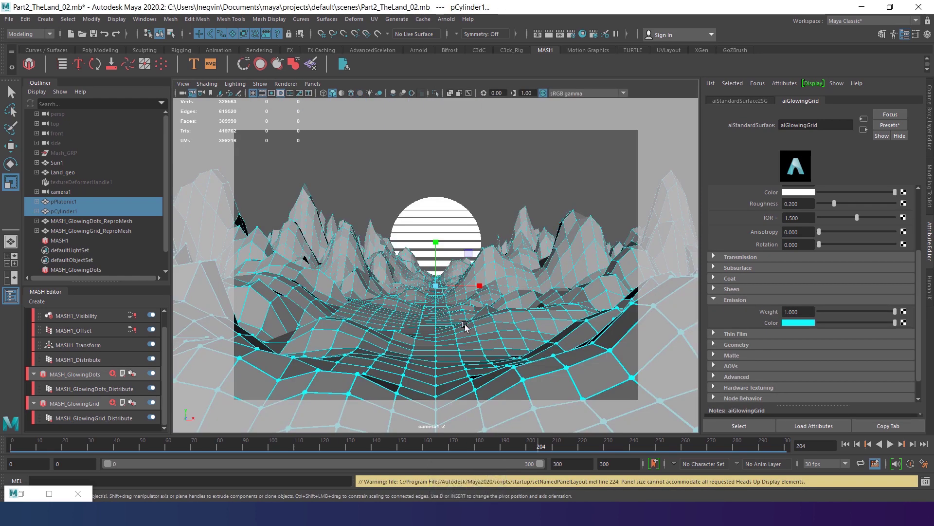
Assign Land_geo a new aiStandardSurface shader named aiLand_mat.
left_click(146, 172)
right_click(384, 228)
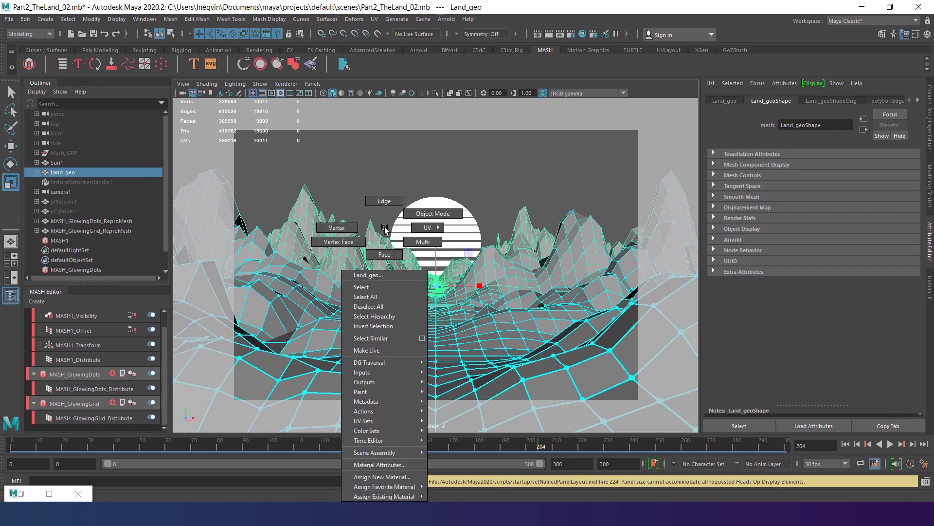
left_click(374, 477)
left_click(345, 252)
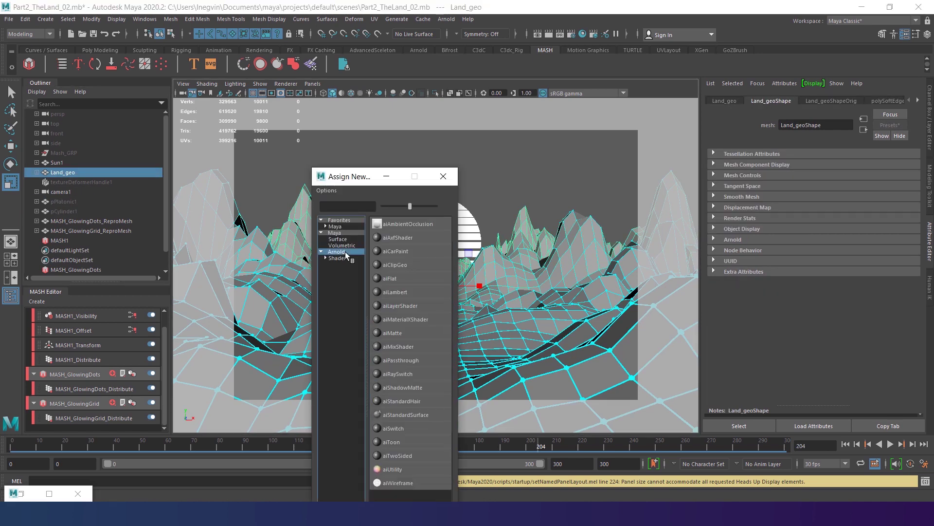
left_click(410, 413)
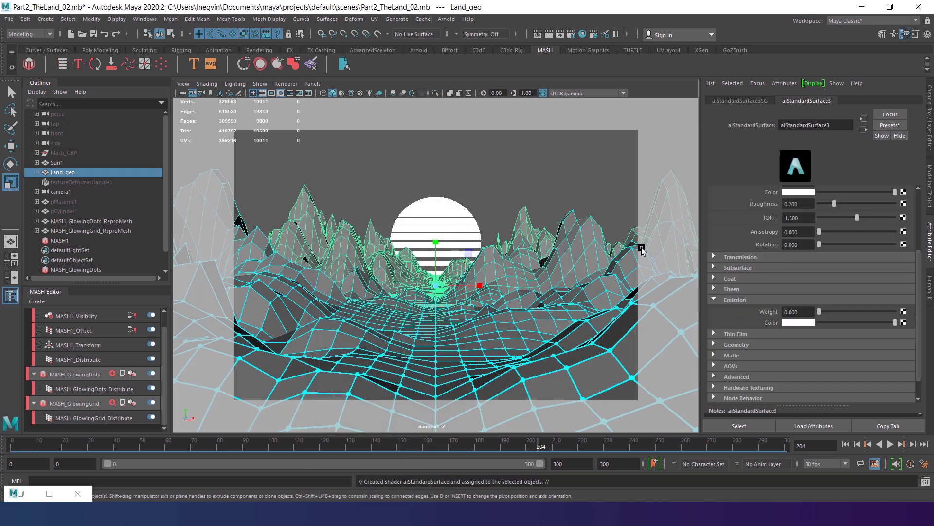
left_click_drag(831, 125, 785, 125)
type("Land_mat")
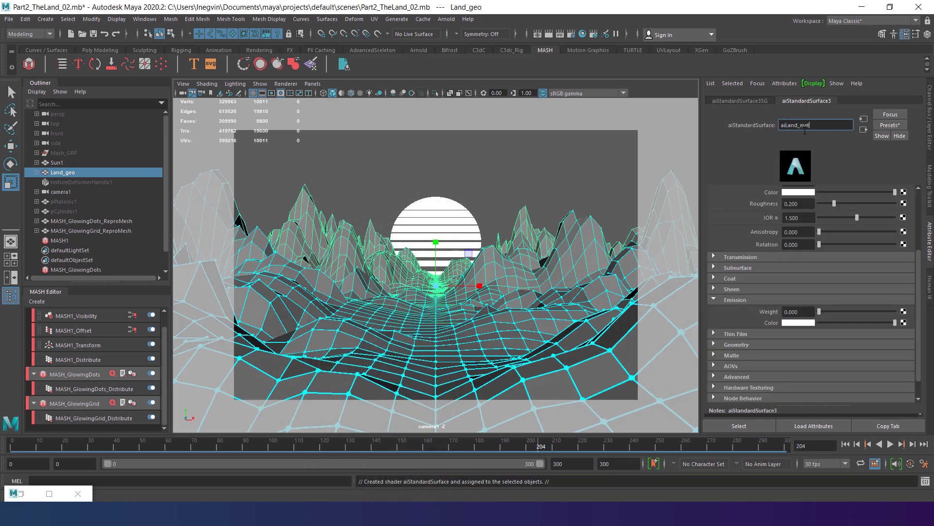
key("Return")
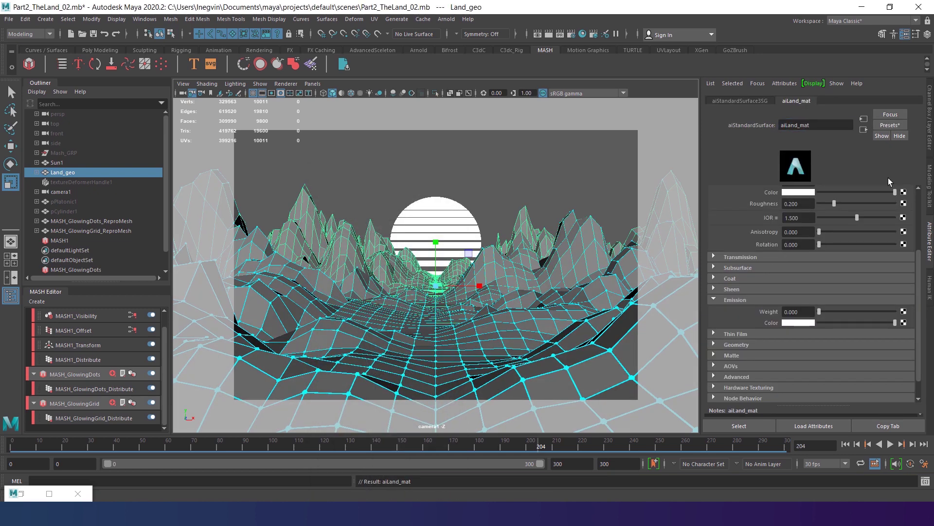
Give aiLand_mat base weight 0, a magenta-purple specular colour and anisotropy 0.600.
scroll(881, 192, "up", 4)
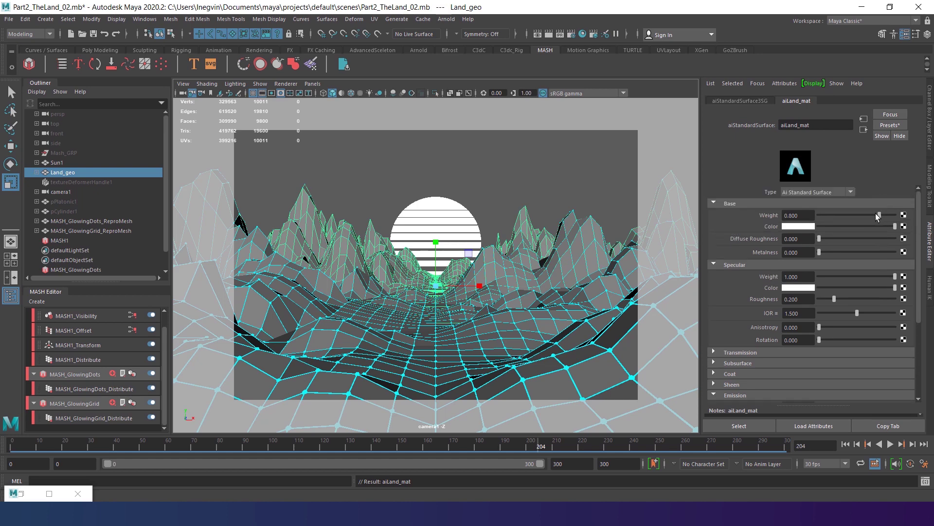
left_click_drag(872, 214, 785, 213)
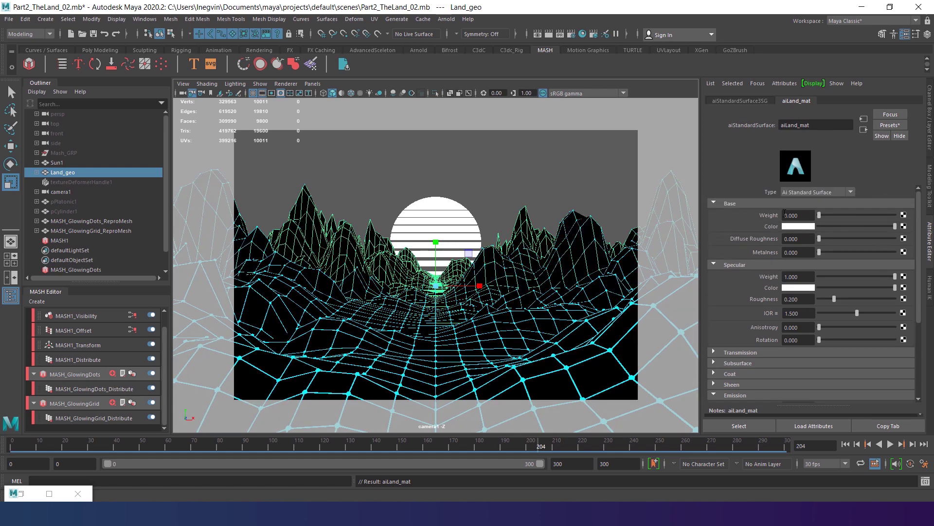
left_click(805, 288)
left_click(824, 263)
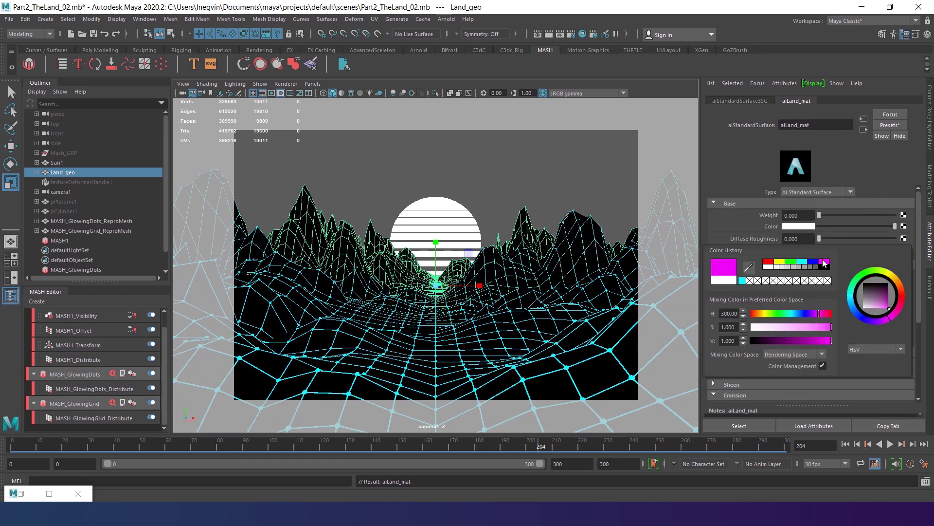
left_click_drag(816, 315, 813, 316)
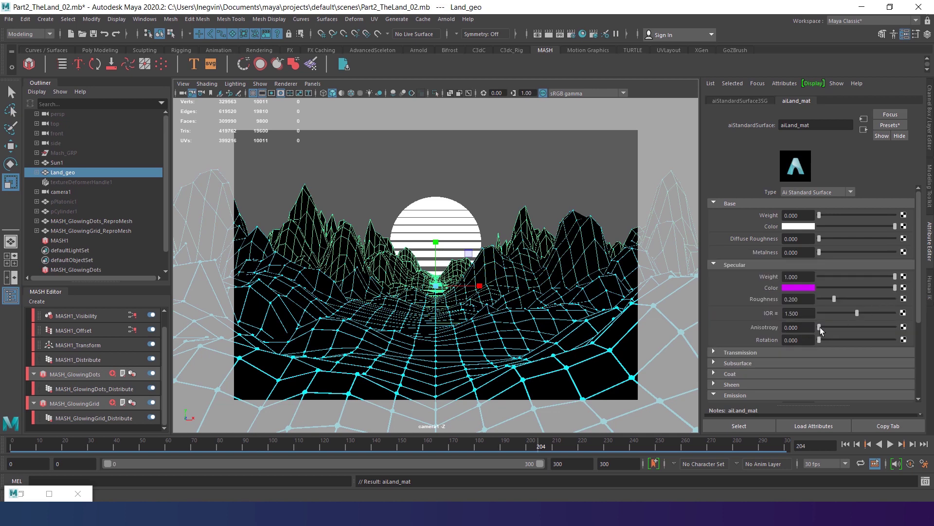
left_click_drag(819, 327, 789, 327)
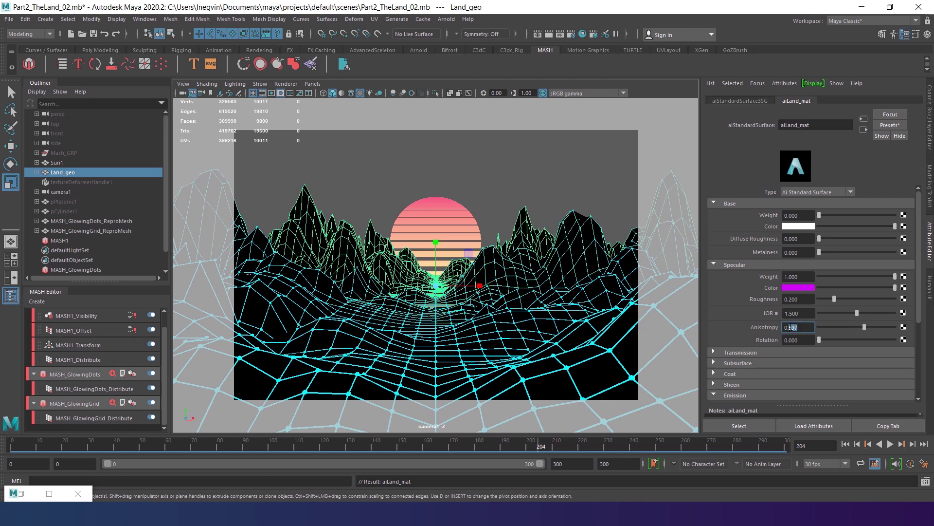
type("600")
key("Return")
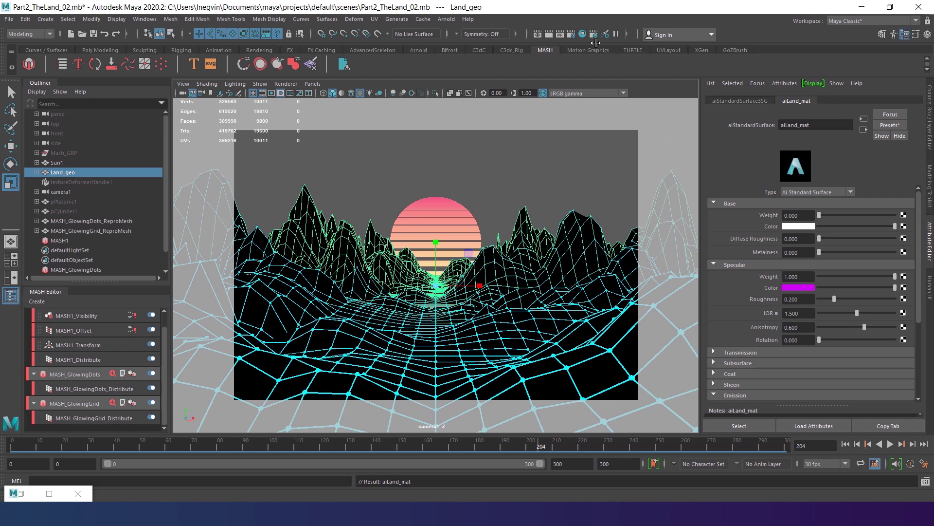
Set the render output resolution to the HD_1080 preset (1920x1080).
left_click(570, 34)
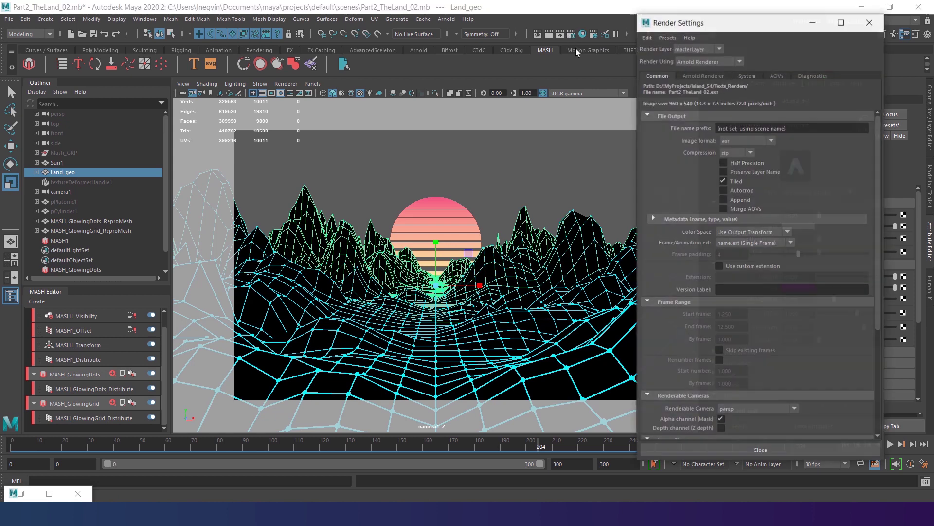
scroll(704, 219, "down", 5)
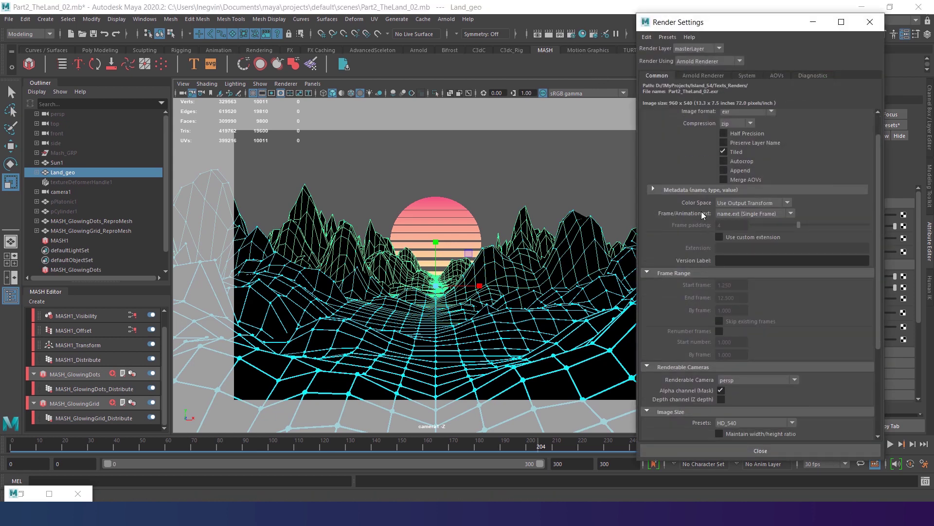
left_click(740, 295)
scroll(747, 361, "down", 2)
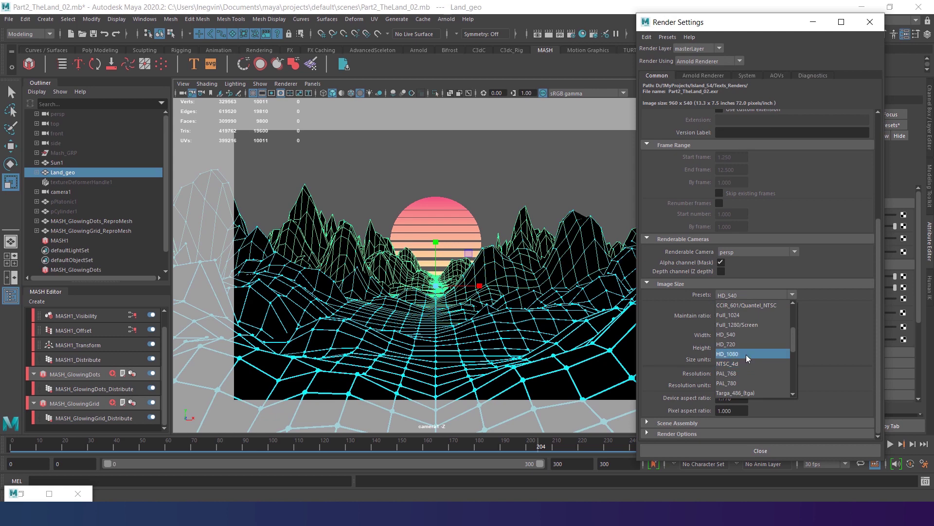
left_click(747, 354)
Set Arnold samples to Diffuse 0, Specular 1, Transmission 0, SSS 0, Volume Indirect 0.
left_click(711, 77)
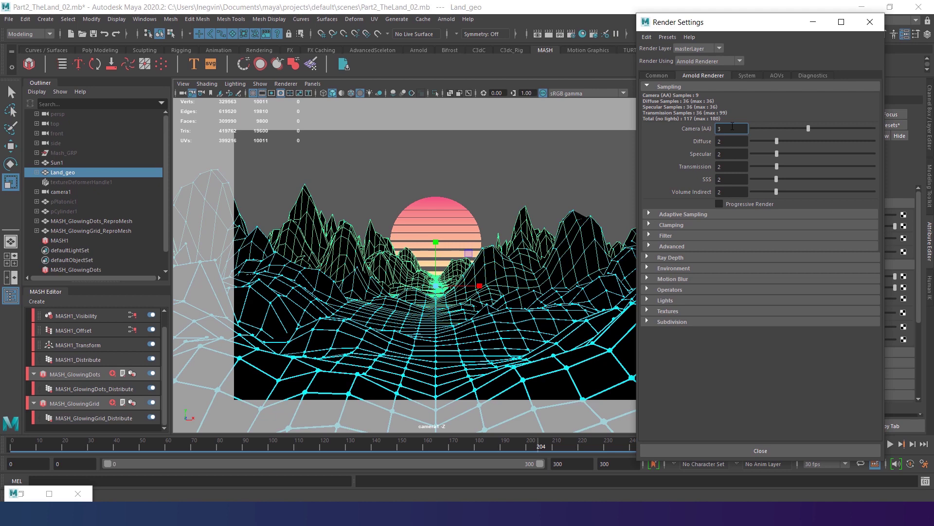
left_click(723, 140)
key("BackSpace")
type("0")
left_click(721, 154)
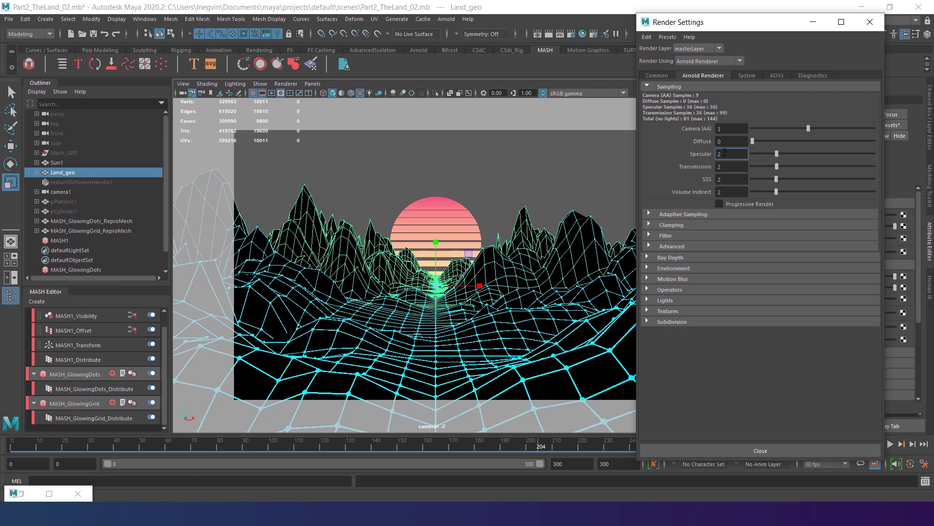
left_click_drag(724, 152, 714, 153)
left_click(735, 167)
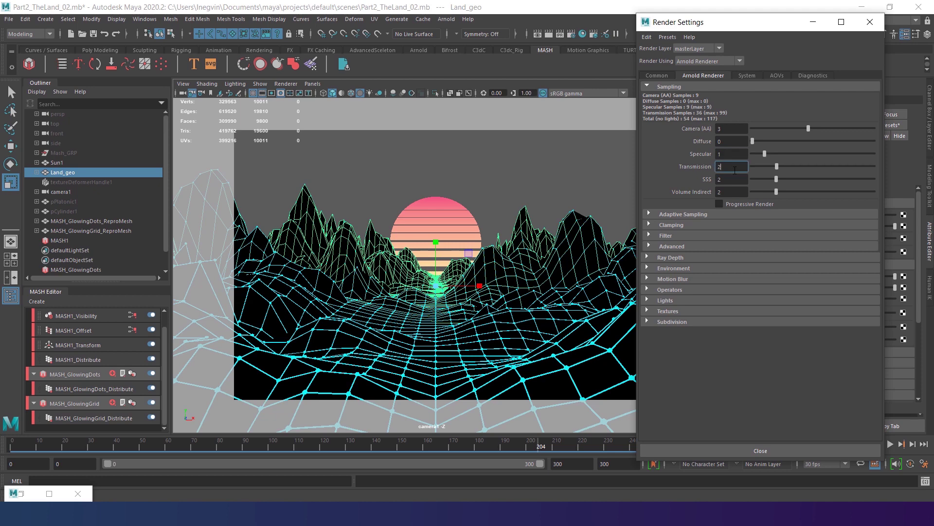
type("0")
left_click(725, 180)
left_click(724, 190)
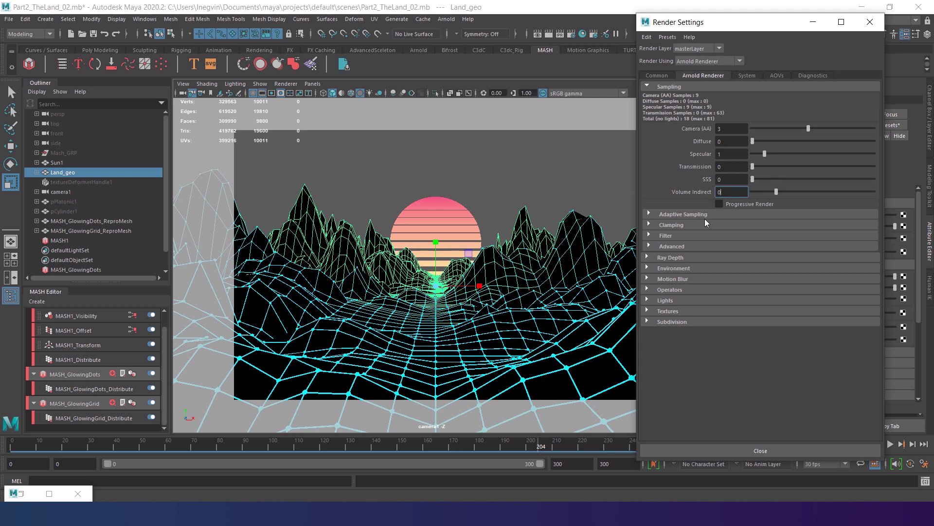
left_click(663, 258)
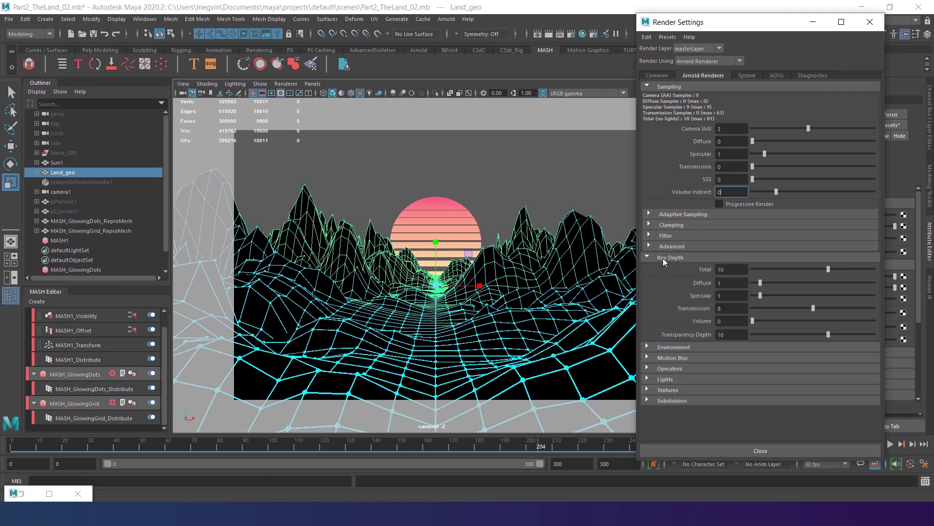
left_click(738, 263)
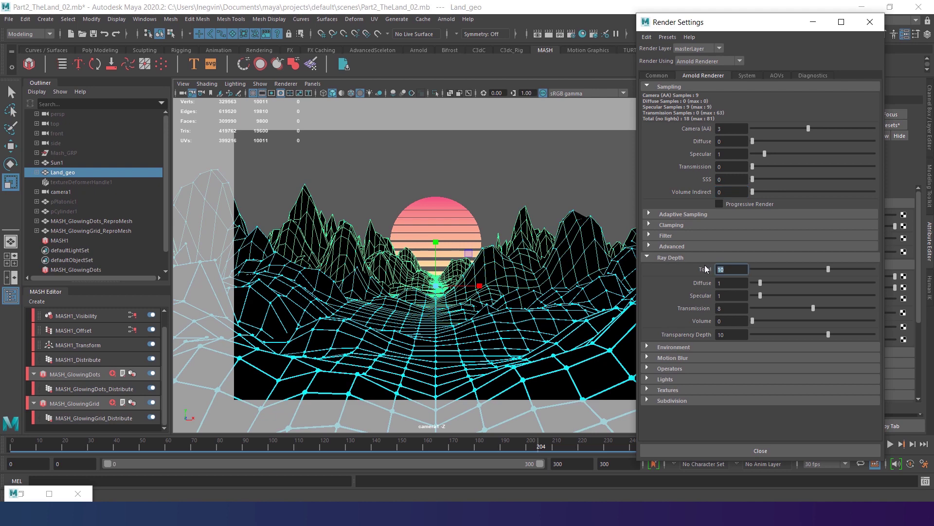
Set ray depths to Total 6, Diffuse 0 and Transmission 0, then close Render Settings.
type("6")
left_click(722, 282)
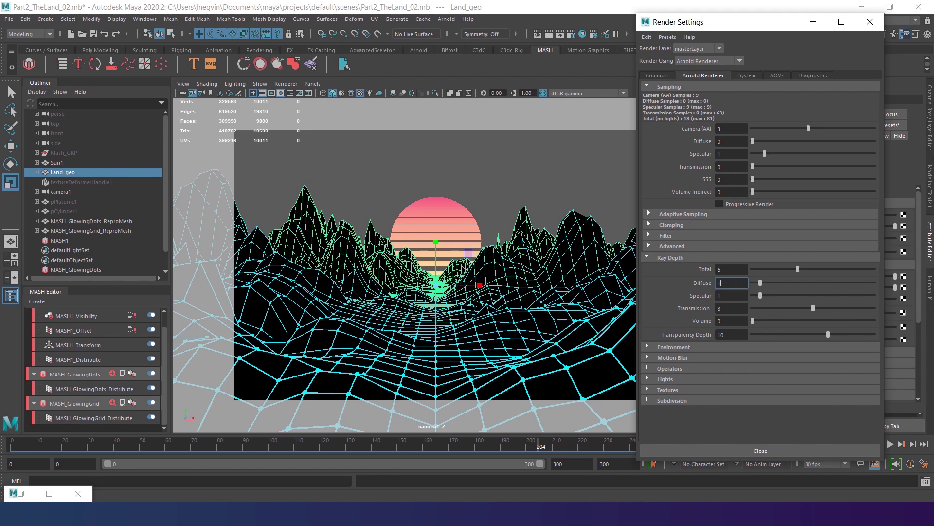
double_click(719, 281)
type("0")
double_click(719, 308)
type("0")
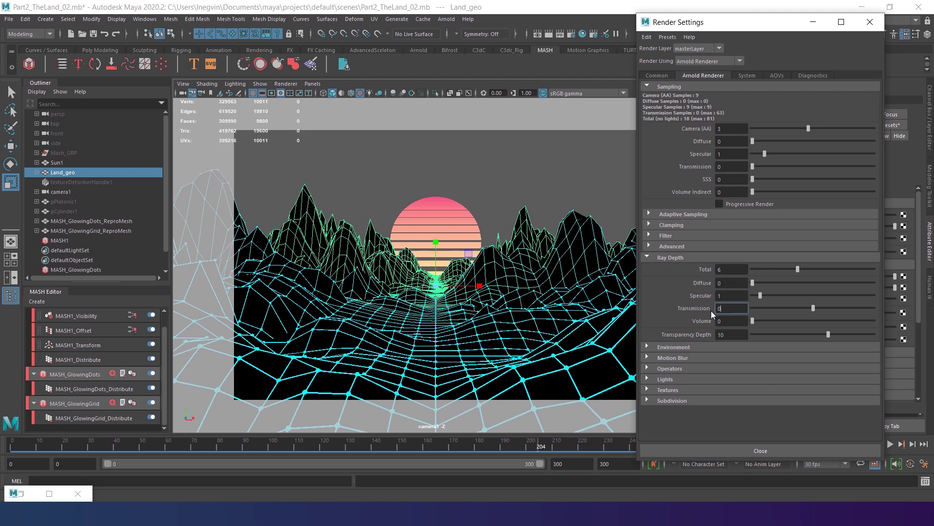
left_click(746, 452)
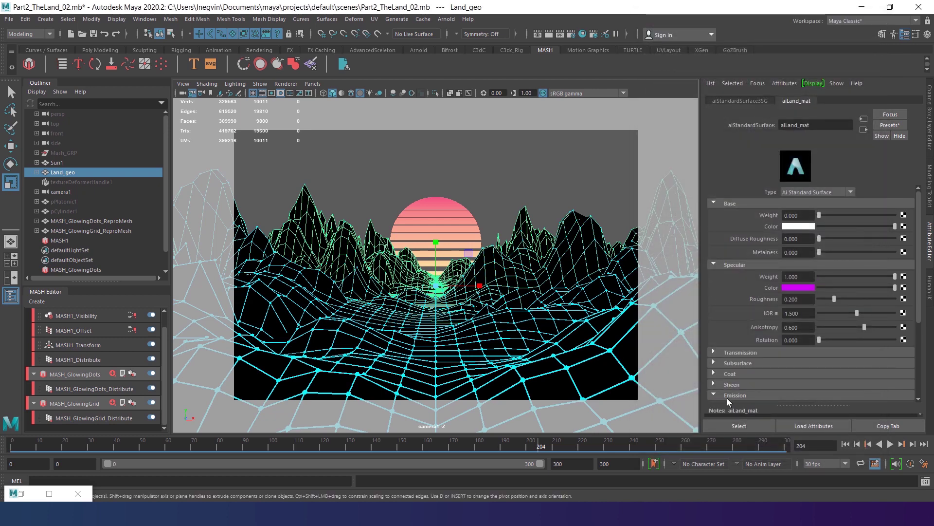
Render the scene with Arnold and maximize the RenderView to inspect the result.
left_click(449, 22)
left_click(457, 36)
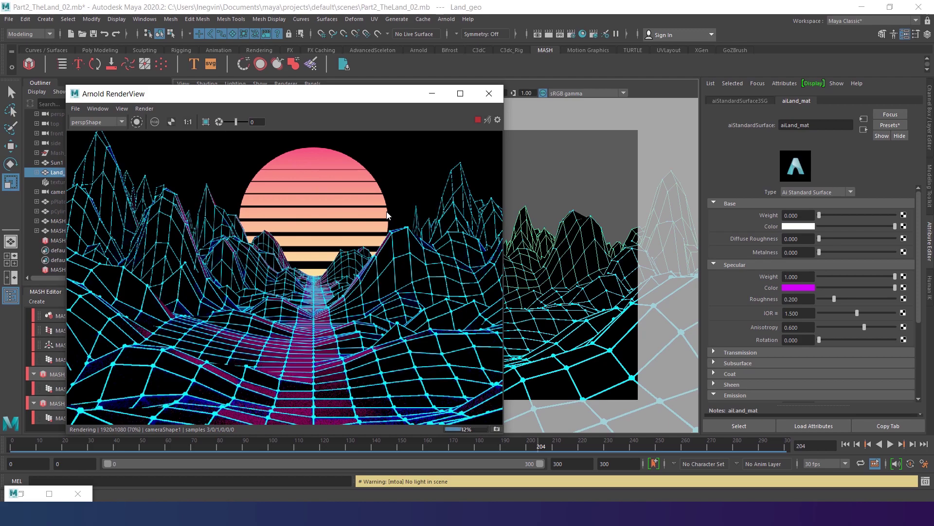
left_click(460, 93)
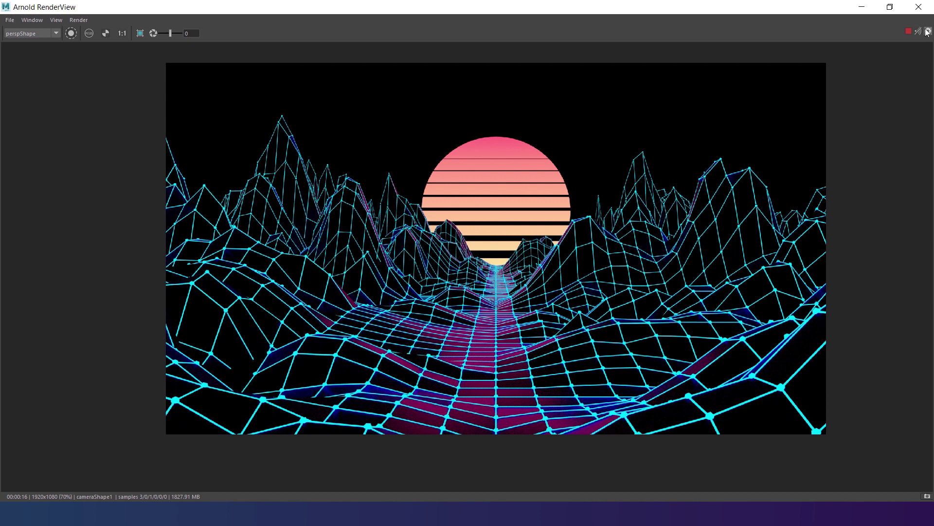
Minimize the render view, select Sun1 and bring up its aiSun_mat material.
left_click(862, 7)
key("q")
left_click(441, 205)
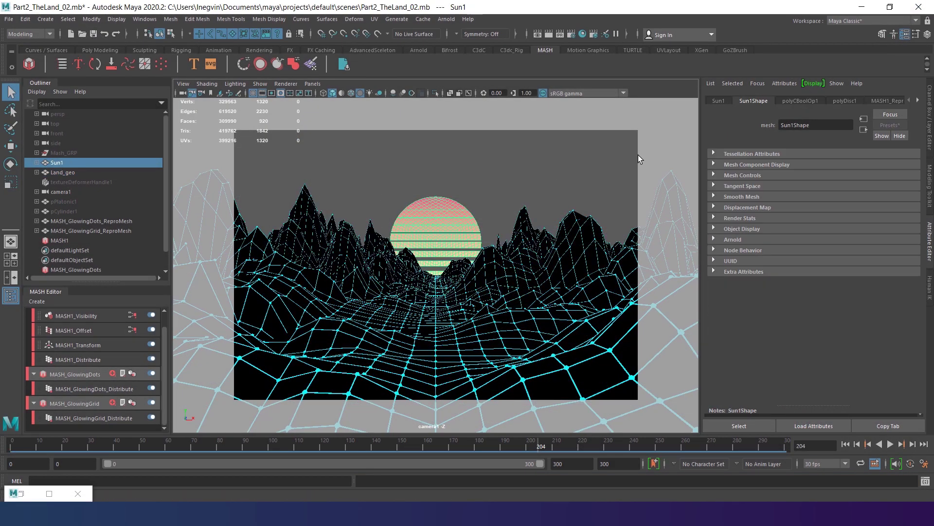
left_click(918, 100)
left_click(918, 101)
left_click(918, 100)
left_click(918, 101)
left_click(918, 101)
left_click(918, 100)
left_click(918, 100)
left_click(879, 101)
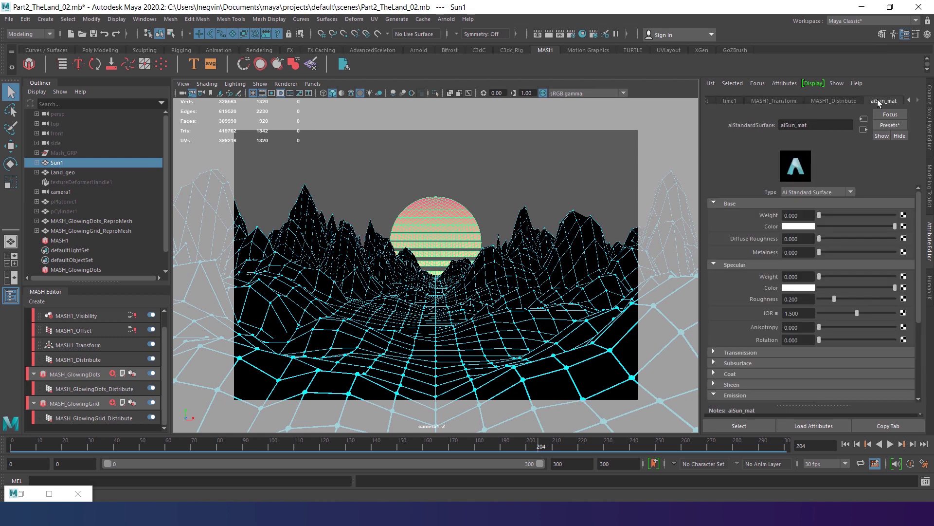
Reverse the emission ramp so it runs pink at 0 to yellow at 1.0.
scroll(745, 268, "down", 5)
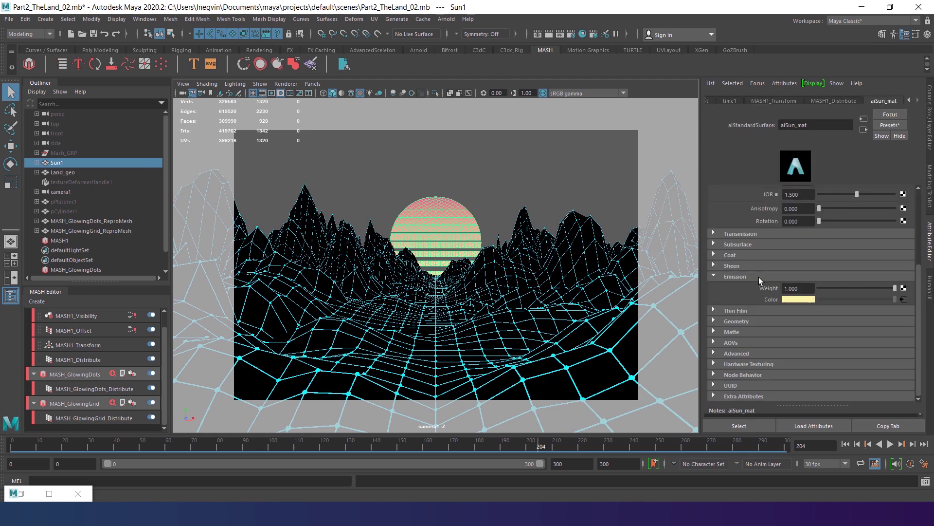
left_click(905, 299)
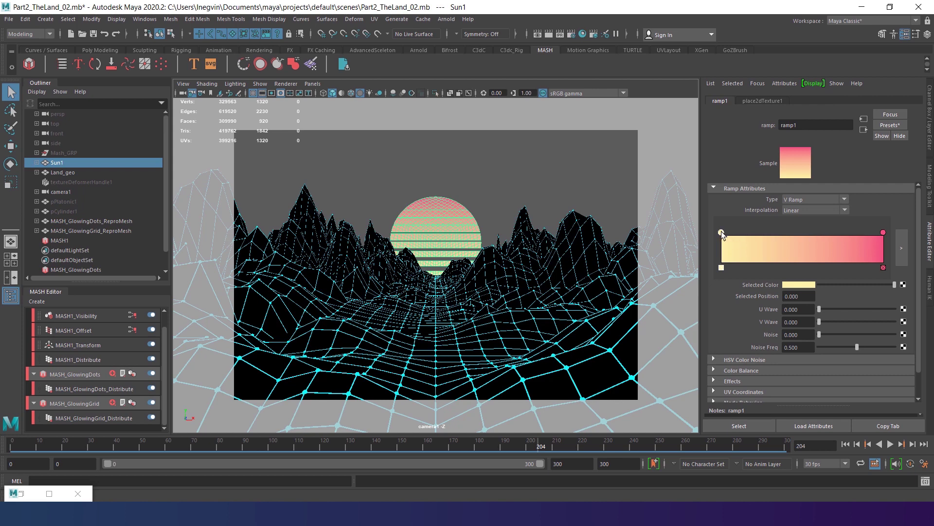
mouse_move(722, 232)
left_mouse_down()
mouse_move(877, 232)
mouse_move(722, 232)
left_mouse_up()
left_click_drag(841, 232, 898, 233)
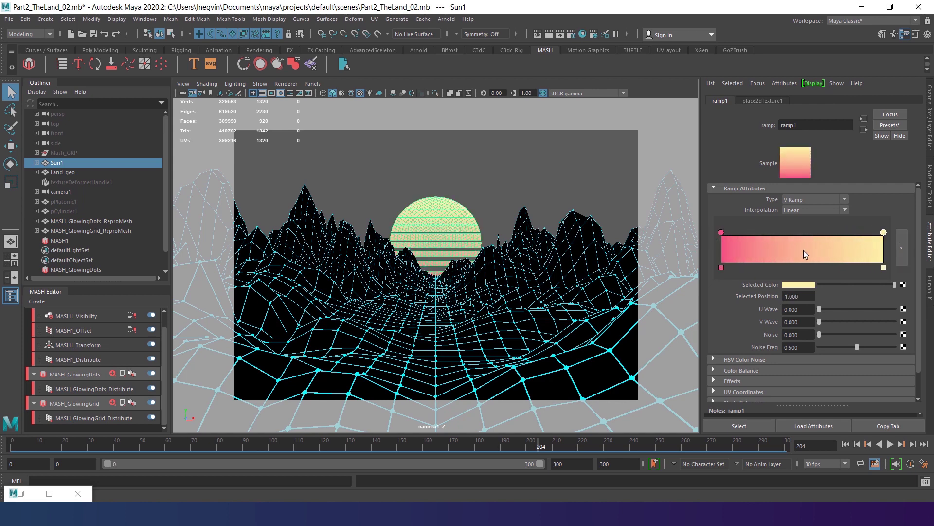
left_click(451, 205)
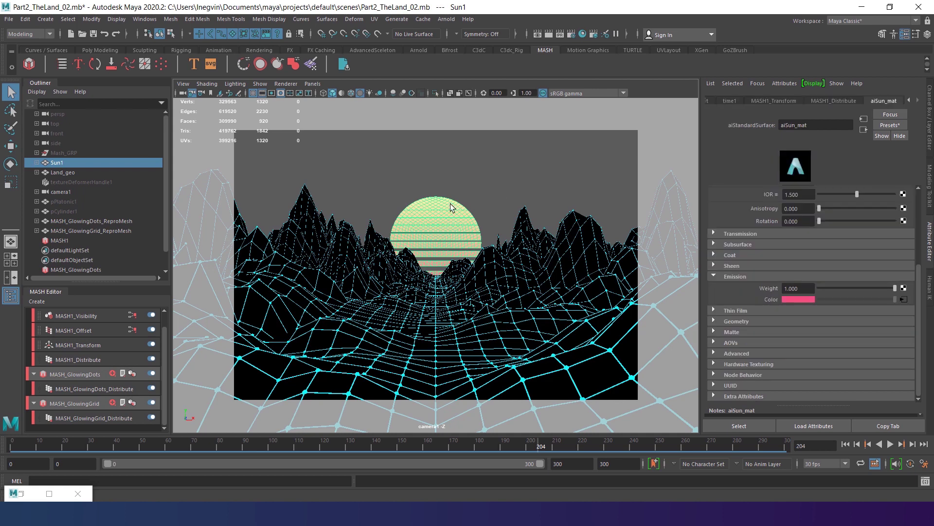
Turn Sun1 into an Arnold mesh light showing its original mesh, exposure 10.
left_click(446, 20)
mouse_move(475, 66)
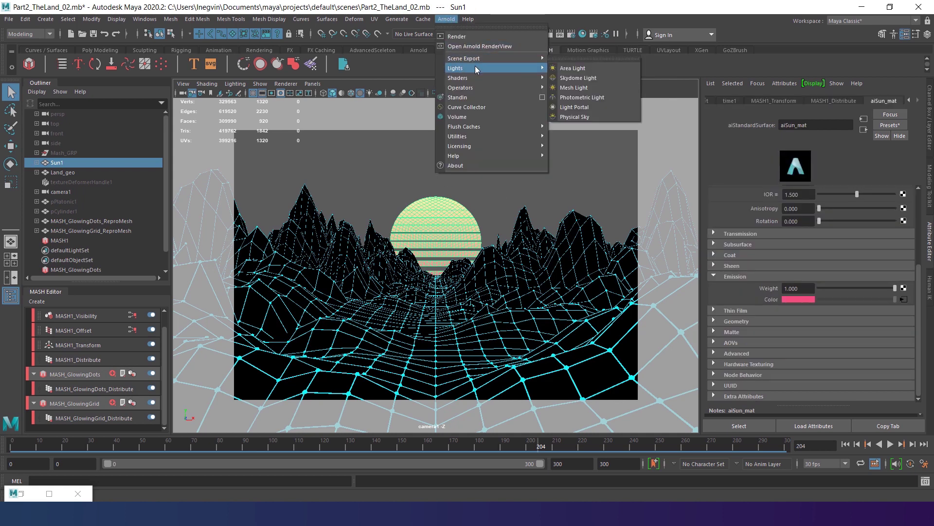
left_click(584, 89)
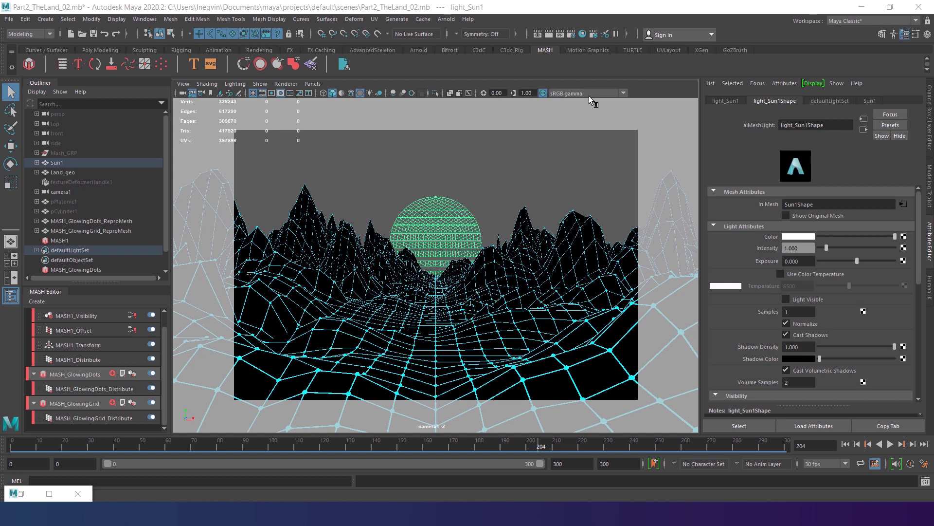
left_click(786, 216)
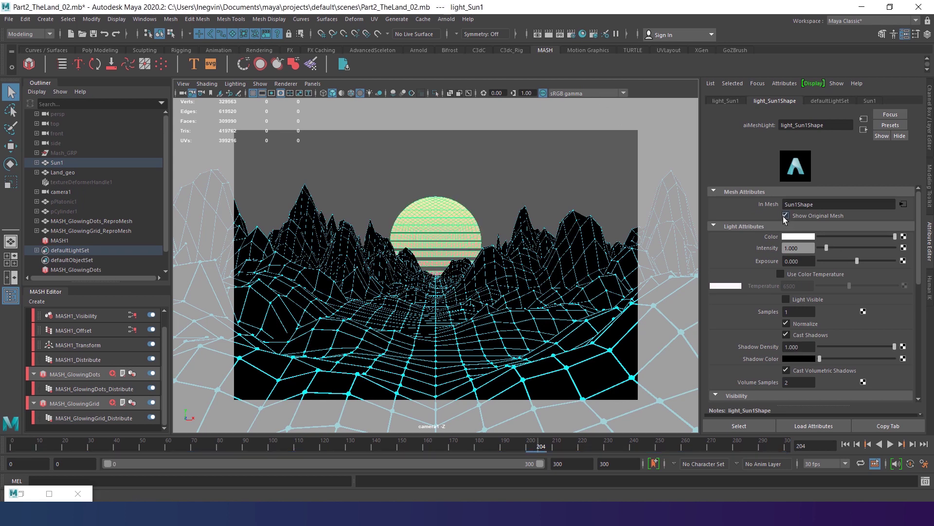
double_click(800, 262)
key("Return")
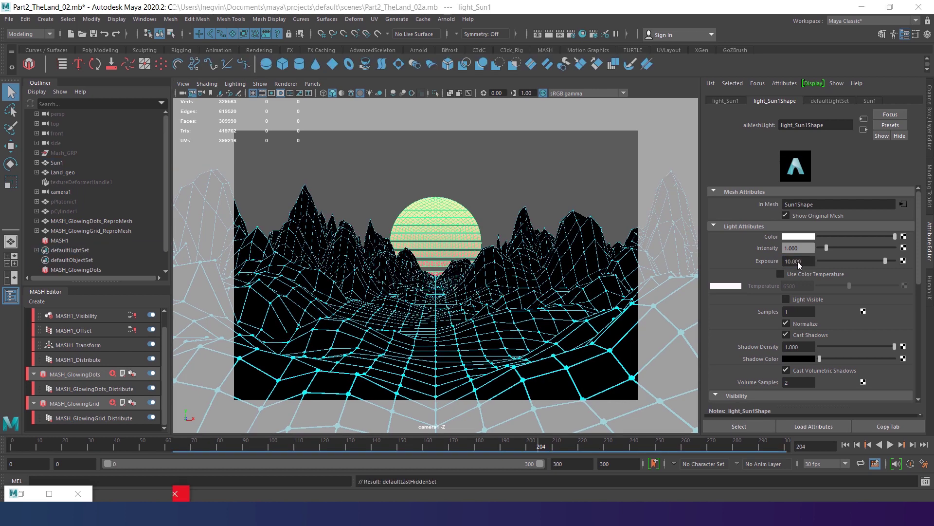
Colour the mesh light magenta, lower its exposure to 6, and stop the running render.
left_click(797, 237)
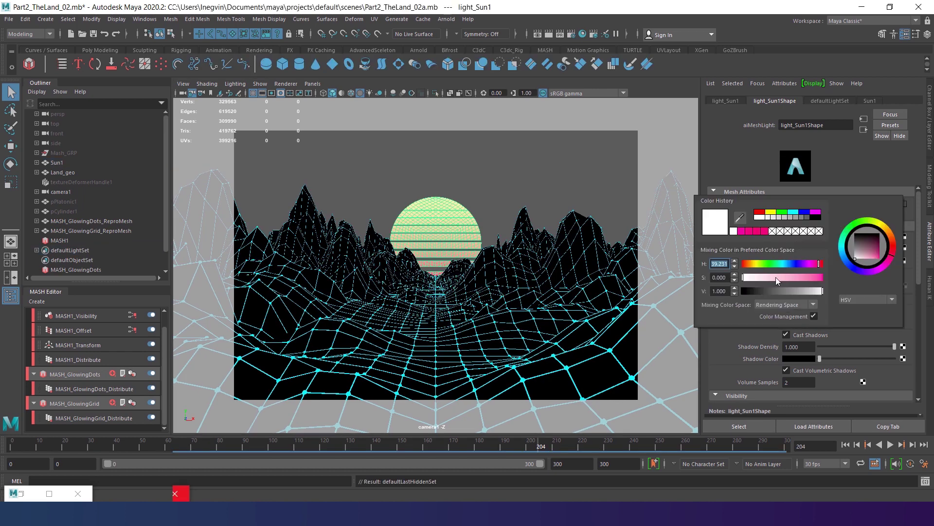
left_click_drag(749, 279, 840, 282)
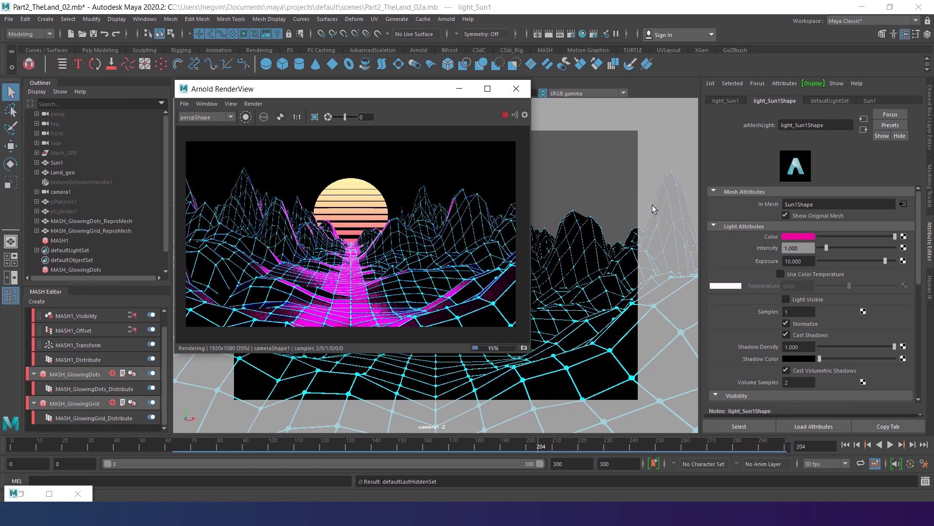
left_click(799, 236)
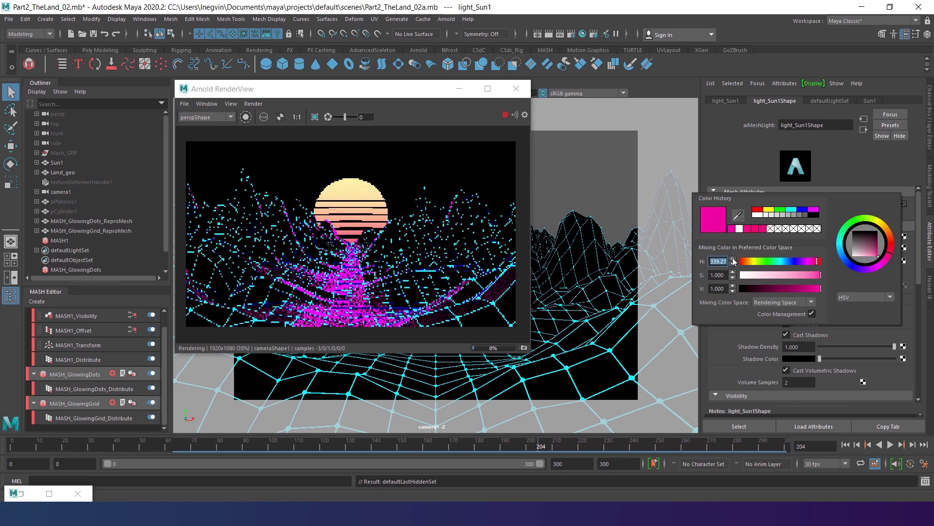
left_click(816, 263)
left_click_drag(816, 263, 818, 263)
left_click(733, 259)
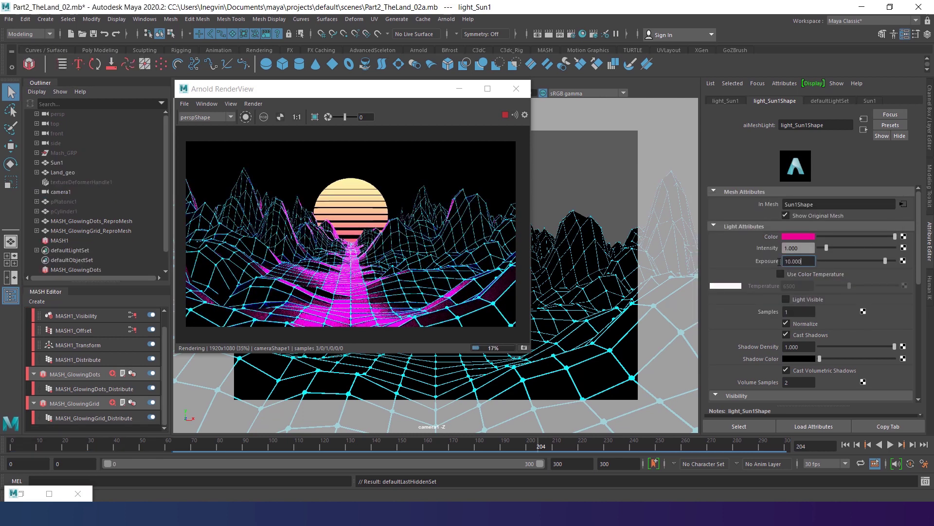
left_click(784, 260)
key("Return")
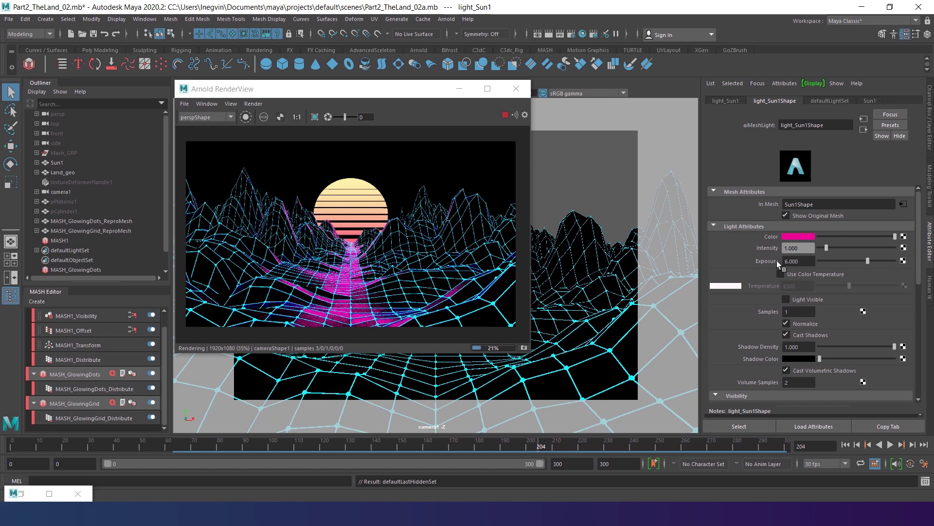
left_click(505, 115)
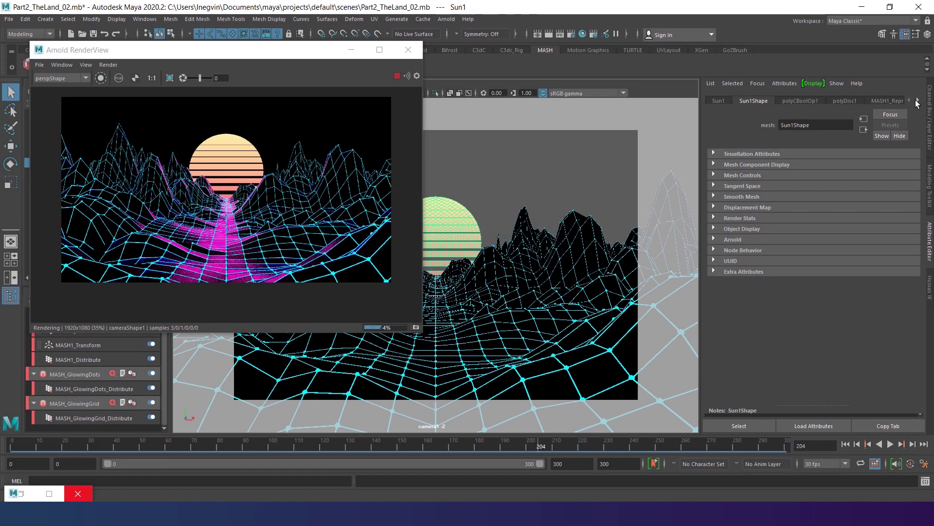
left_click(917, 101)
left_click(918, 102)
Navigate from aiSun_mat's emission colour map to its ramp1 texture.
left_click(917, 101)
left_click(918, 101)
left_click(886, 99)
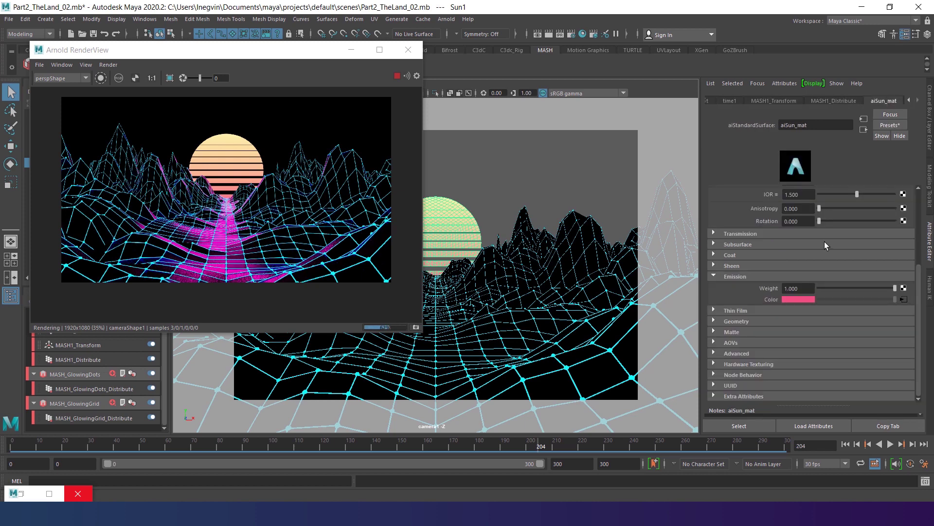
left_click(904, 299)
left_click(910, 238)
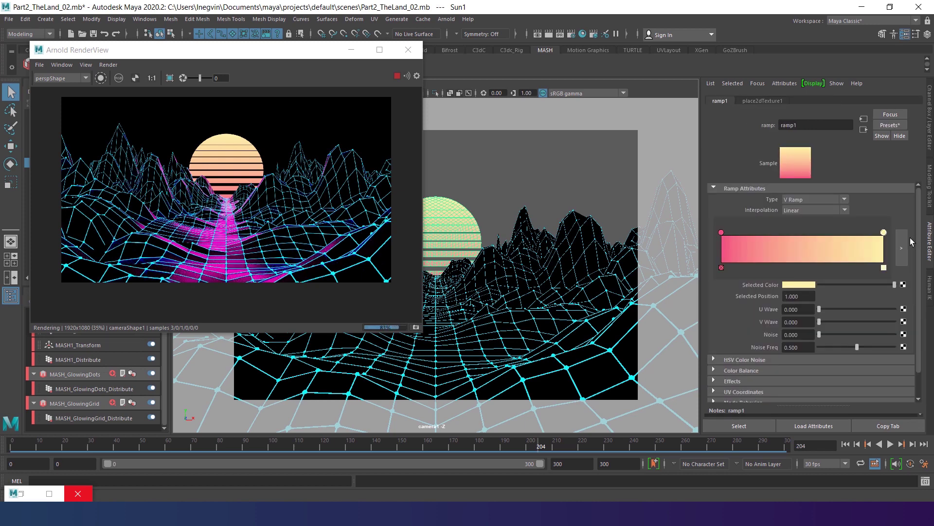
Move the pink stop mid-ramp and add a darker magenta stop at the bottom.
left_click_drag(722, 233, 812, 235)
left_click(726, 233)
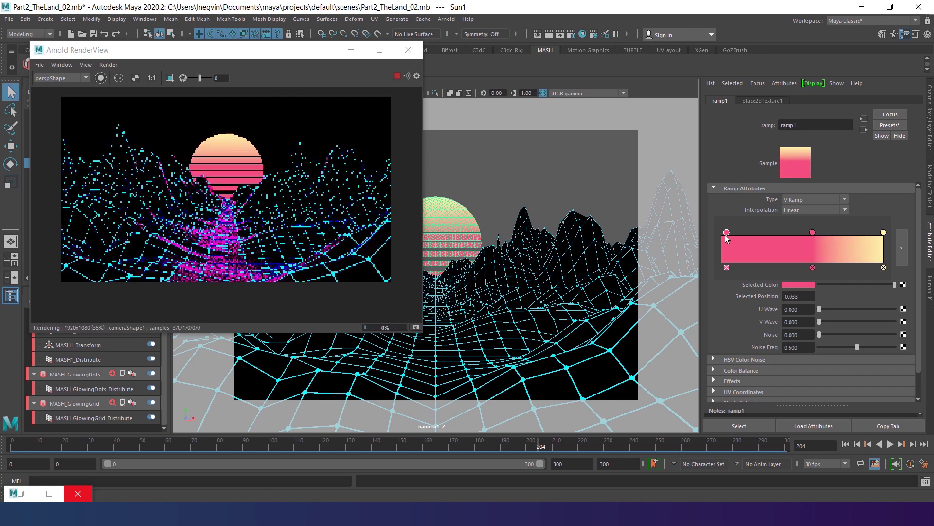
left_click_drag(727, 236, 722, 234)
left_click(805, 283)
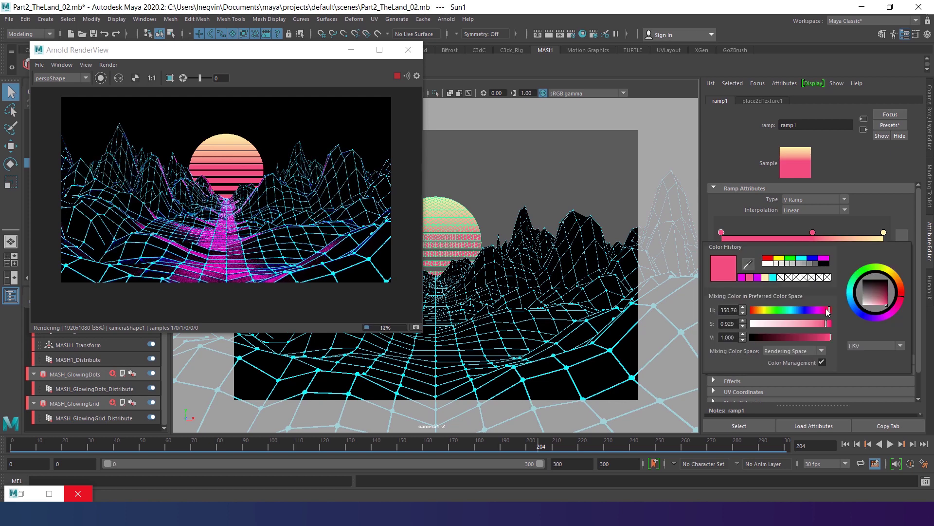
left_click_drag(829, 311, 824, 339)
left_click(811, 232)
left_click_drag(805, 235, 794, 233)
Saturate the yellow end stop and set ramp interpolation to Smooth.
left_click(884, 232)
left_click(808, 285)
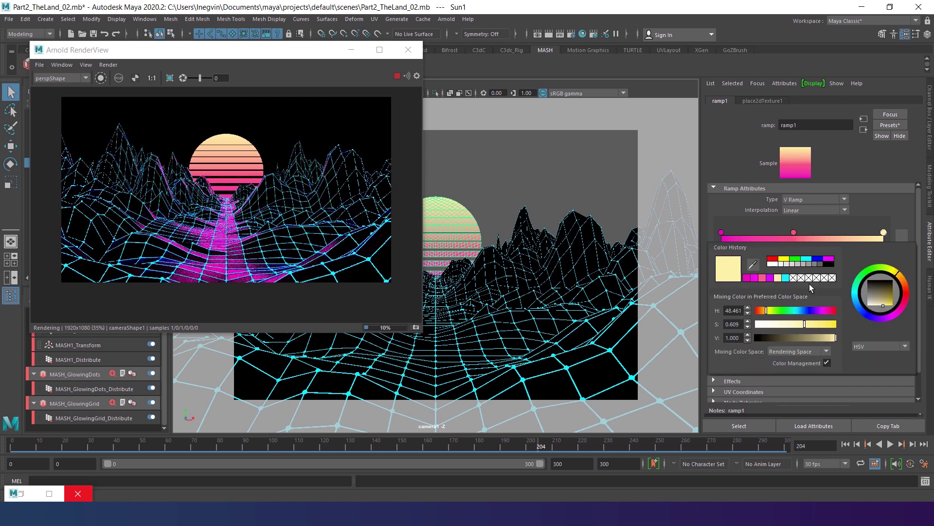
left_click_drag(817, 323, 823, 324)
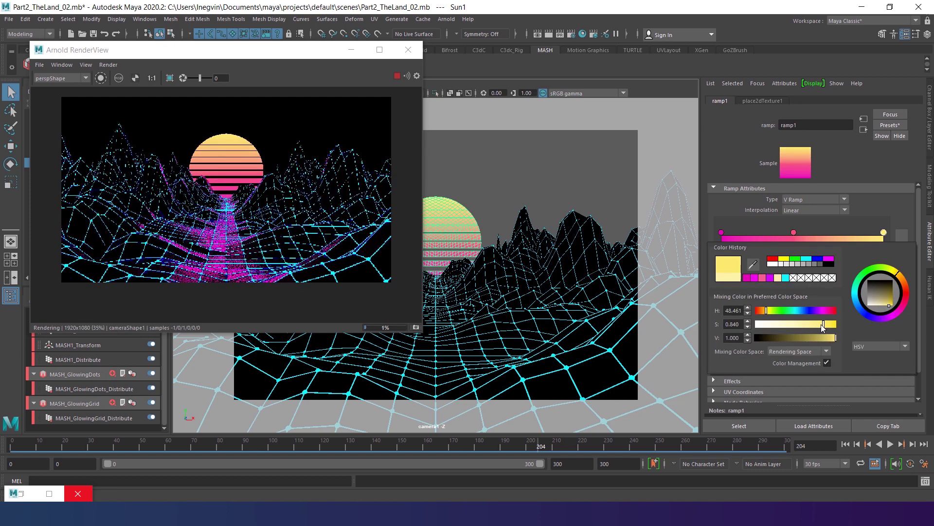
left_click(820, 211)
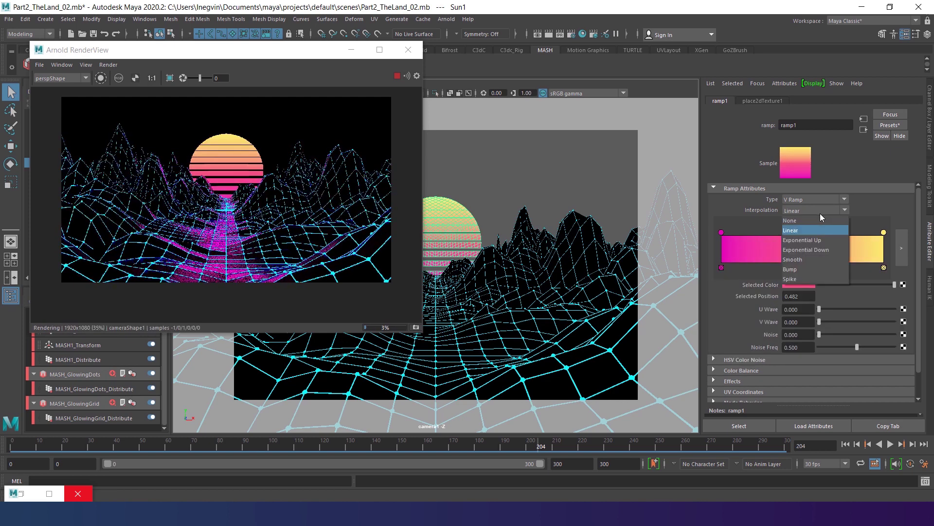
left_click(794, 260)
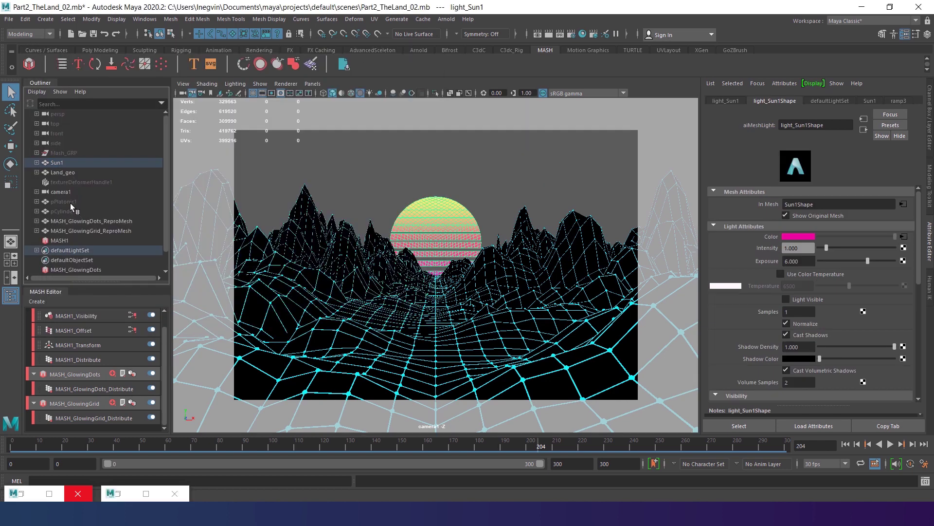
Group pPlatonic1 and pCylinder1 and name the group Mash_Grid.
left_click(72, 201)
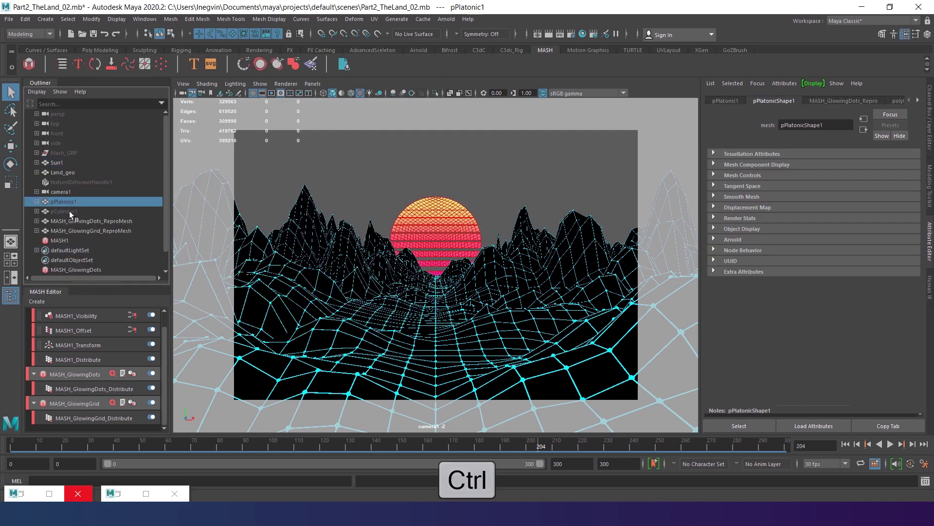
left_click(69, 212, "ctrl")
key("ctrl+g")
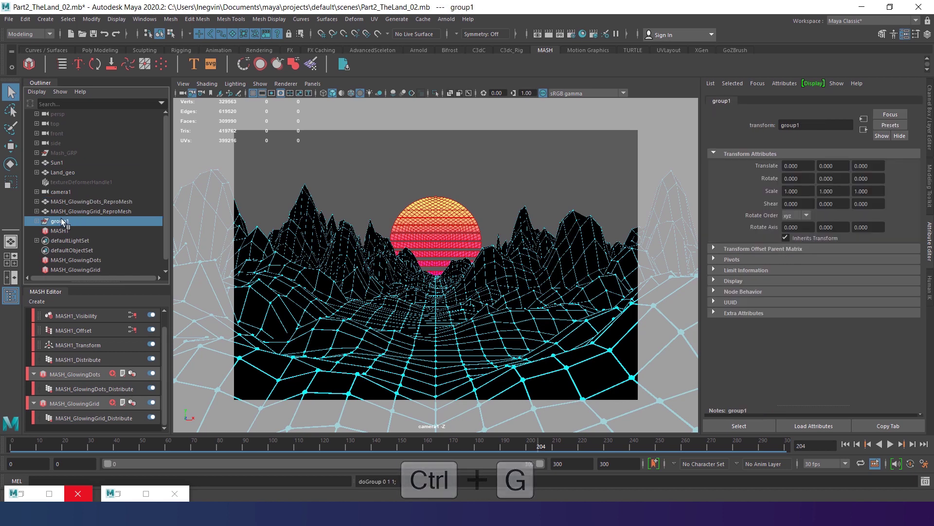
double_click(62, 220)
type("Mash_Grid")
key("Return")
Hide Mash_Grid, move it to the top of the Outliner, and rename it Mash_Grid_GRP.
key("Down")
left_click(68, 237, "shift")
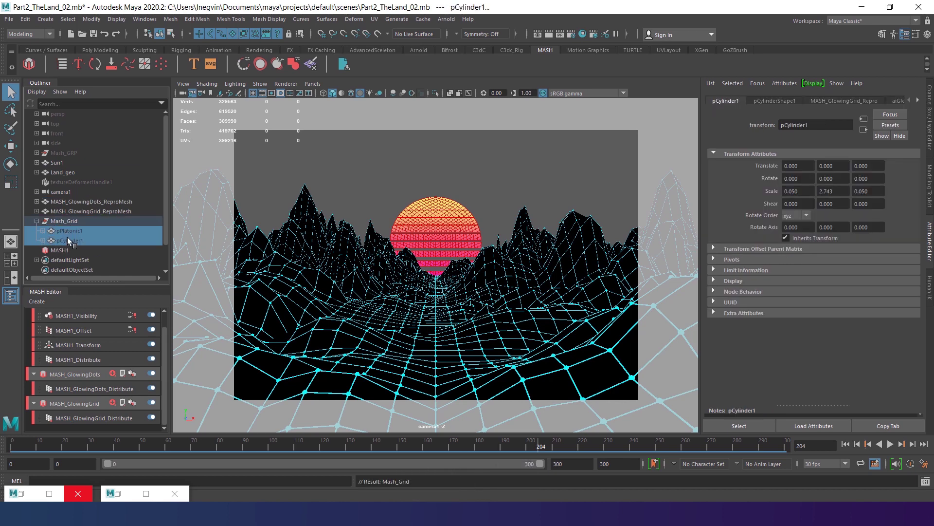
key("shift+h")
left_click(66, 220)
key("ctrl+h")
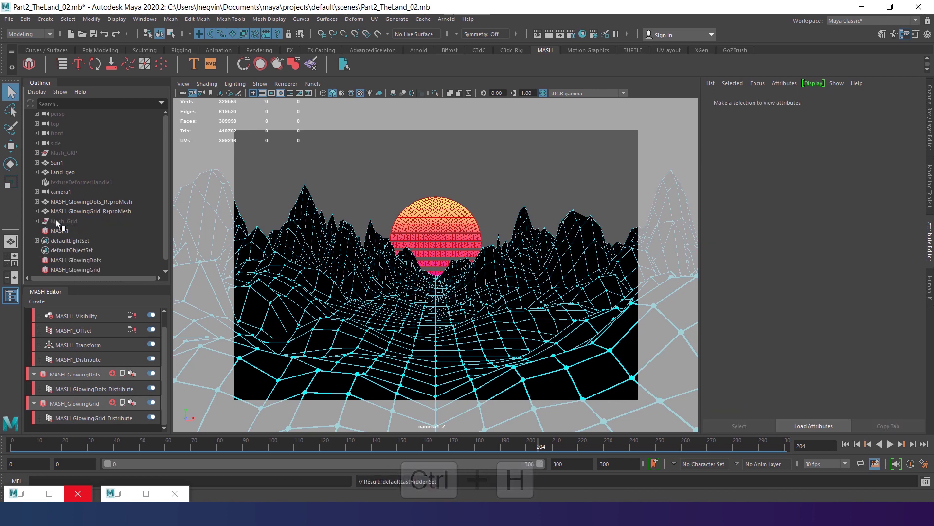
left_click_drag(65, 220, 67, 158)
double_click(81, 153)
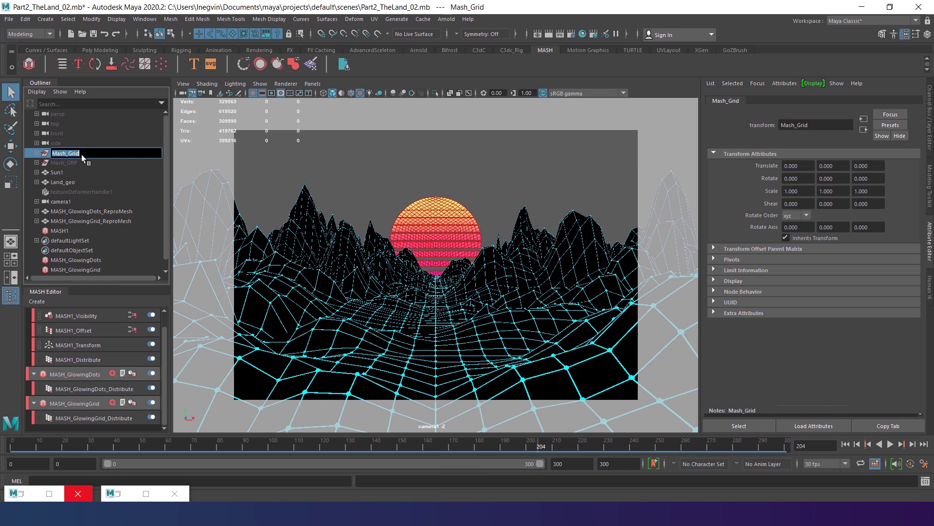
type("_GRP")
key("Return")
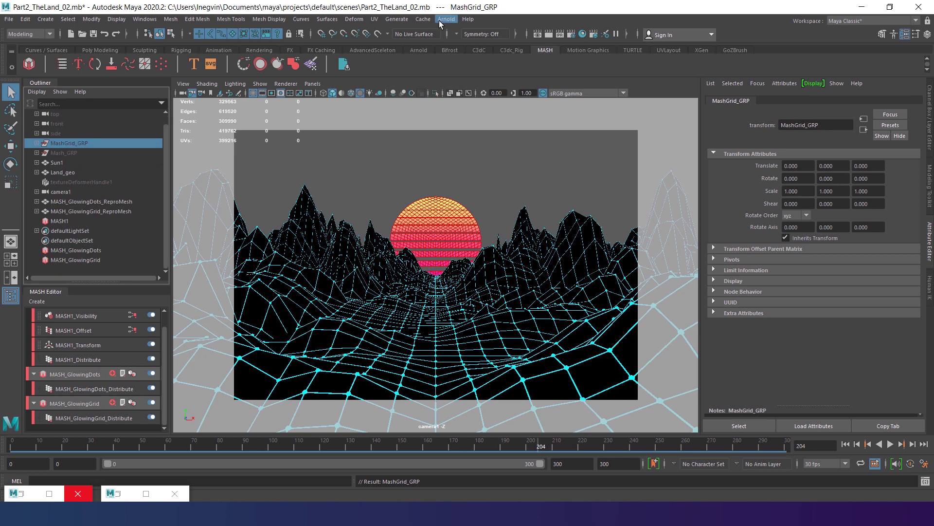
Create an Arnold Skydome Light and show its light settings.
left_click(444, 20)
mouse_move(479, 71)
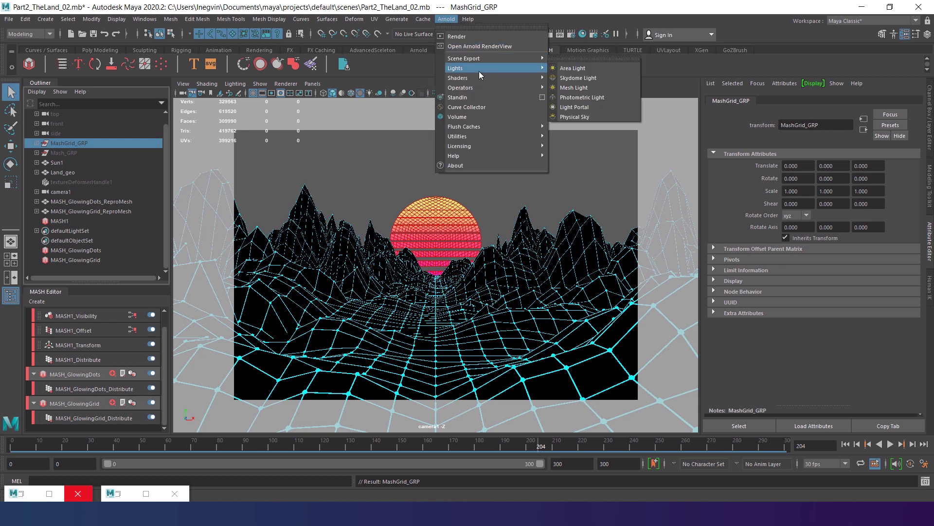
left_click(567, 77)
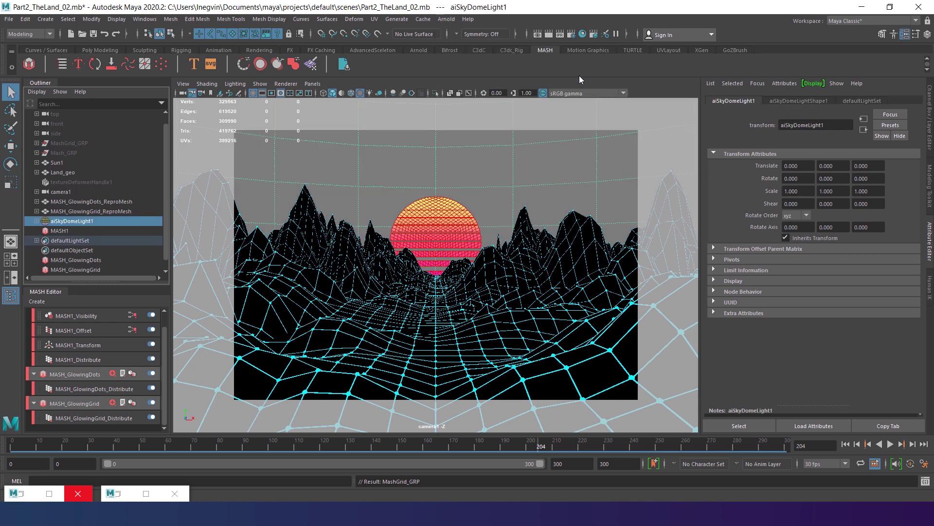
left_click(860, 102)
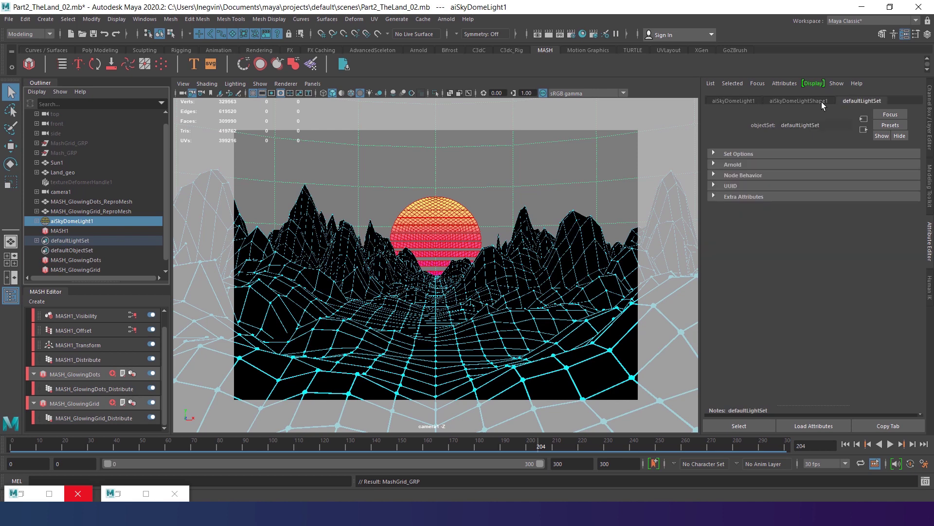
left_click(804, 101)
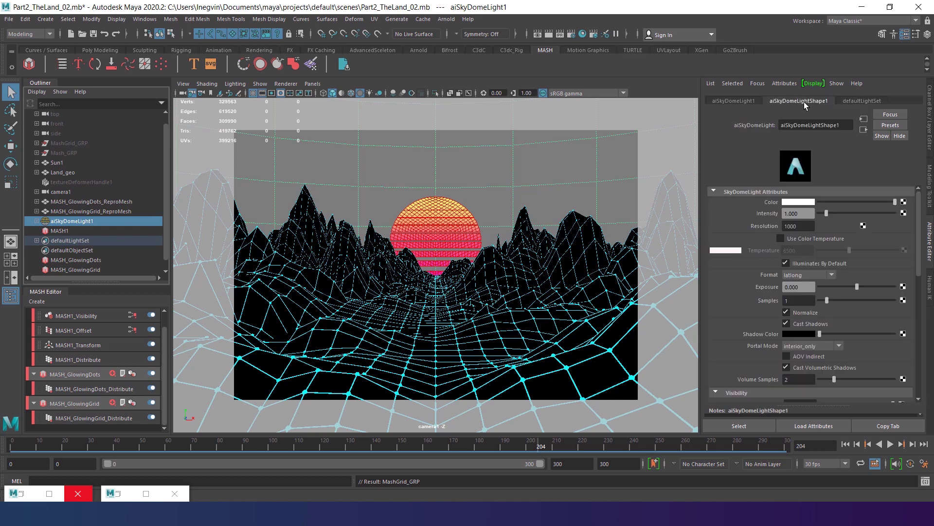
Set the skydome colour to a dark blue.
left_click(808, 200)
left_click(818, 179)
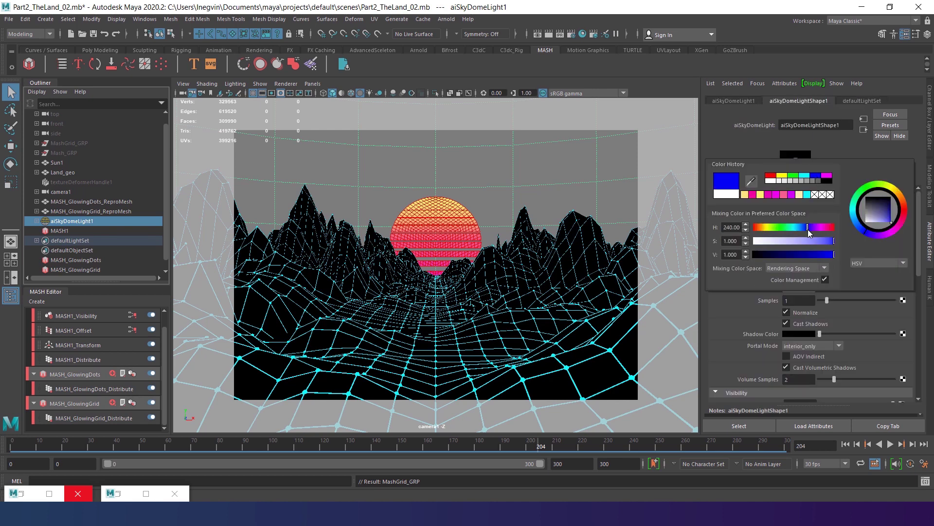
left_click_drag(828, 258, 818, 221)
left_click(804, 227)
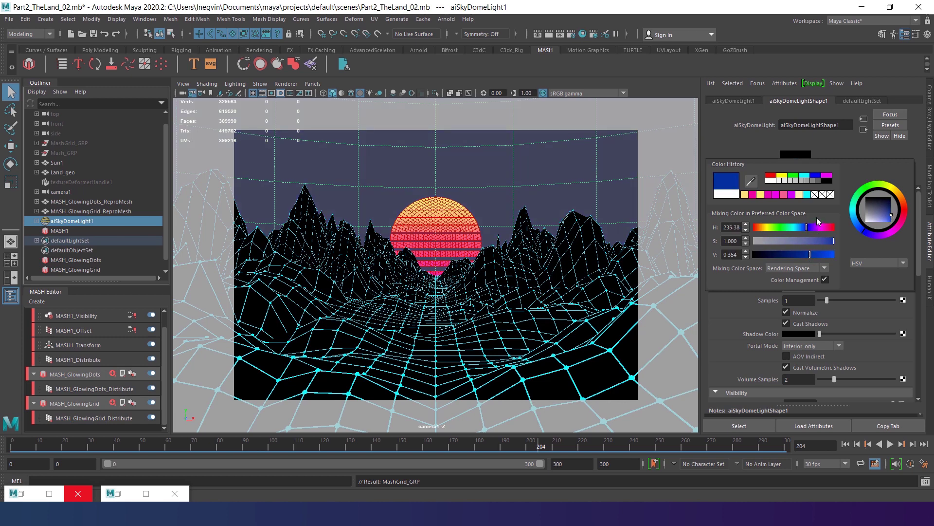
left_click(753, 309)
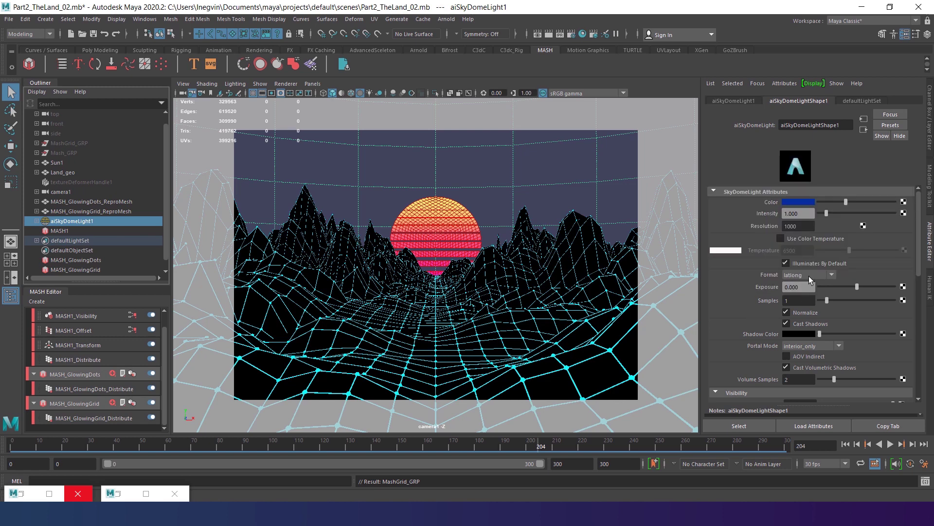
Set the skydome exposure to 1 and re-render the Arnold view.
double_click(803, 287)
type("1")
key("Return")
left_click(127, 493)
left_click(413, 79)
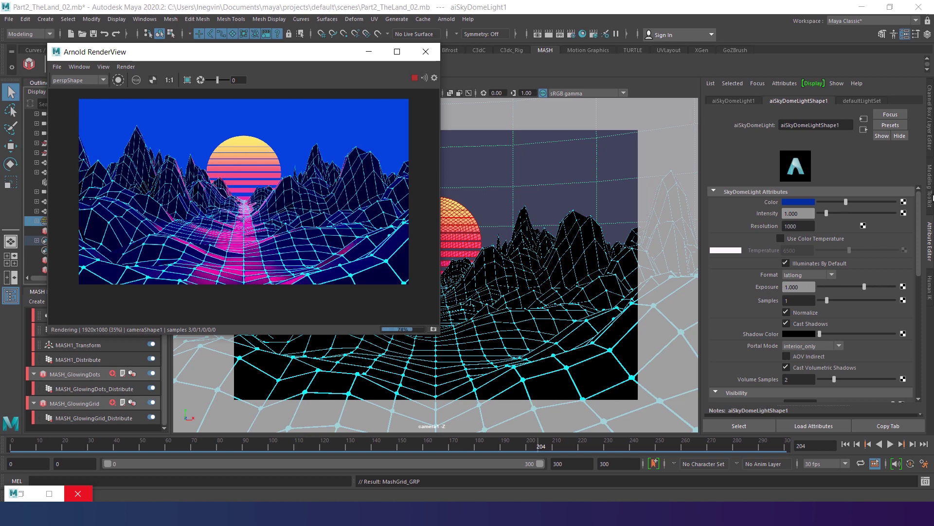
Set the skydome's camera visibility to 0.1.
left_click(921, 206)
scroll(899, 249, "down", 5)
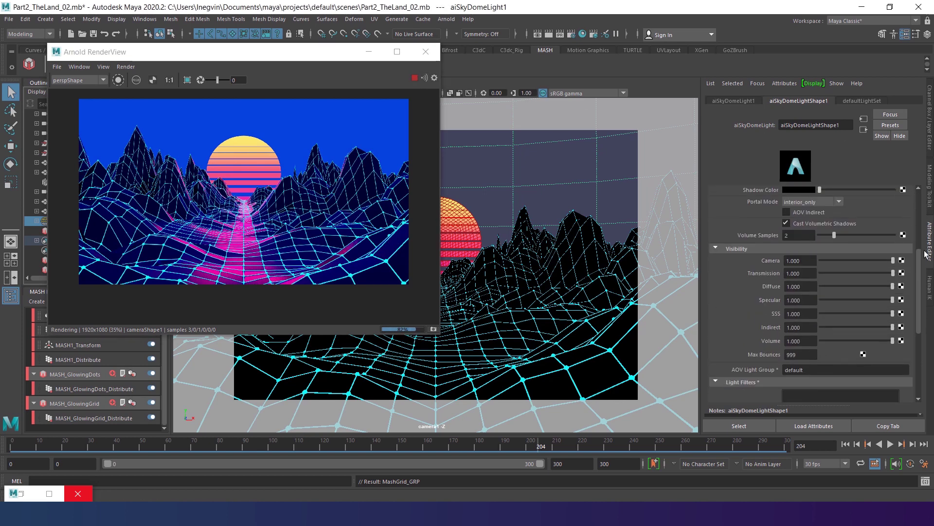
left_click(802, 257)
left_click_drag(800, 258, 755, 253)
key("BackSpace")
type(".1")
key("Return")
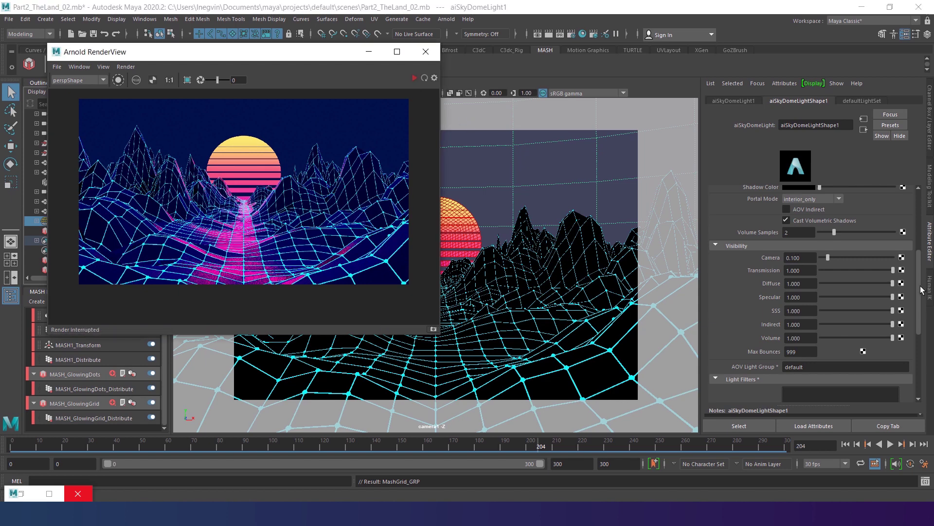
Darken the sky colour slightly and re-render.
left_click_drag(921, 287, 928, 221)
left_click_drag(846, 202, 832, 201)
left_click(414, 77)
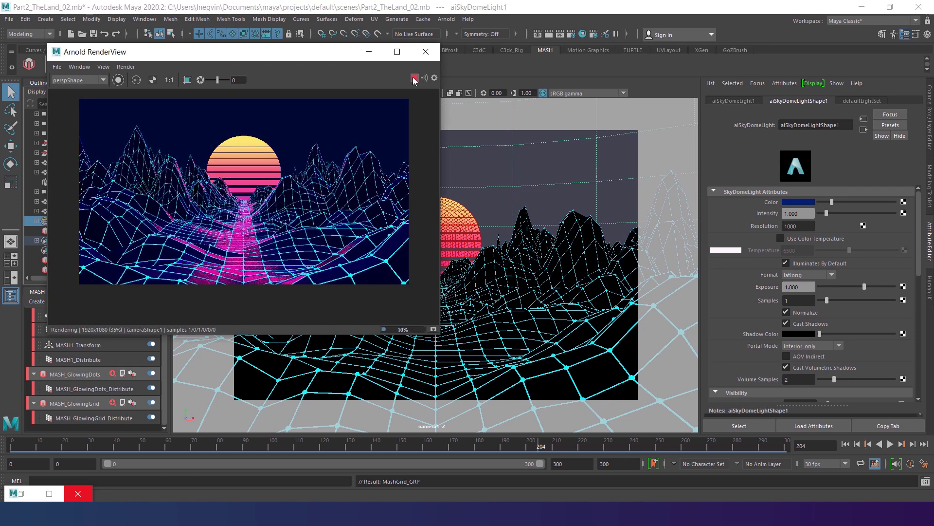
left_click_drag(832, 201, 829, 203)
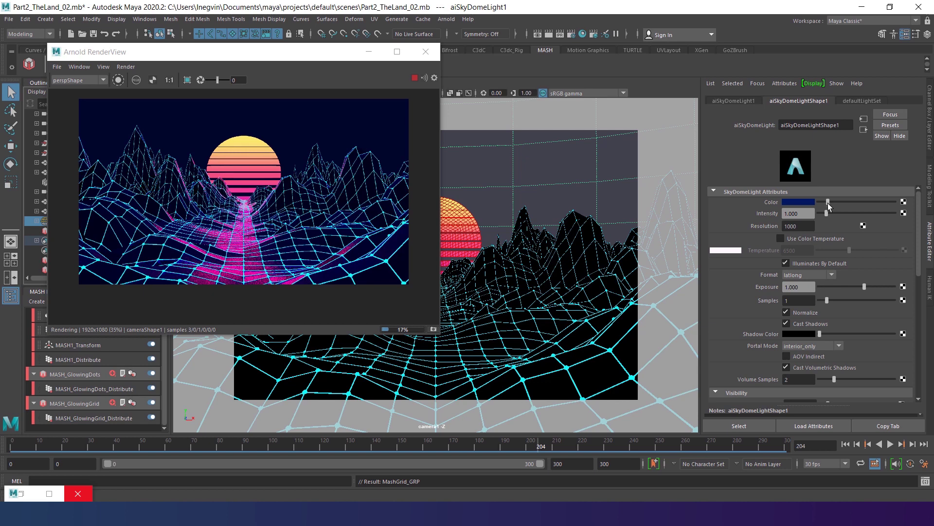
Lower the skydome's camera visibility to 0.05.
scroll(858, 262, "down", 5)
left_click_drag(801, 265, 792, 265)
type("05")
key("Return")
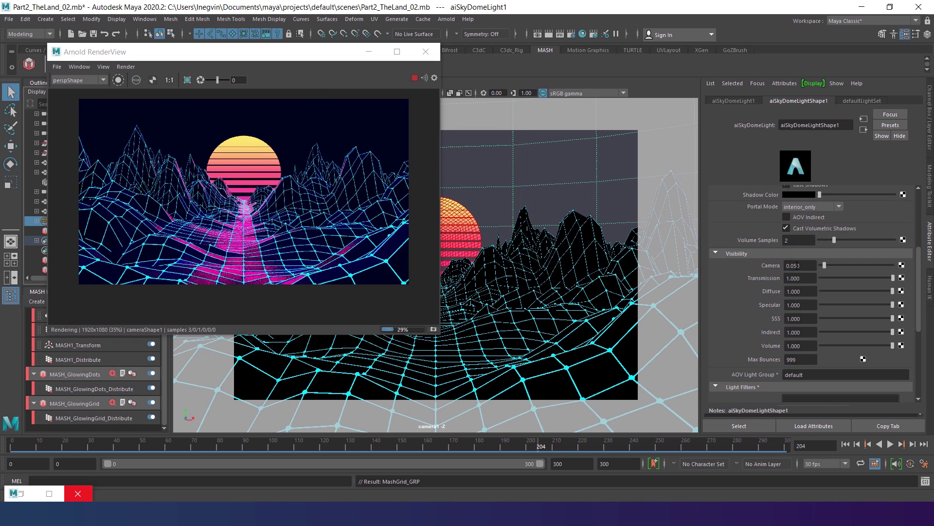
Shift the sky colour hue toward violet, around hue 249.23.
scroll(919, 250, "up", 5)
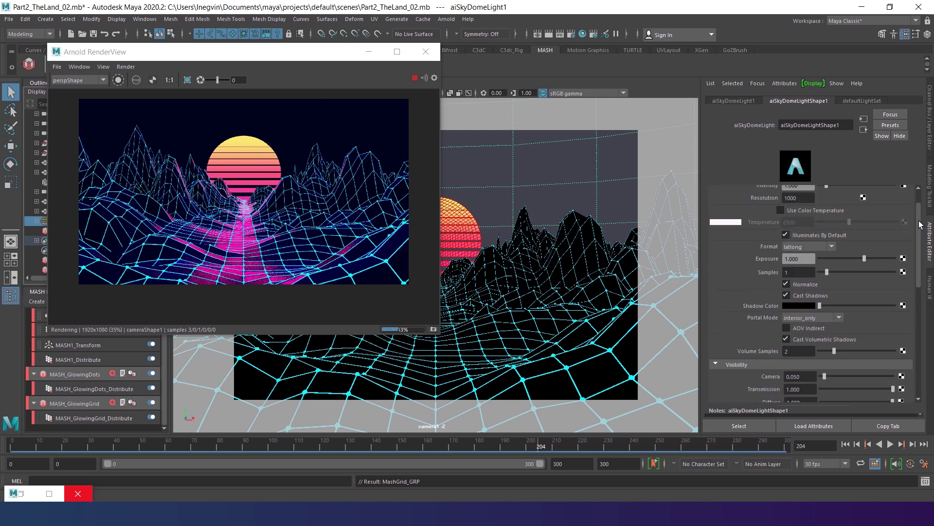
left_click_drag(828, 201, 831, 202)
left_click(791, 202)
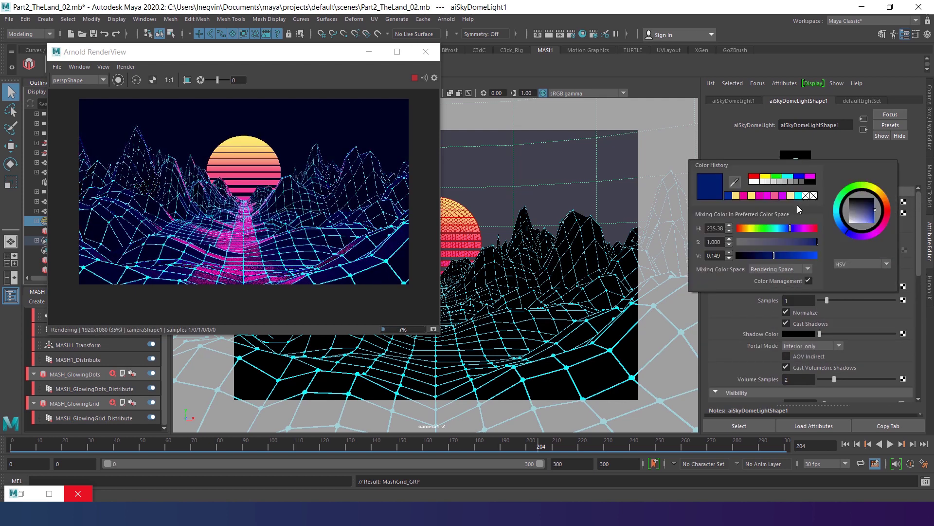
left_click_drag(792, 230, 791, 233)
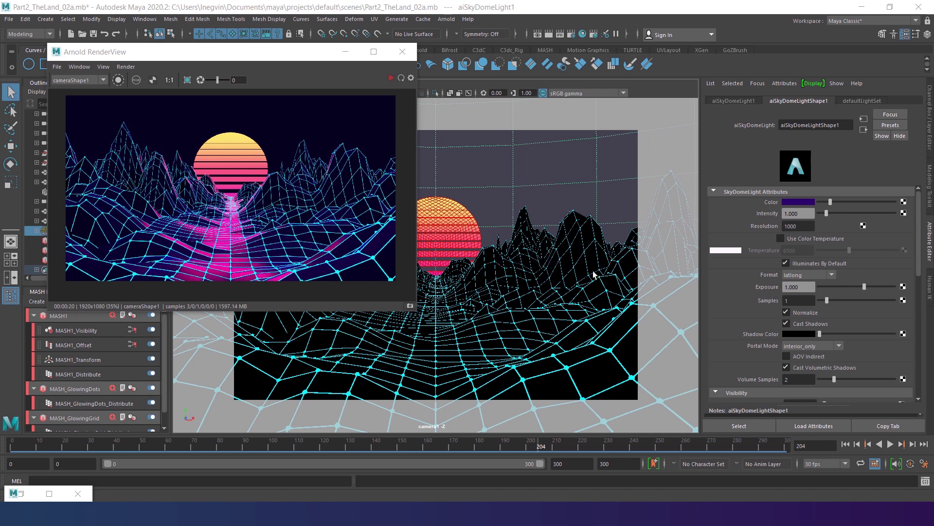
From Land_geo, follow textureDeformer1 through ramp2 to noise1 (Frequency 4.200, Time 0.208).
left_click(581, 274)
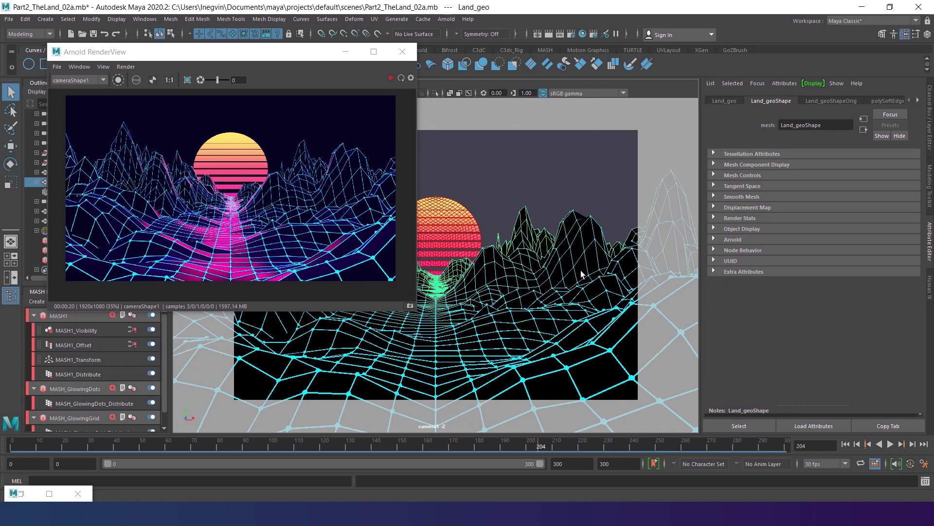
left_click(918, 100)
left_click(918, 101)
left_click(876, 102)
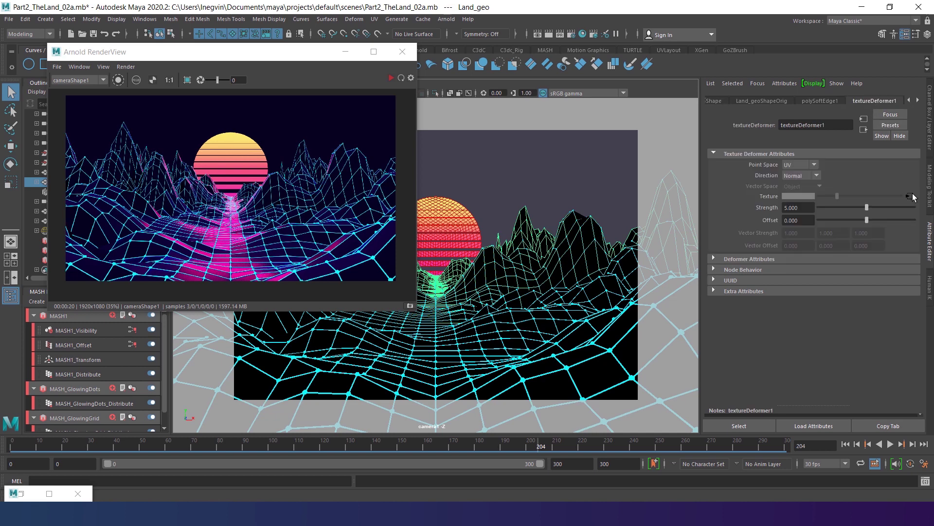
left_click(902, 163)
left_click(904, 285)
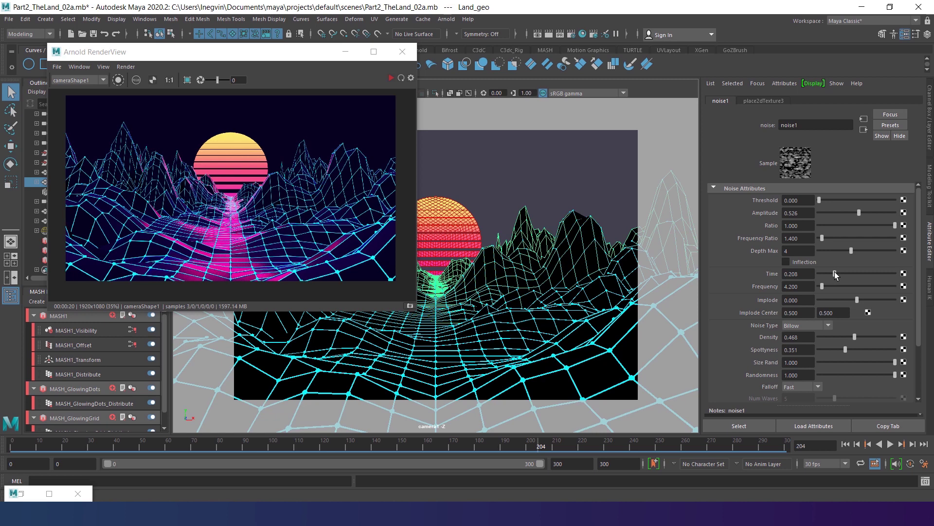
mouse_move(918, 253)
left_mouse_down()
mouse_move(924, 294)
mouse_move(921, 252)
left_mouse_up()
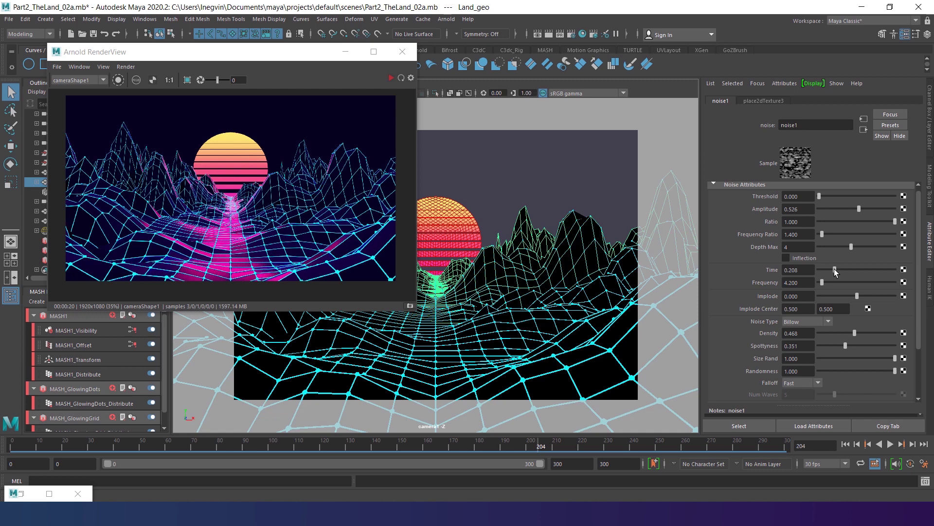
Create a NURBS circle with a full 360° sweep.
left_click(763, 101)
left_click(345, 52)
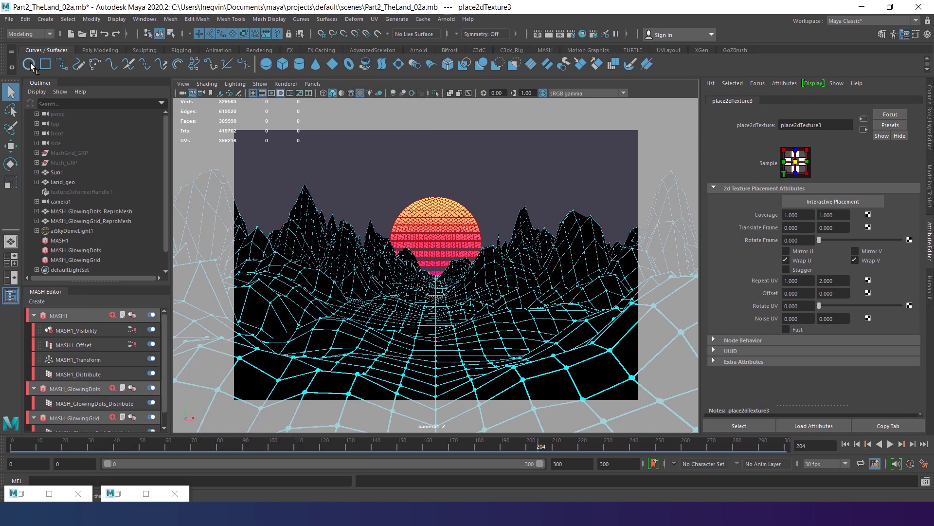
left_click(45, 19)
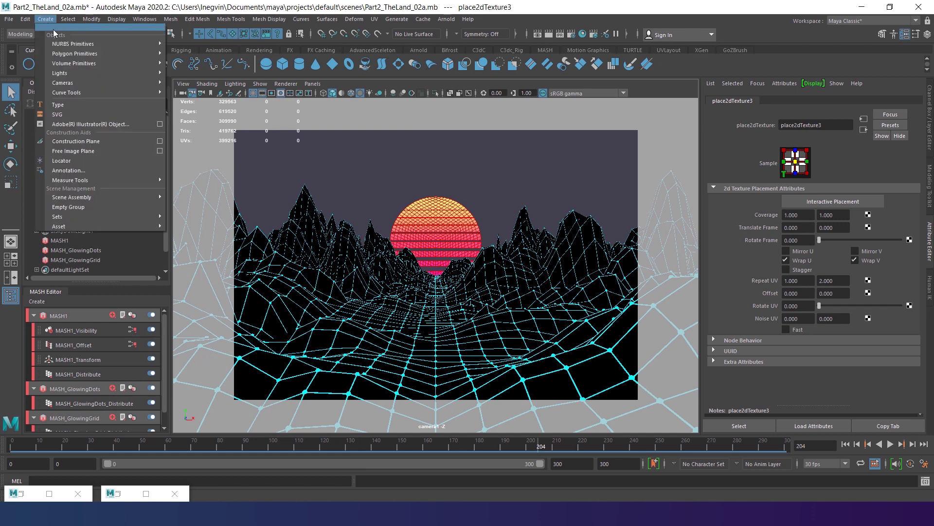
mouse_move(143, 42)
left_click(254, 102)
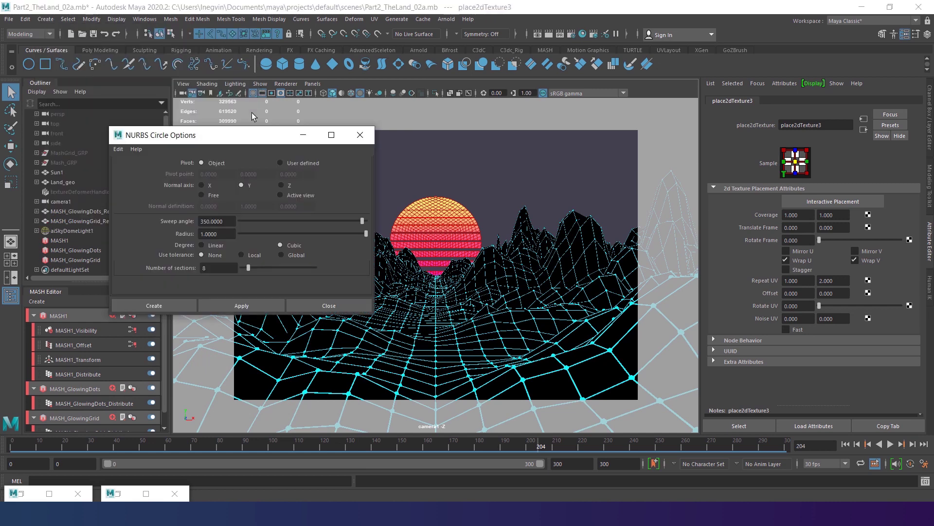
left_click_drag(363, 220, 397, 228)
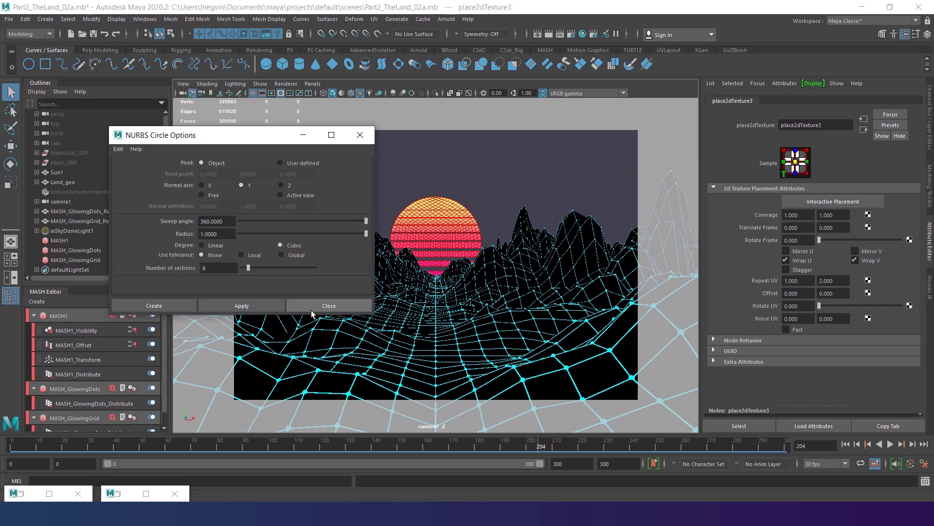
left_click(172, 306)
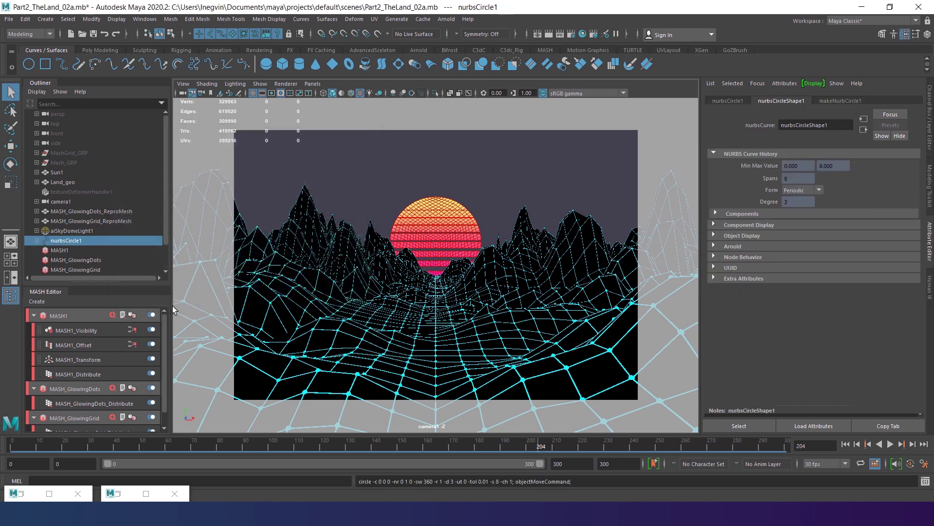
Add a locator and group it with the circle as Helpers_GRP.
left_click(45, 19)
key("Escape")
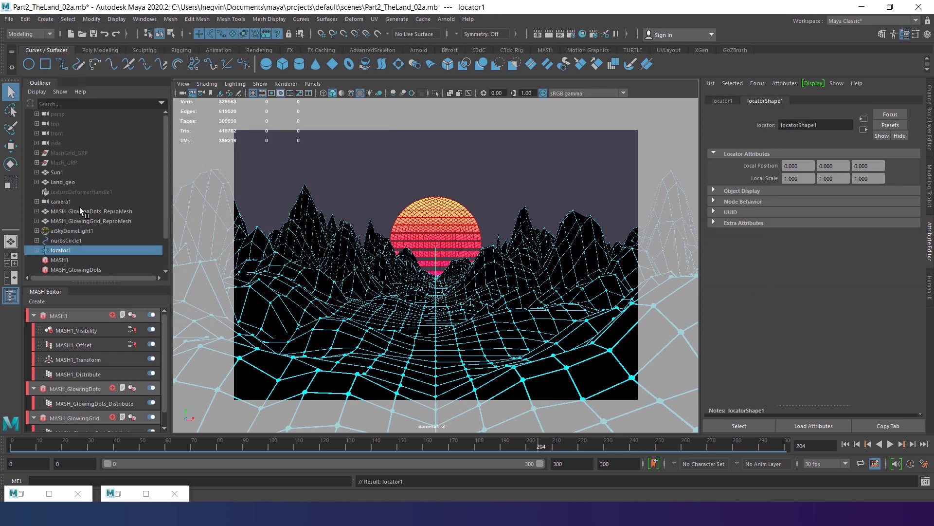
key("ctrl+g")
double_click(72, 240)
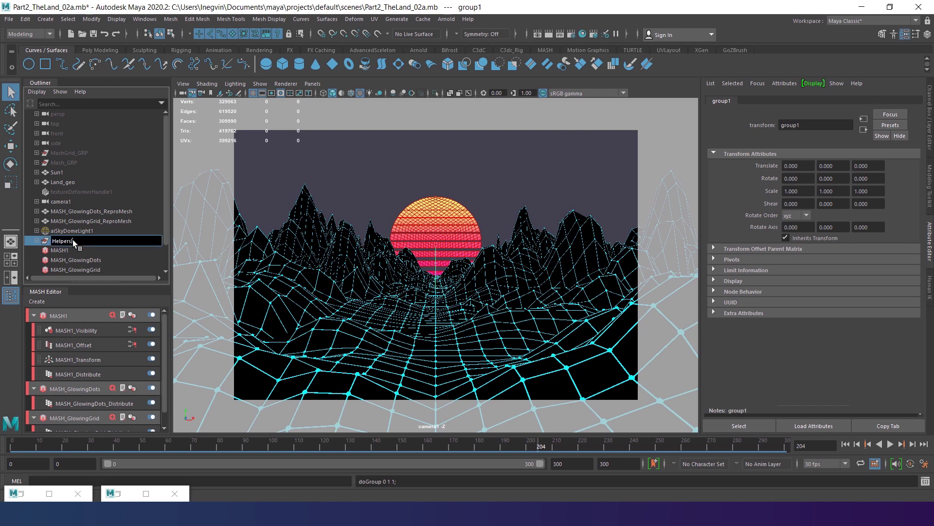
type("Helpers_GRP")
key("Return")
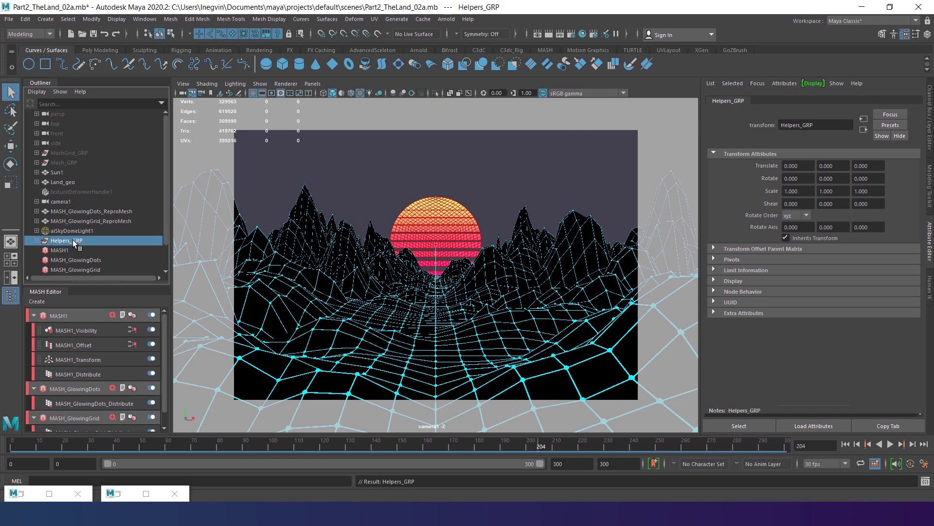
Isolate Helpers_GRP in the perspective view, frame it, and select locator1.
left_click(436, 93)
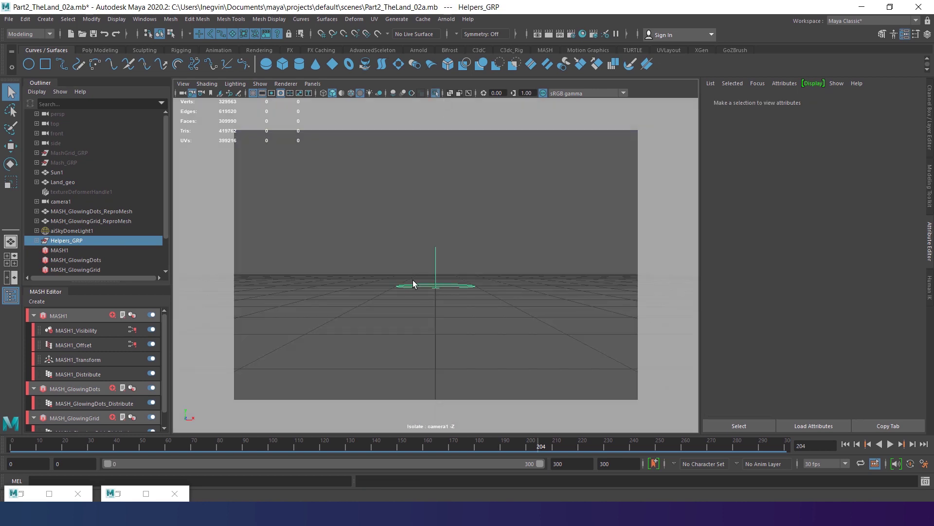
key("space")
left_click_drag(445, 261, 473, 239)
key("f")
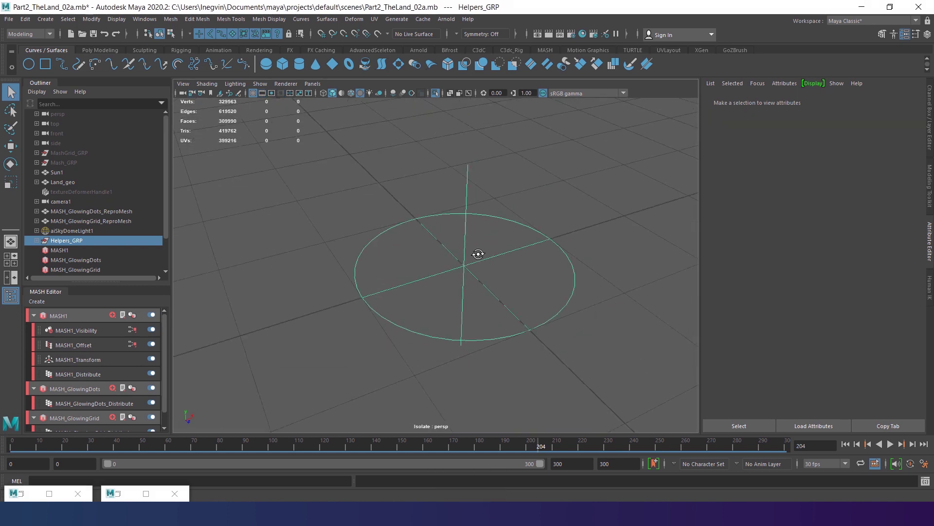
middle_click_drag(484, 255, 476, 242, "alt")
right_click_drag(477, 242, 476, 261, "alt")
left_click(36, 241)
left_click(63, 250)
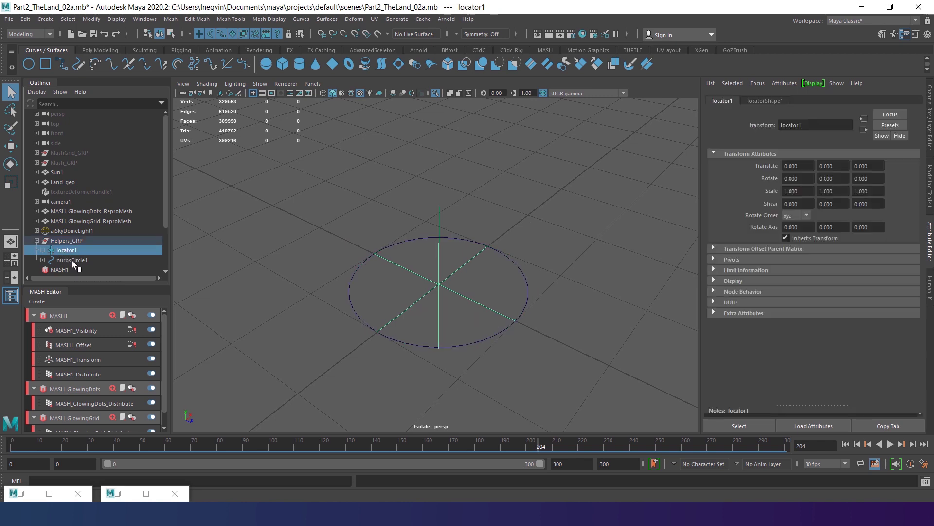
With locator1 and nurbsCircle1 selected, open Attach to Motion Path options in the Animation menu set.
left_click(72, 261, "shift")
left_click(46, 34)
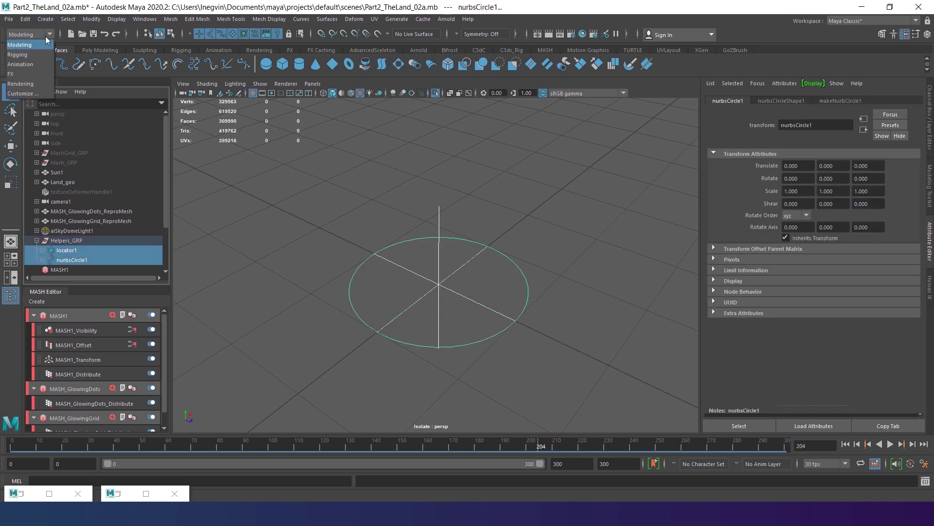
left_click(37, 63)
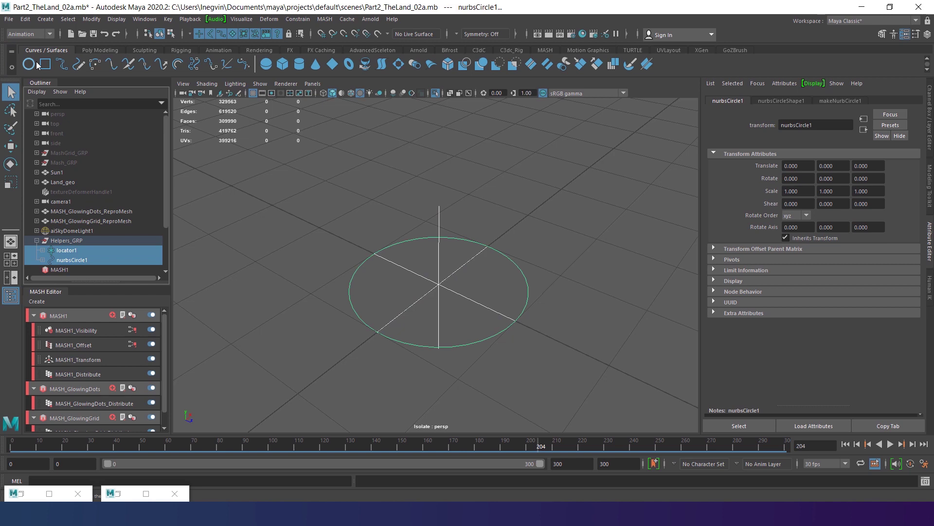
left_click(308, 21)
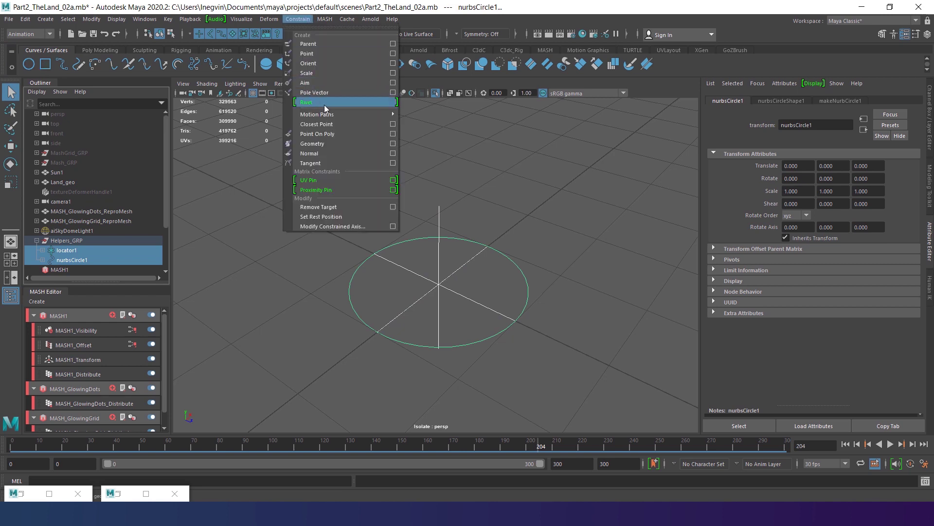
mouse_move(341, 115)
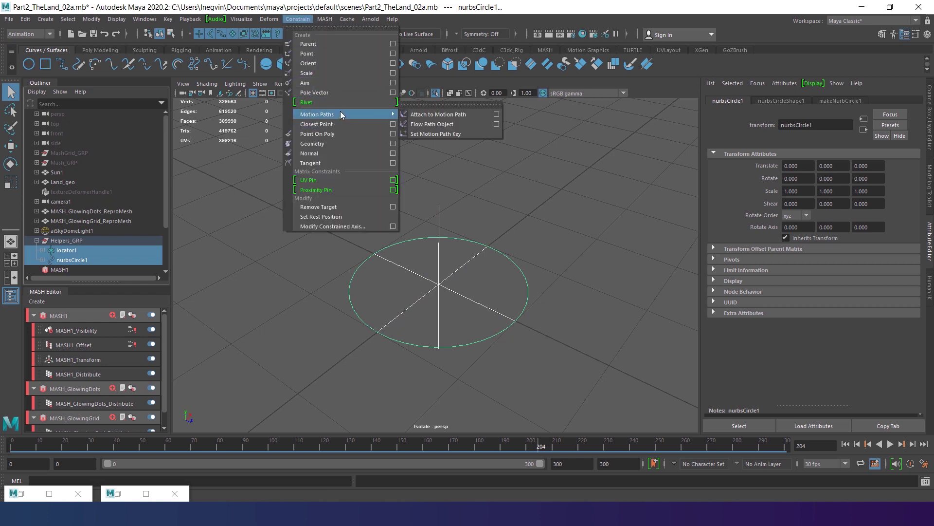
left_click(497, 113)
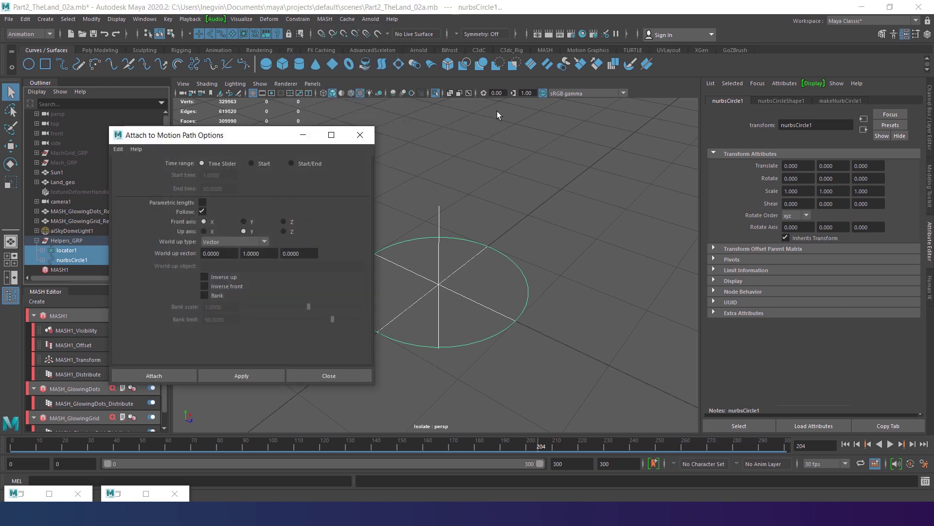
Use start time 0 and end time 600 and attach the locator to the circle.
left_click(251, 164)
left_click_drag(222, 174, 185, 178)
left_click(291, 163)
key("Tab")
type("600")
left_click(218, 176)
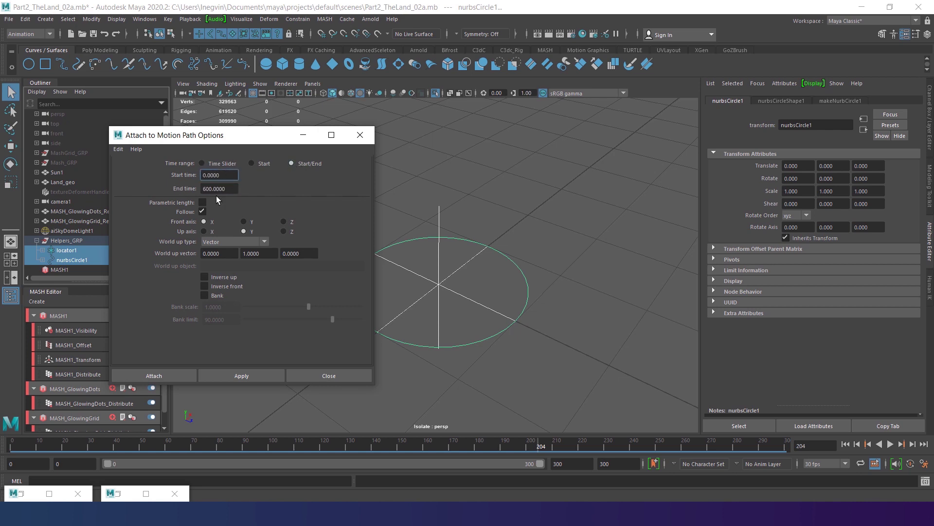
left_click(172, 376)
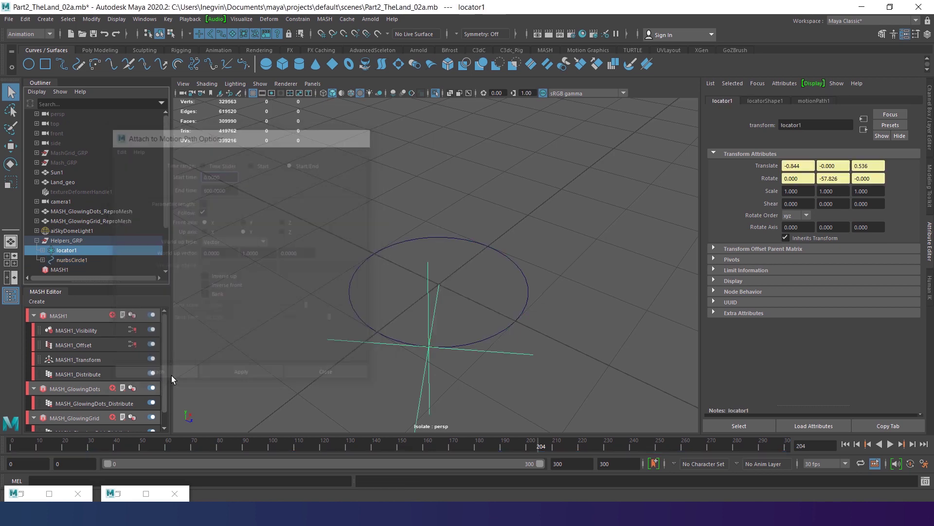
Extend the playback range to frame 600 and play the locator's motion.
key("alt+v")
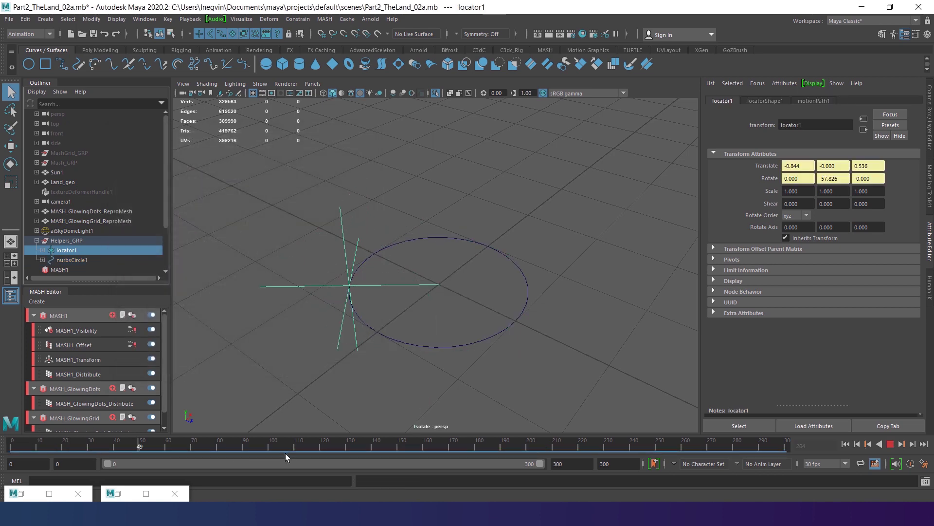
left_click_drag(540, 463, 544, 465)
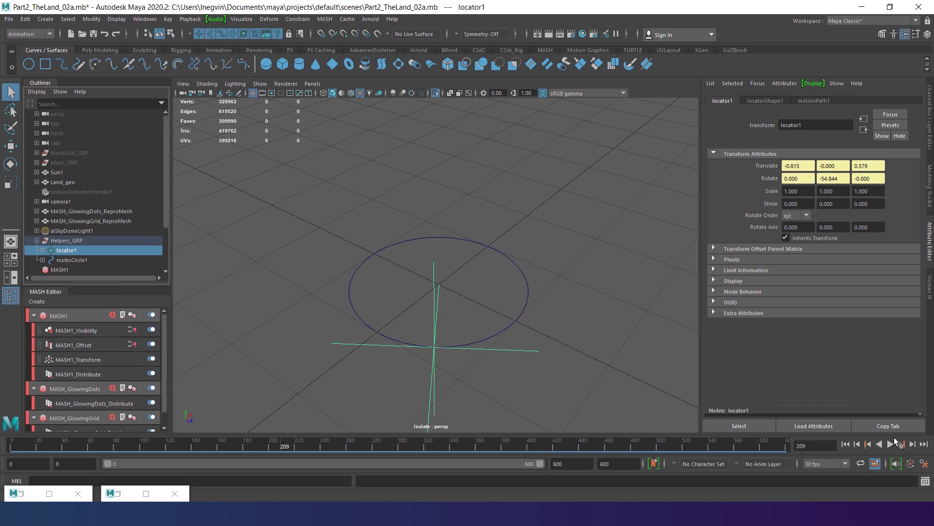
left_click(890, 444)
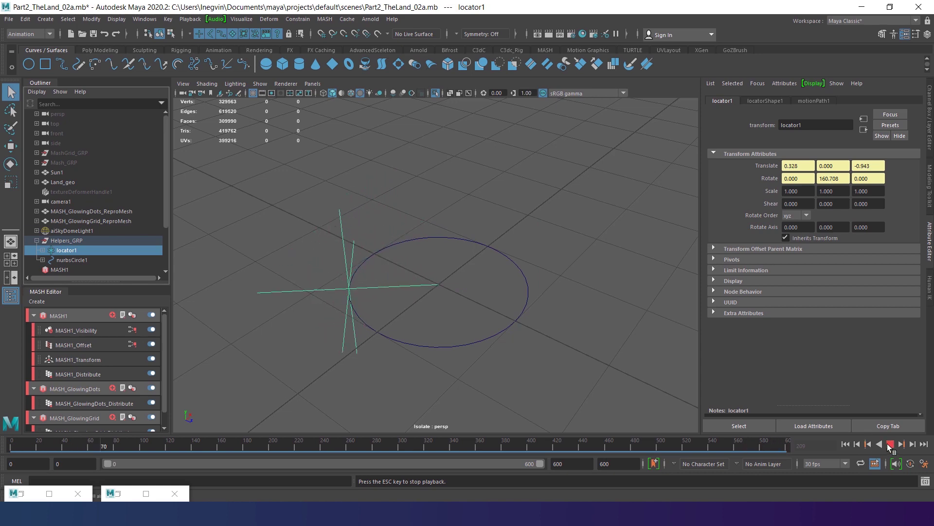
key("Escape")
Open the Connection Editor with locator1 loaded as the source.
left_click(22, 493)
left_click(66, 337)
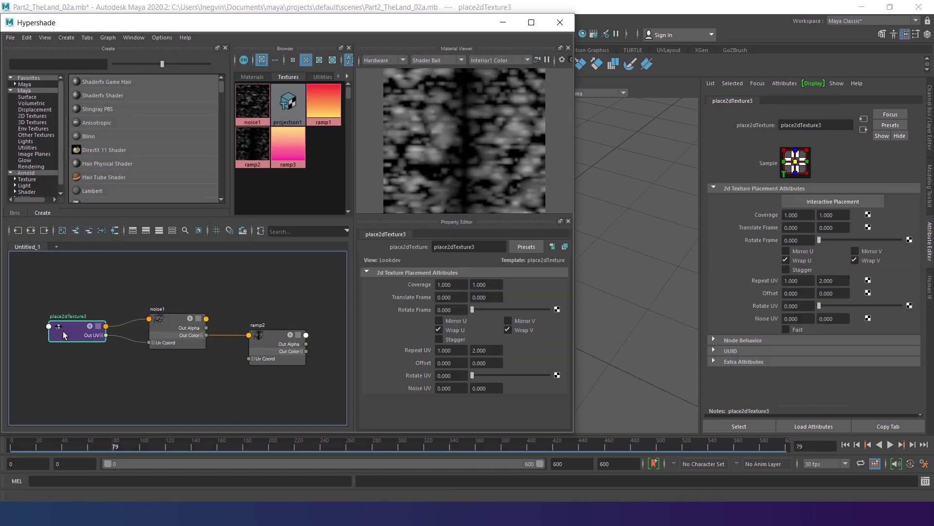
left_click(461, 363)
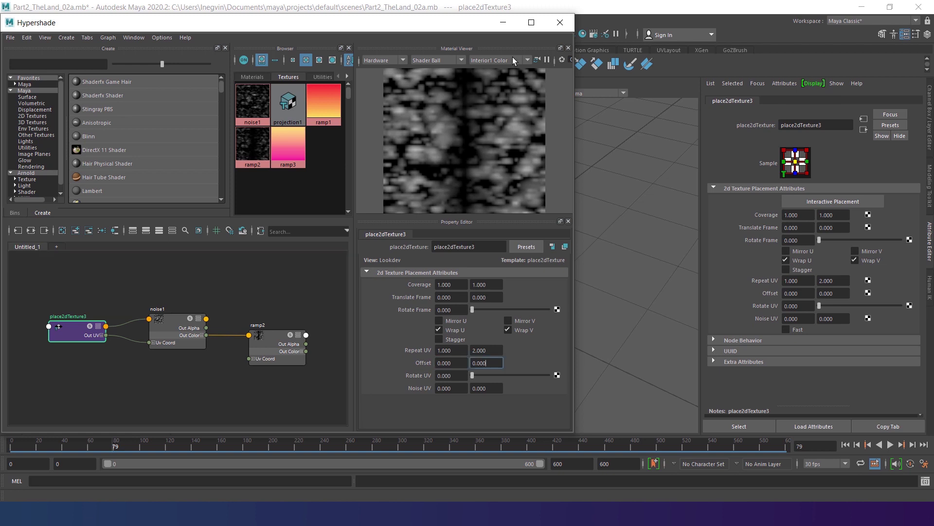
left_click(503, 23)
left_click(343, 245)
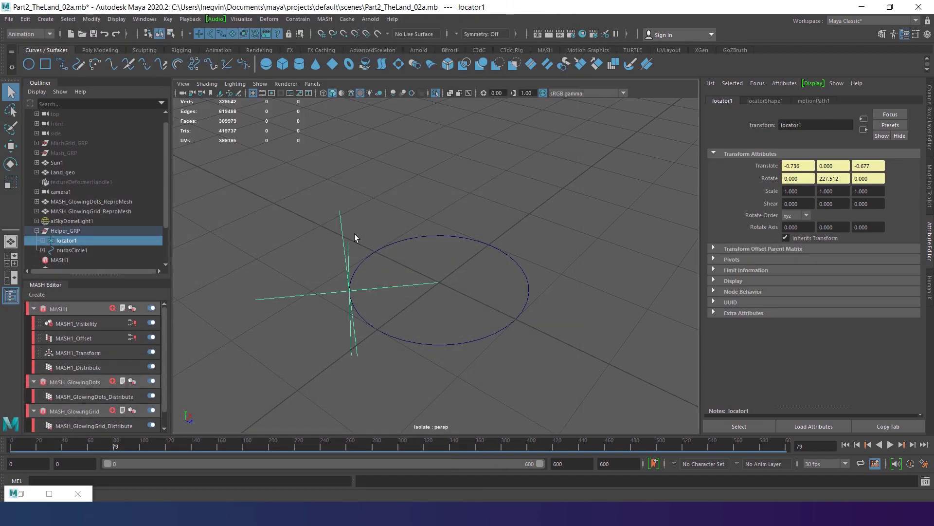
left_click(930, 104)
left_click(839, 94)
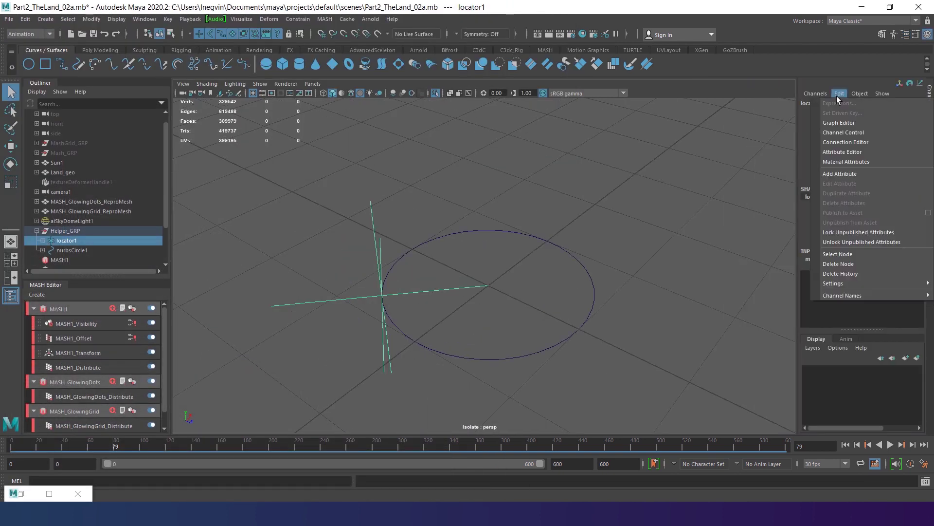
left_click(846, 142)
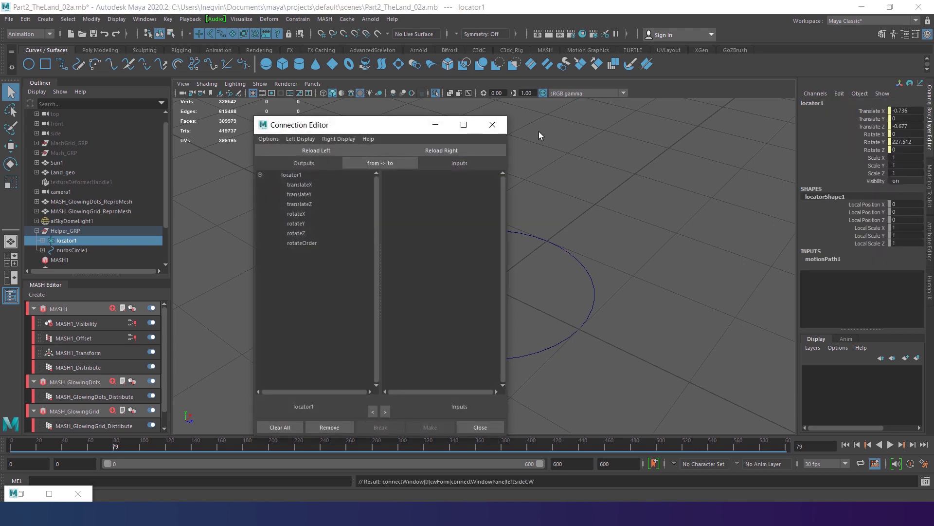
left_click_drag(369, 130, 492, 91)
key("ctrl+1")
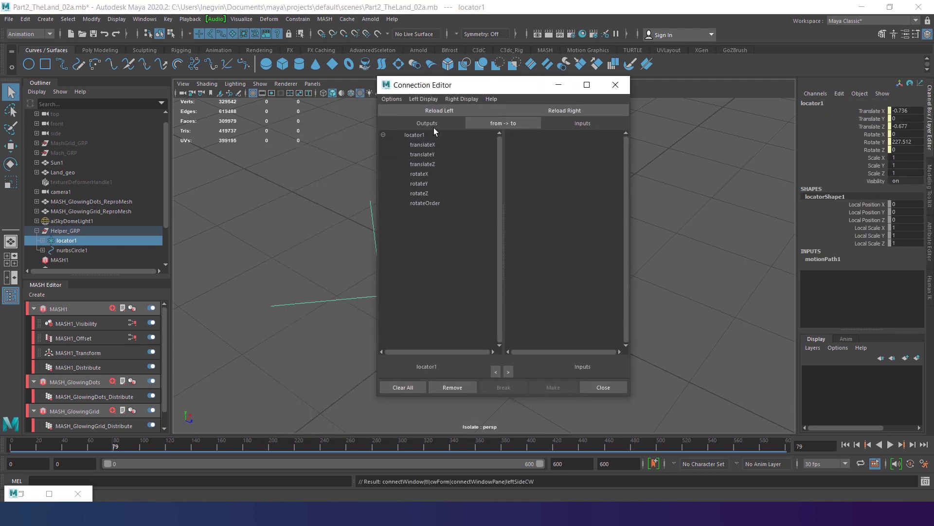
Load place2dTexture3 on the right and expand offset into offsetU and offsetV.
left_click(49, 493)
left_click(68, 327)
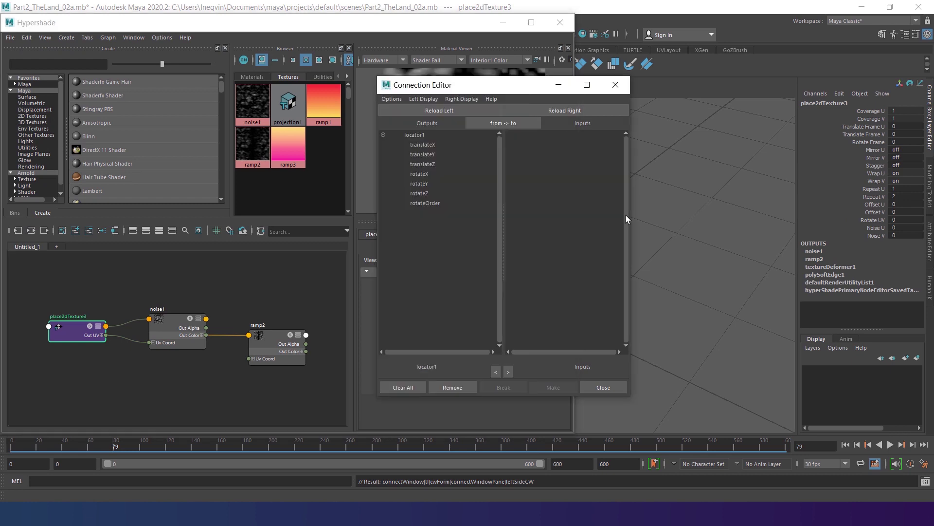
left_click(576, 113)
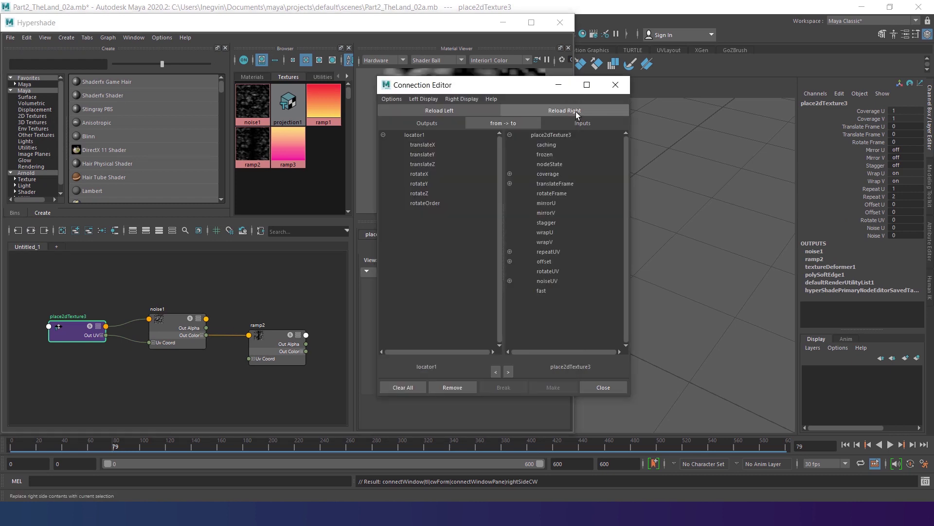
left_click(510, 262)
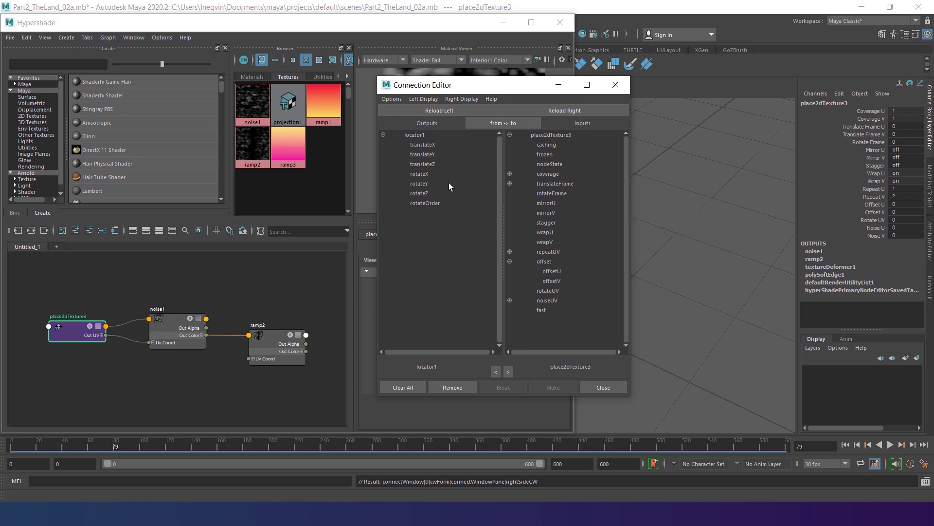
Connect locator1 translateX to offsetU and translateZ to offsetV on place2dTexture3.
left_click(503, 23)
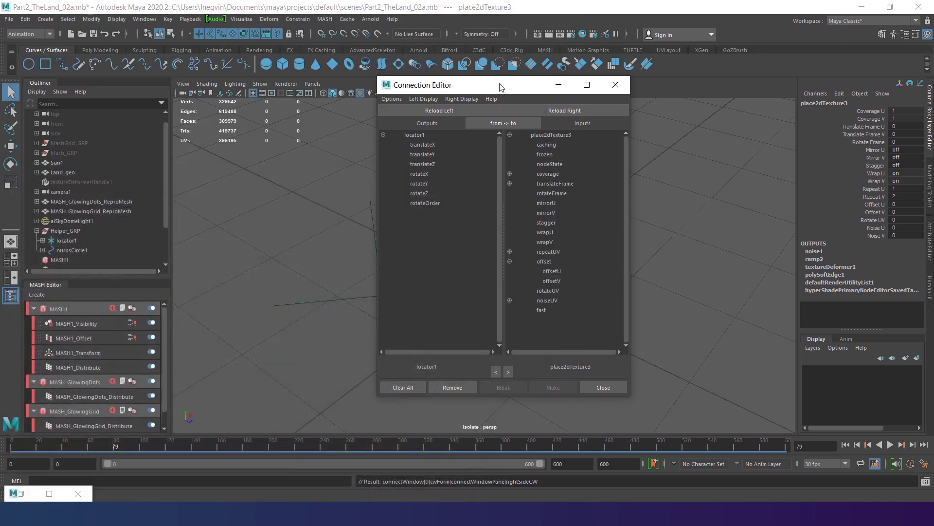
left_click_drag(501, 84, 733, 77)
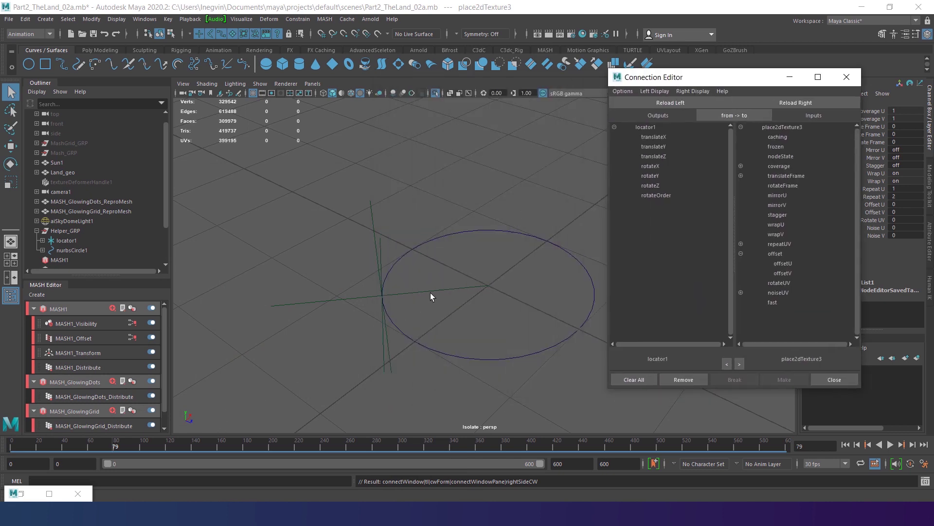
left_click_drag(443, 285, 428, 334, "alt")
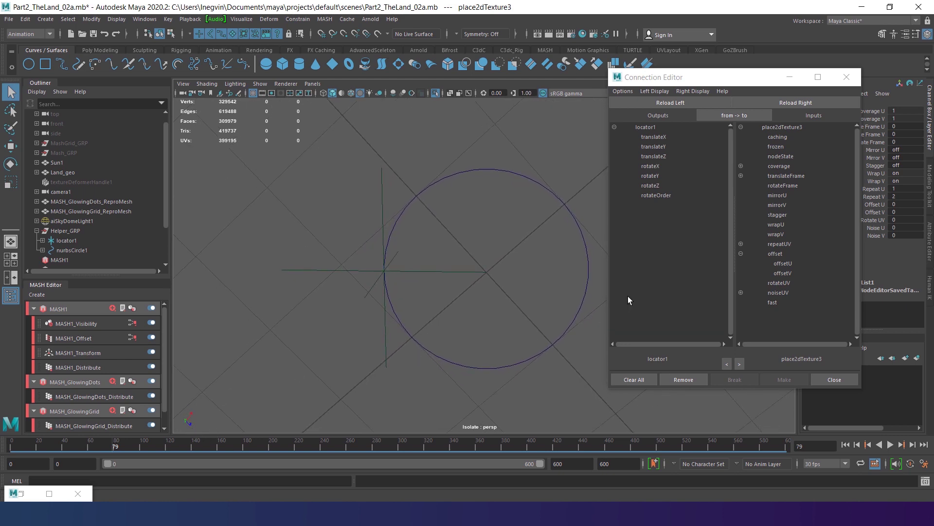
left_click(662, 137)
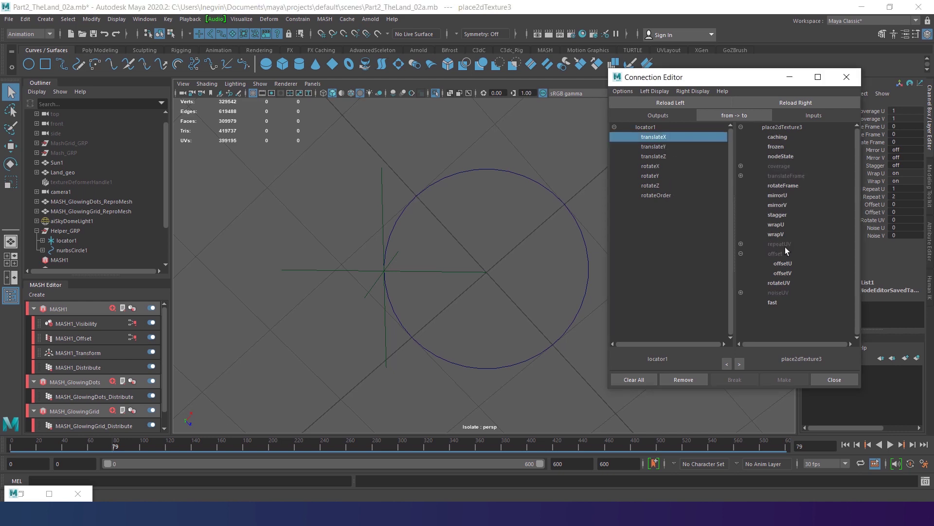
left_click(782, 264)
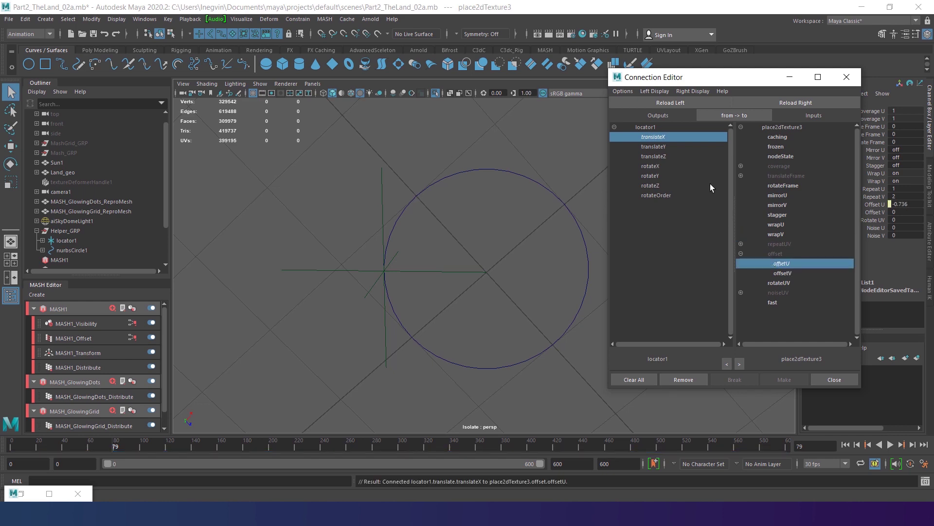
left_click(658, 156)
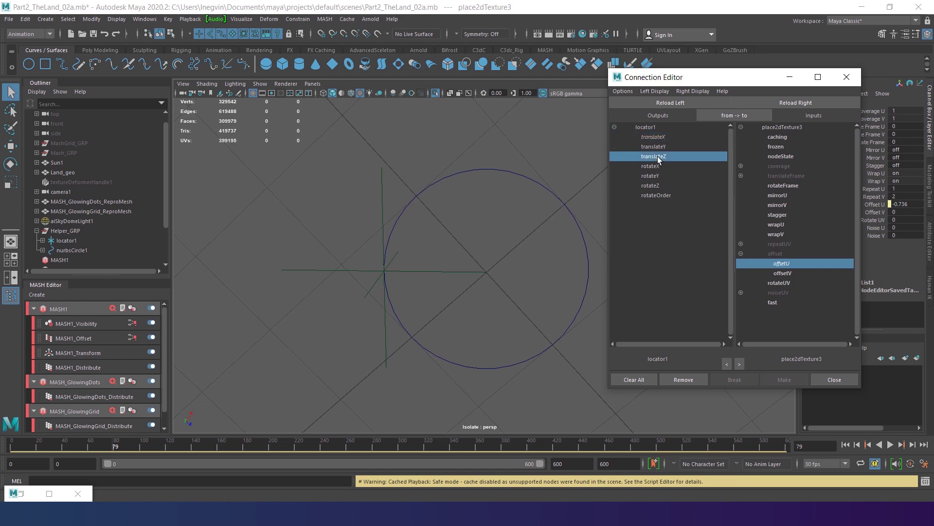
left_click(785, 273)
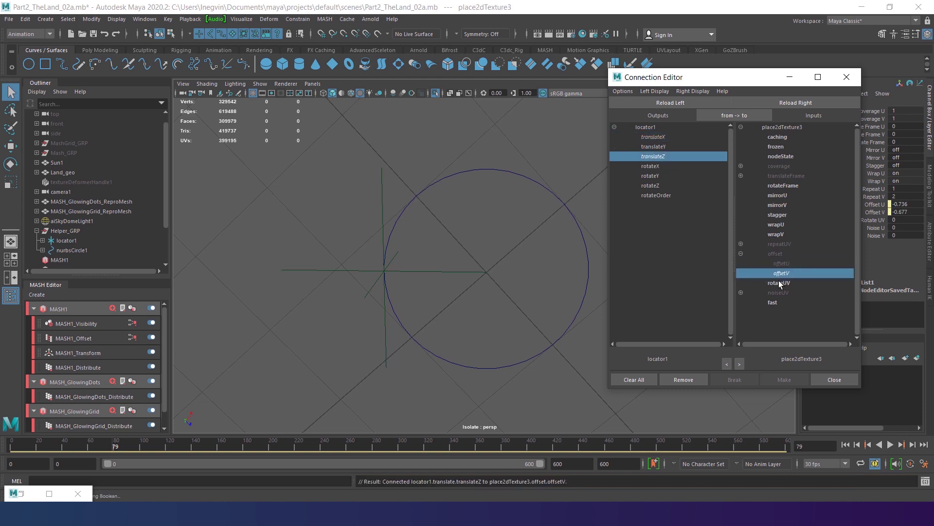
left_click(661, 137)
left_click(660, 157)
Close the Connection Editor, exit Isolate Select, and preview the terrain animation to frame 221.
left_click(828, 380)
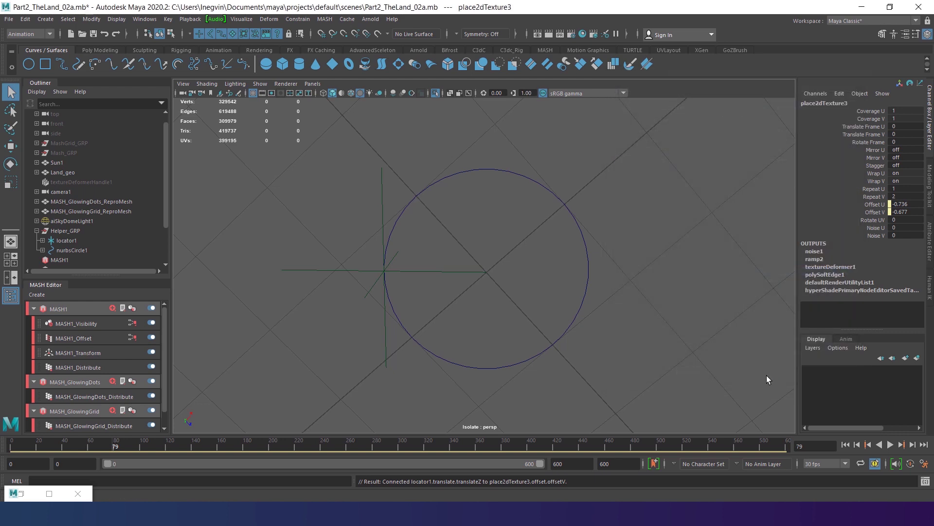
left_click_drag(597, 299, 585, 243, "alt")
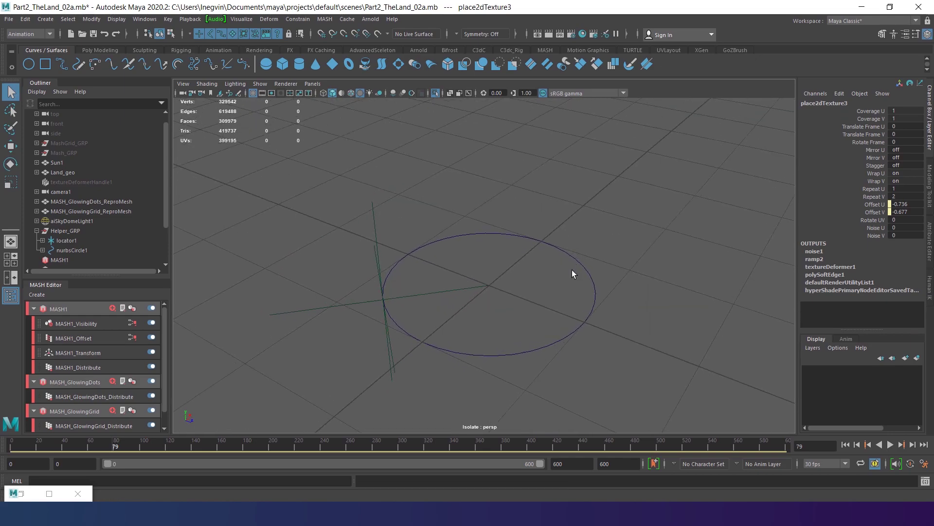
left_click(435, 93)
left_click_drag(462, 165, 594, 359, "alt")
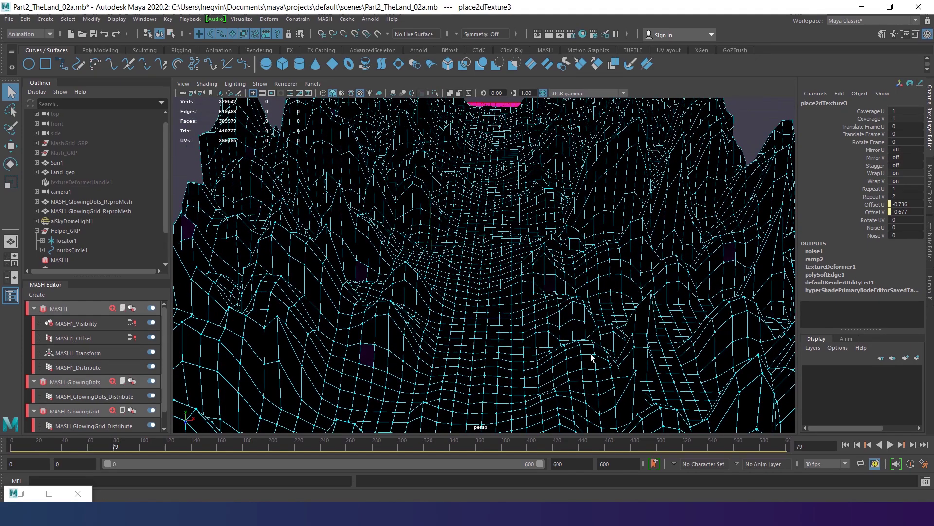
left_click(891, 445)
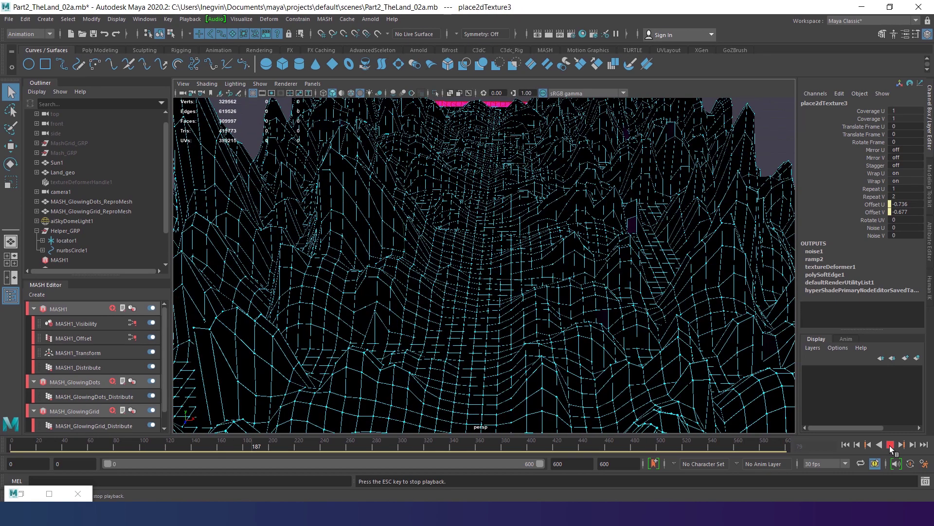
left_click(890, 446)
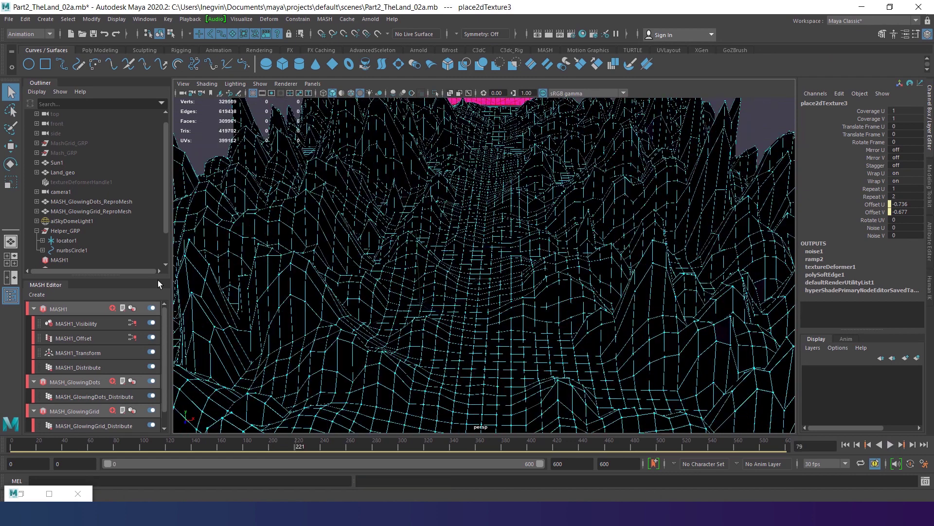
Shrink nurbsCircle1 to about 0.26 scale and preview the animation.
left_click(72, 250)
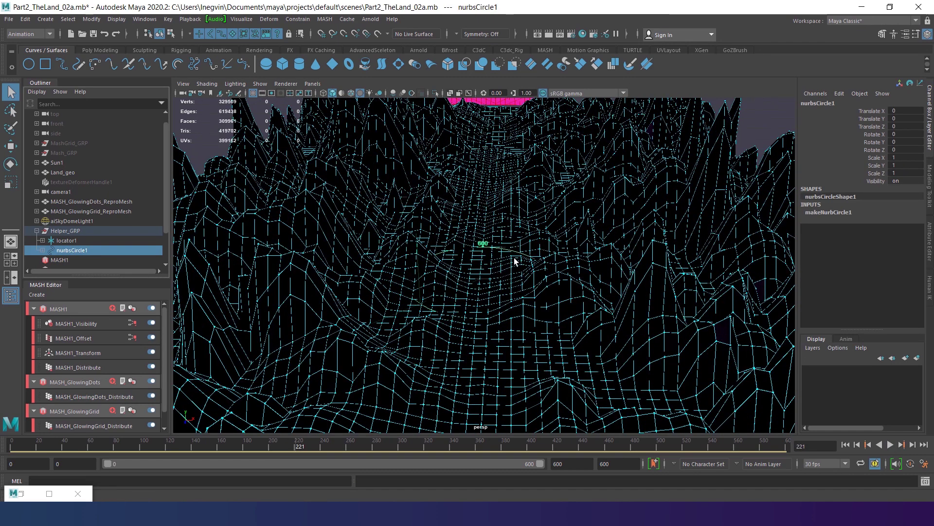
key("w")
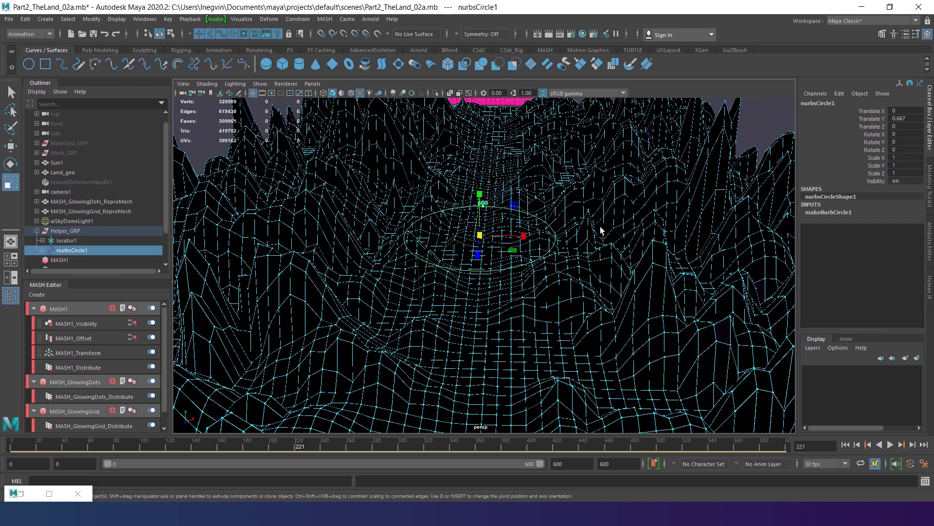
mouse_move(490, 244)
left_mouse_down("alt")
mouse_move(494, 257)
mouse_move(495, 247)
mouse_move(503, 253)
left_mouse_up("alt")
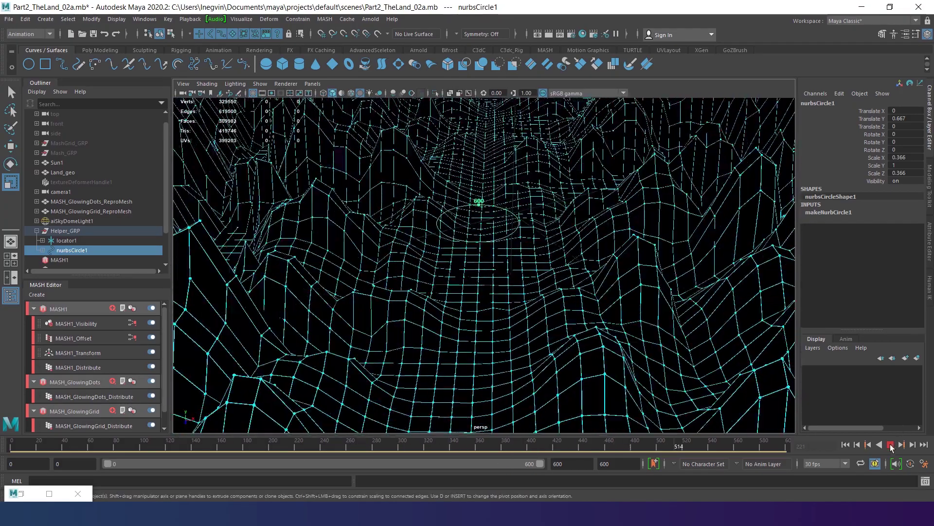
mouse_move(510, 240)
left_mouse_down()
mouse_move(507, 227)
mouse_move(509, 239)
left_mouse_up()
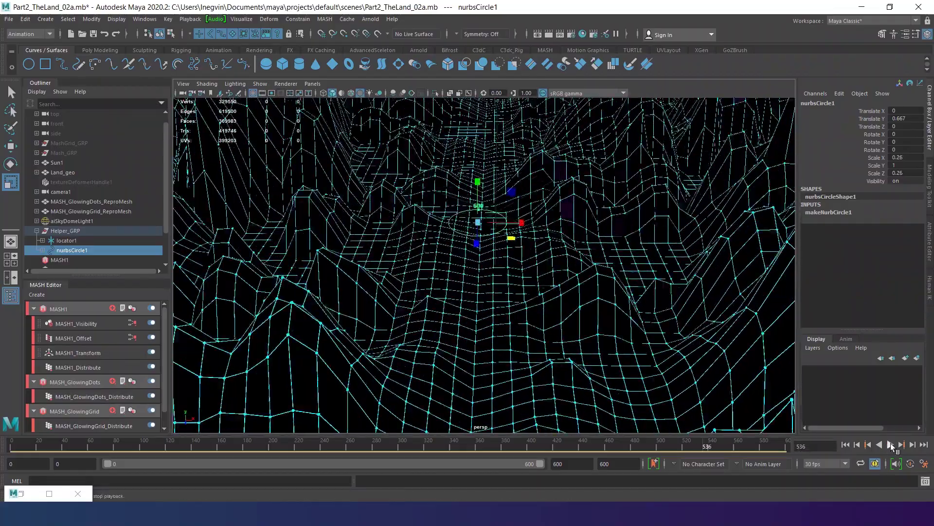
left_click(891, 445)
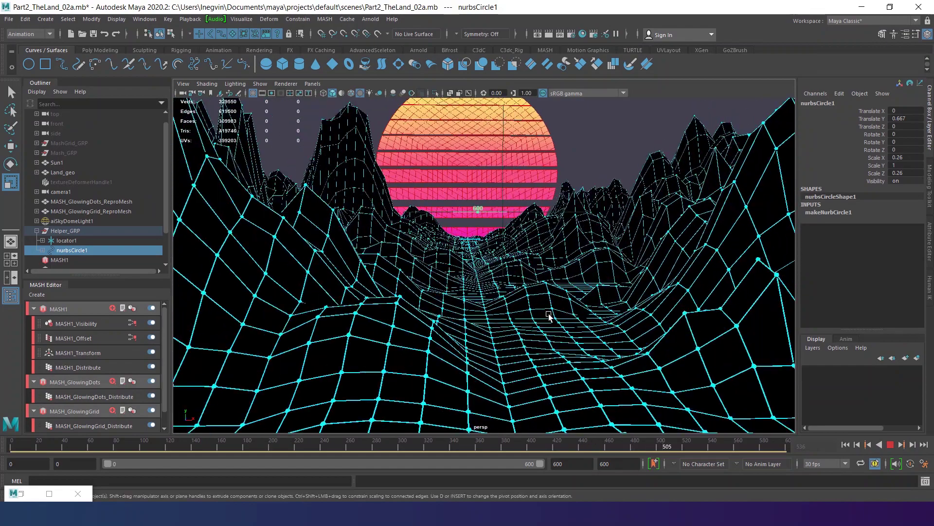
key("Escape")
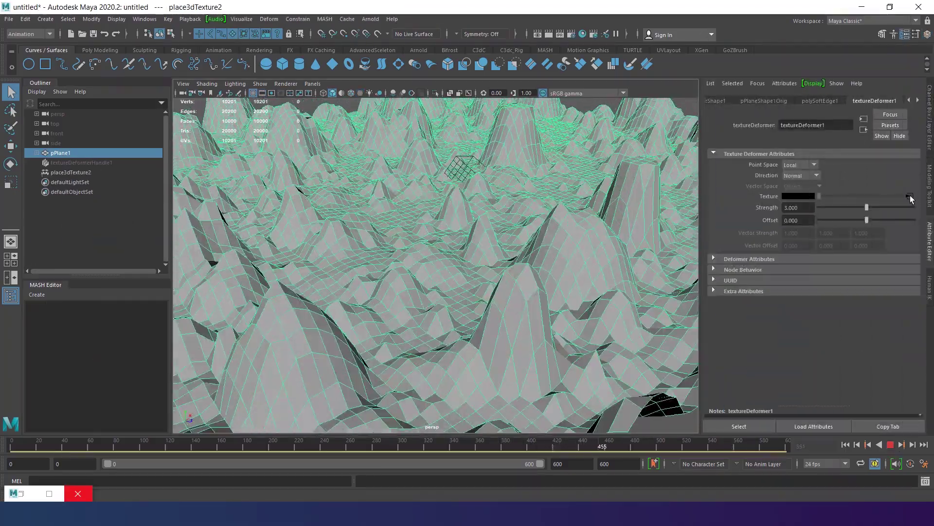
Open volumeNoise1's settings and orbit the grey noise terrain to inspect it.
left_click(910, 197)
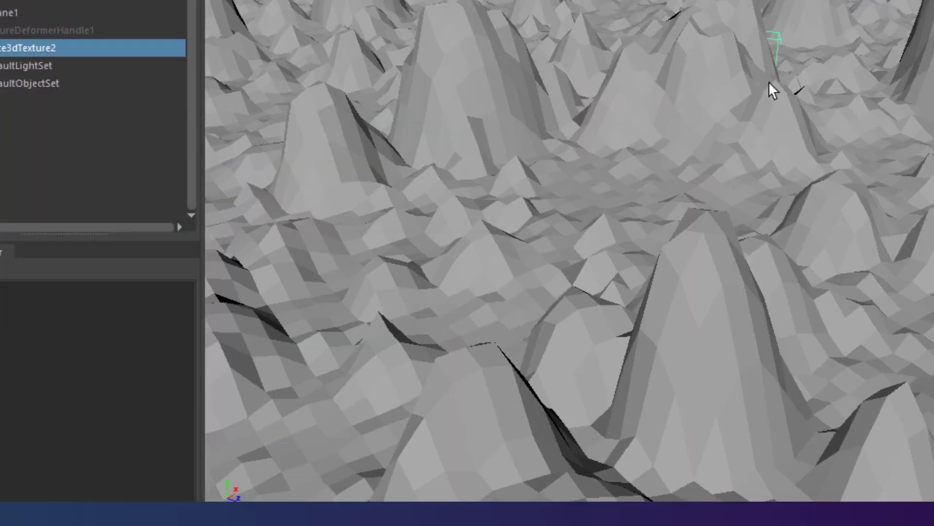
left_click_drag(772, 83, 826, 290, "alt")
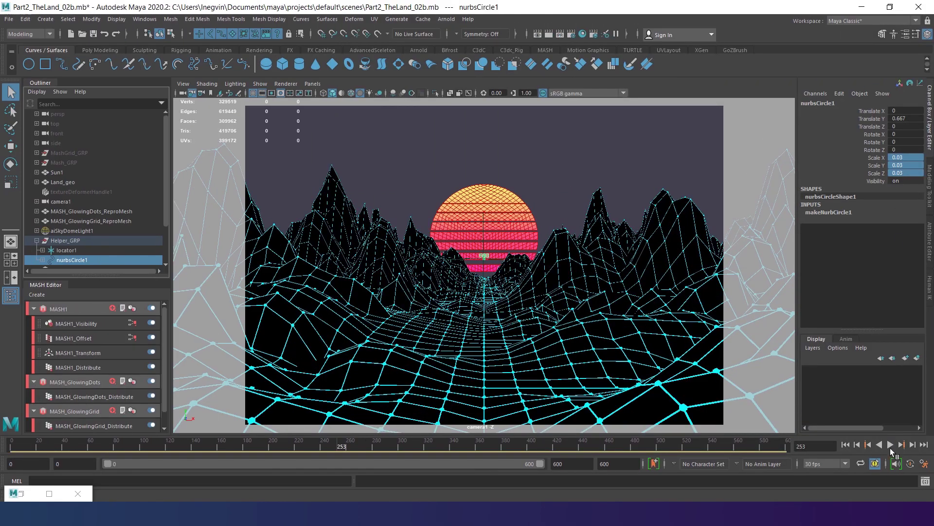
Play the landscape animation to preview the sliding terrain, then stop it.
left_click(890, 445)
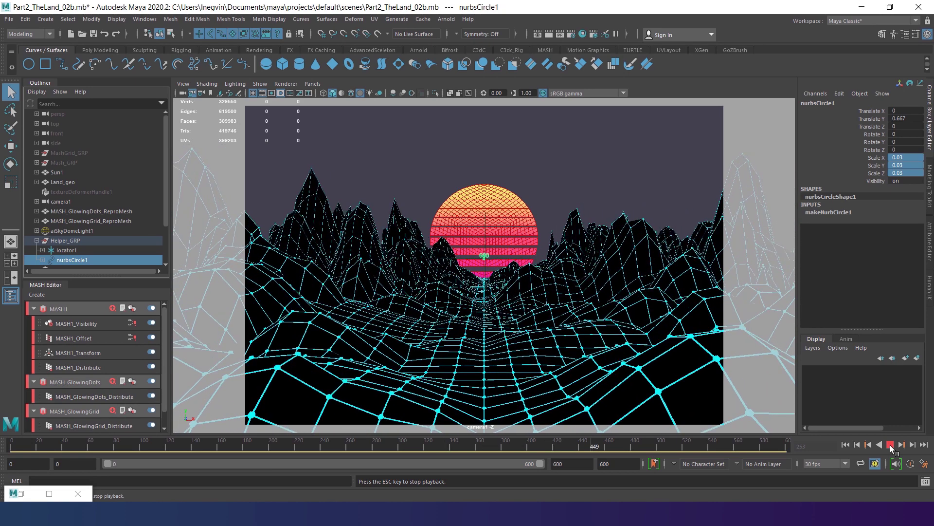
left_click(890, 445)
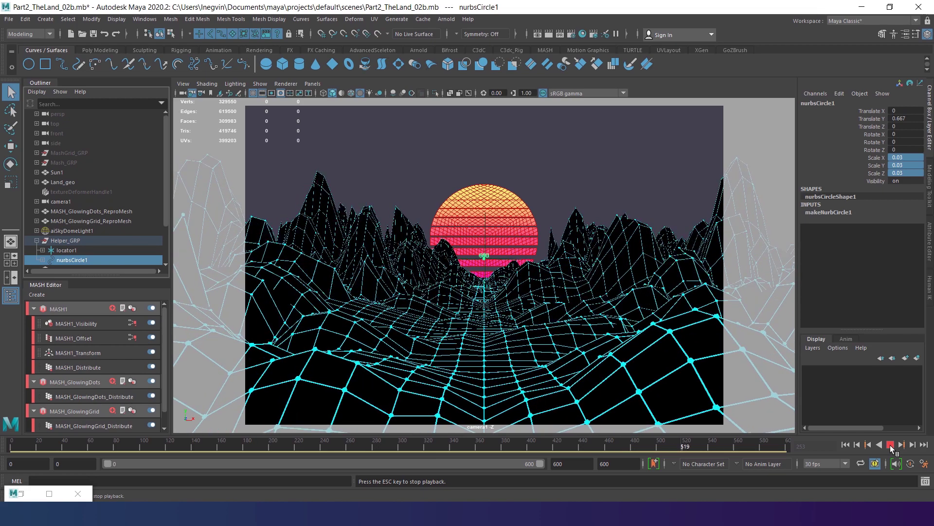